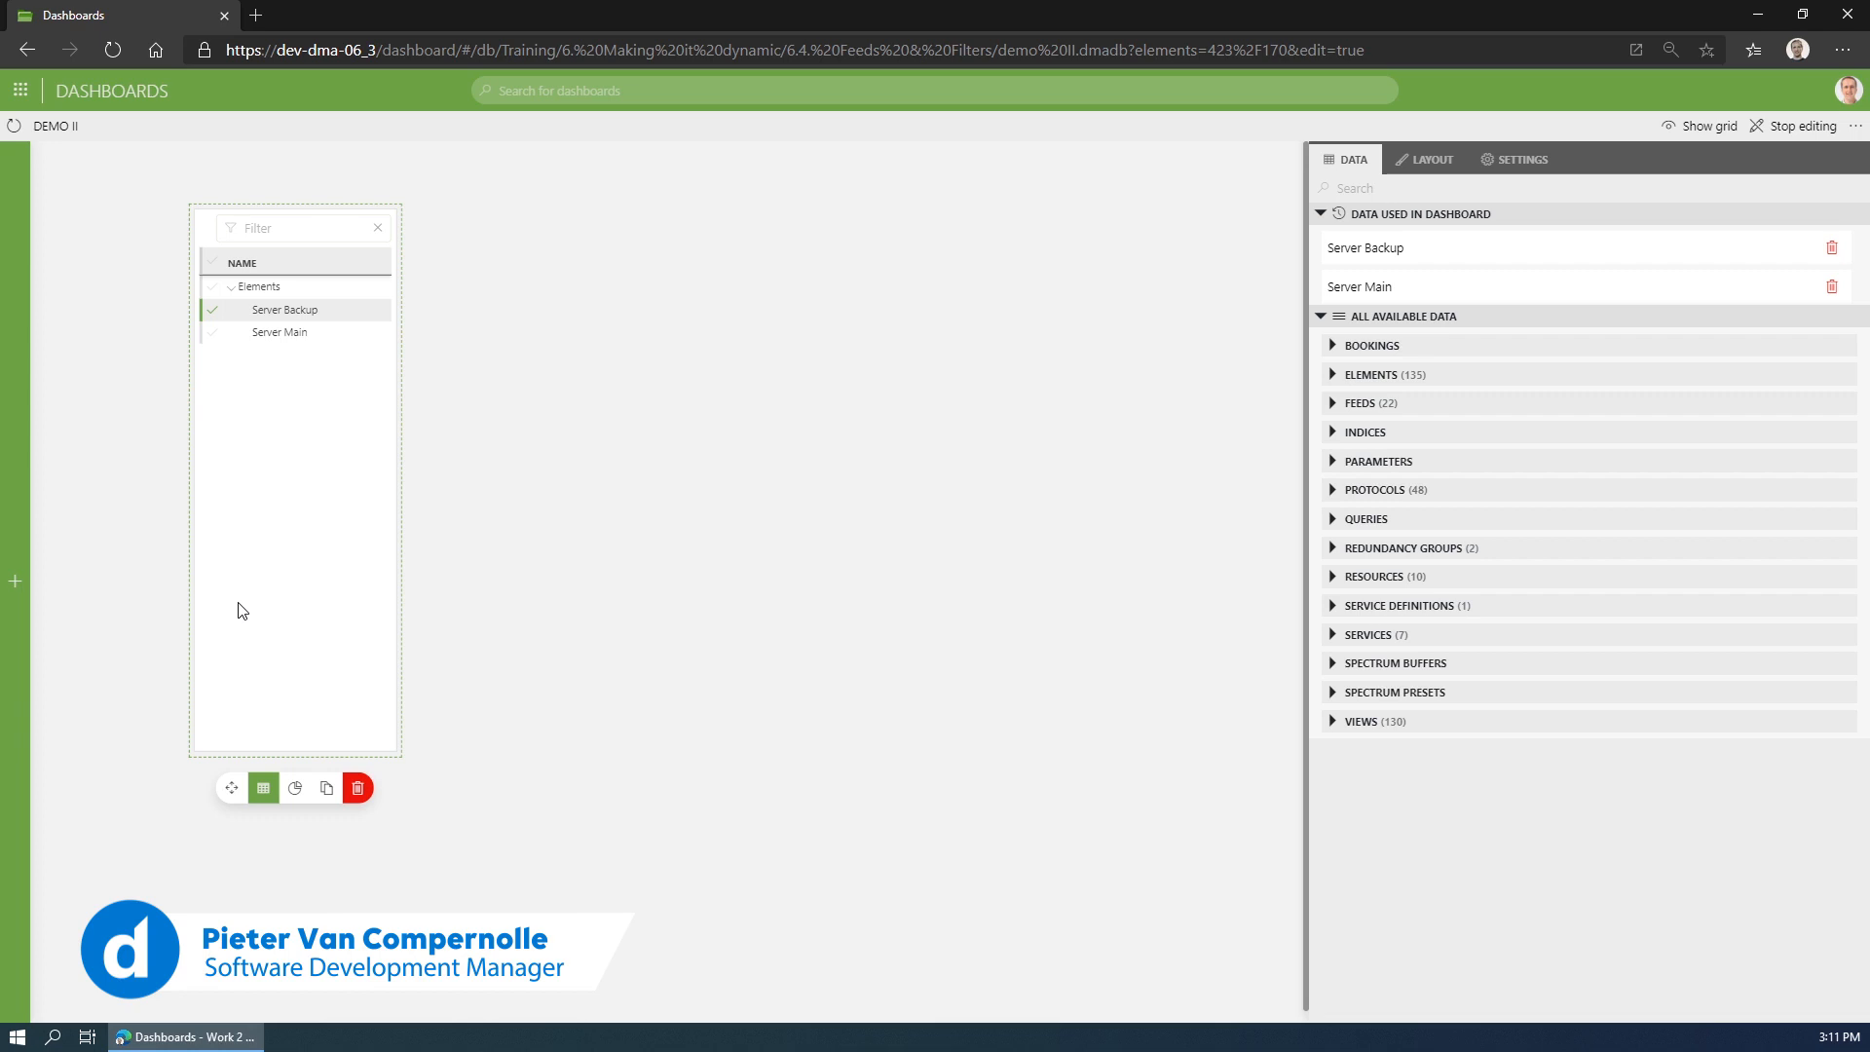
Check which elements are assigned as data to the existing list component.
{"action": "left_click", "coordinate": [268, 789]}
{"action": "mouse_move", "coordinate": [269, 790]}
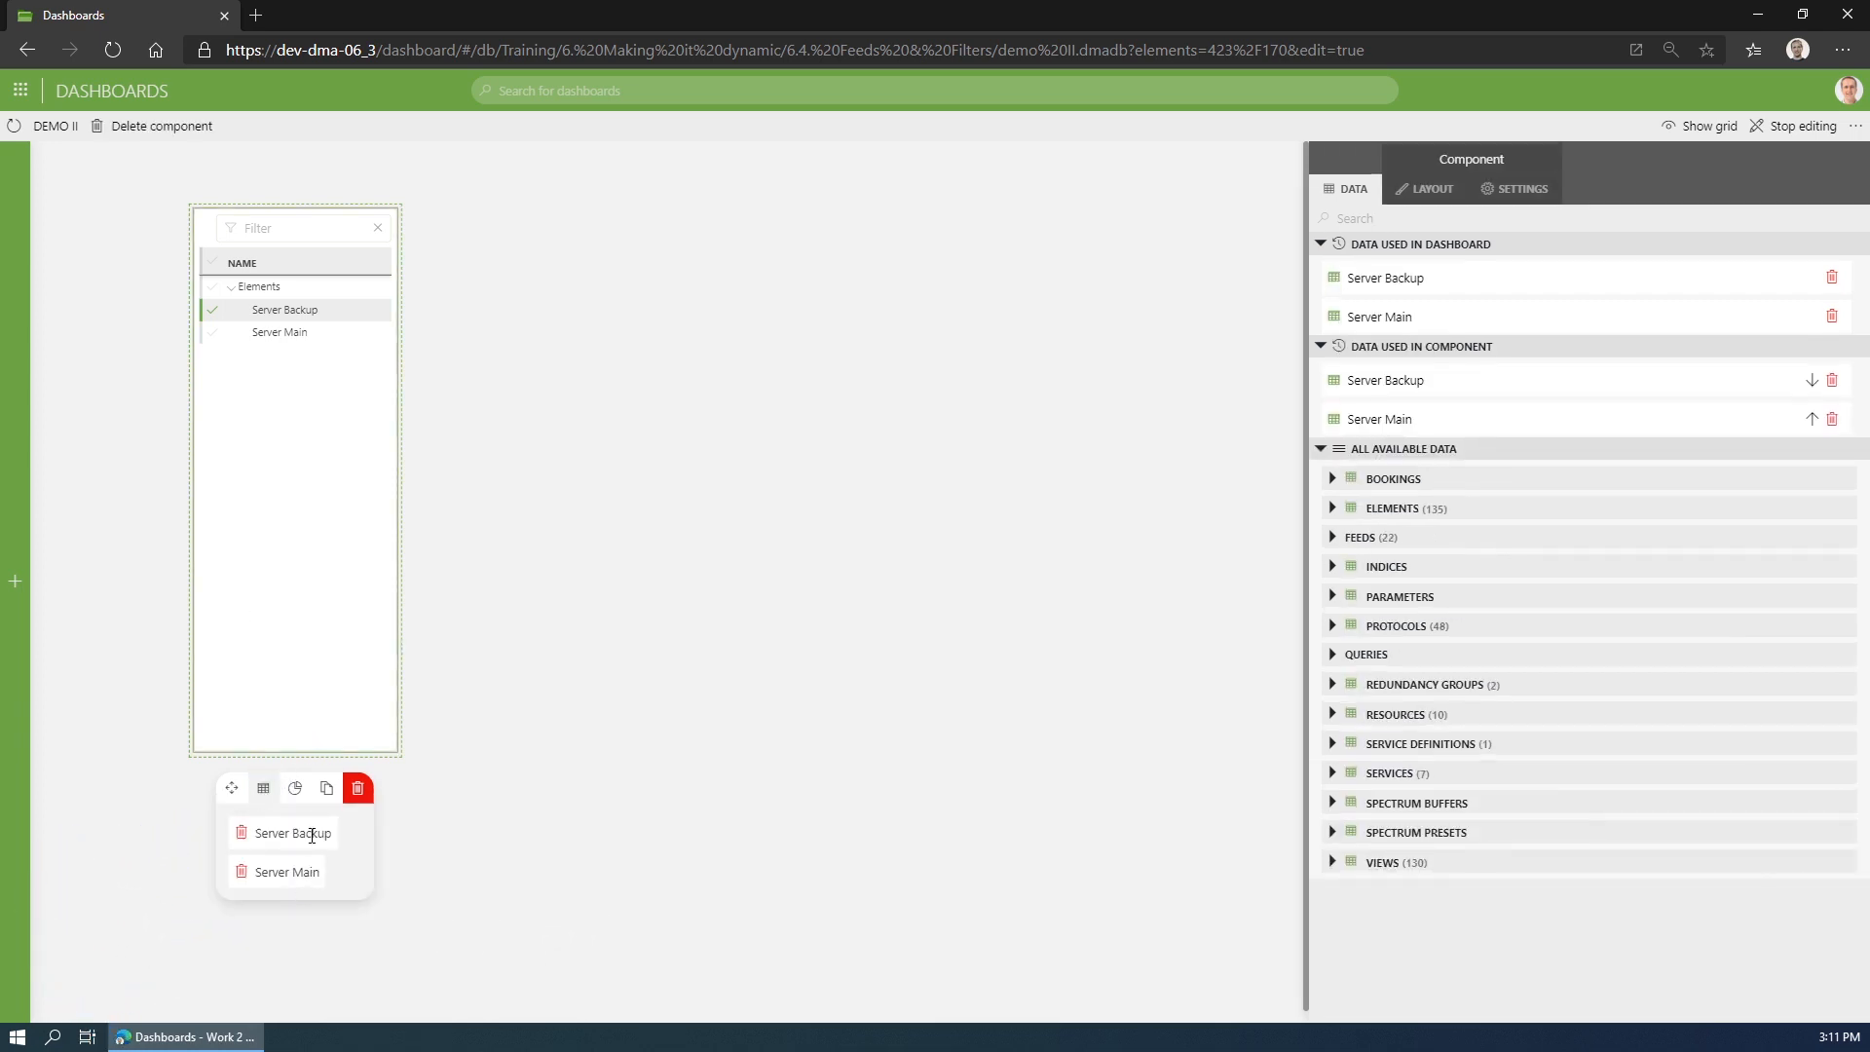
{"action": "left_click", "coordinate": [483, 693]}
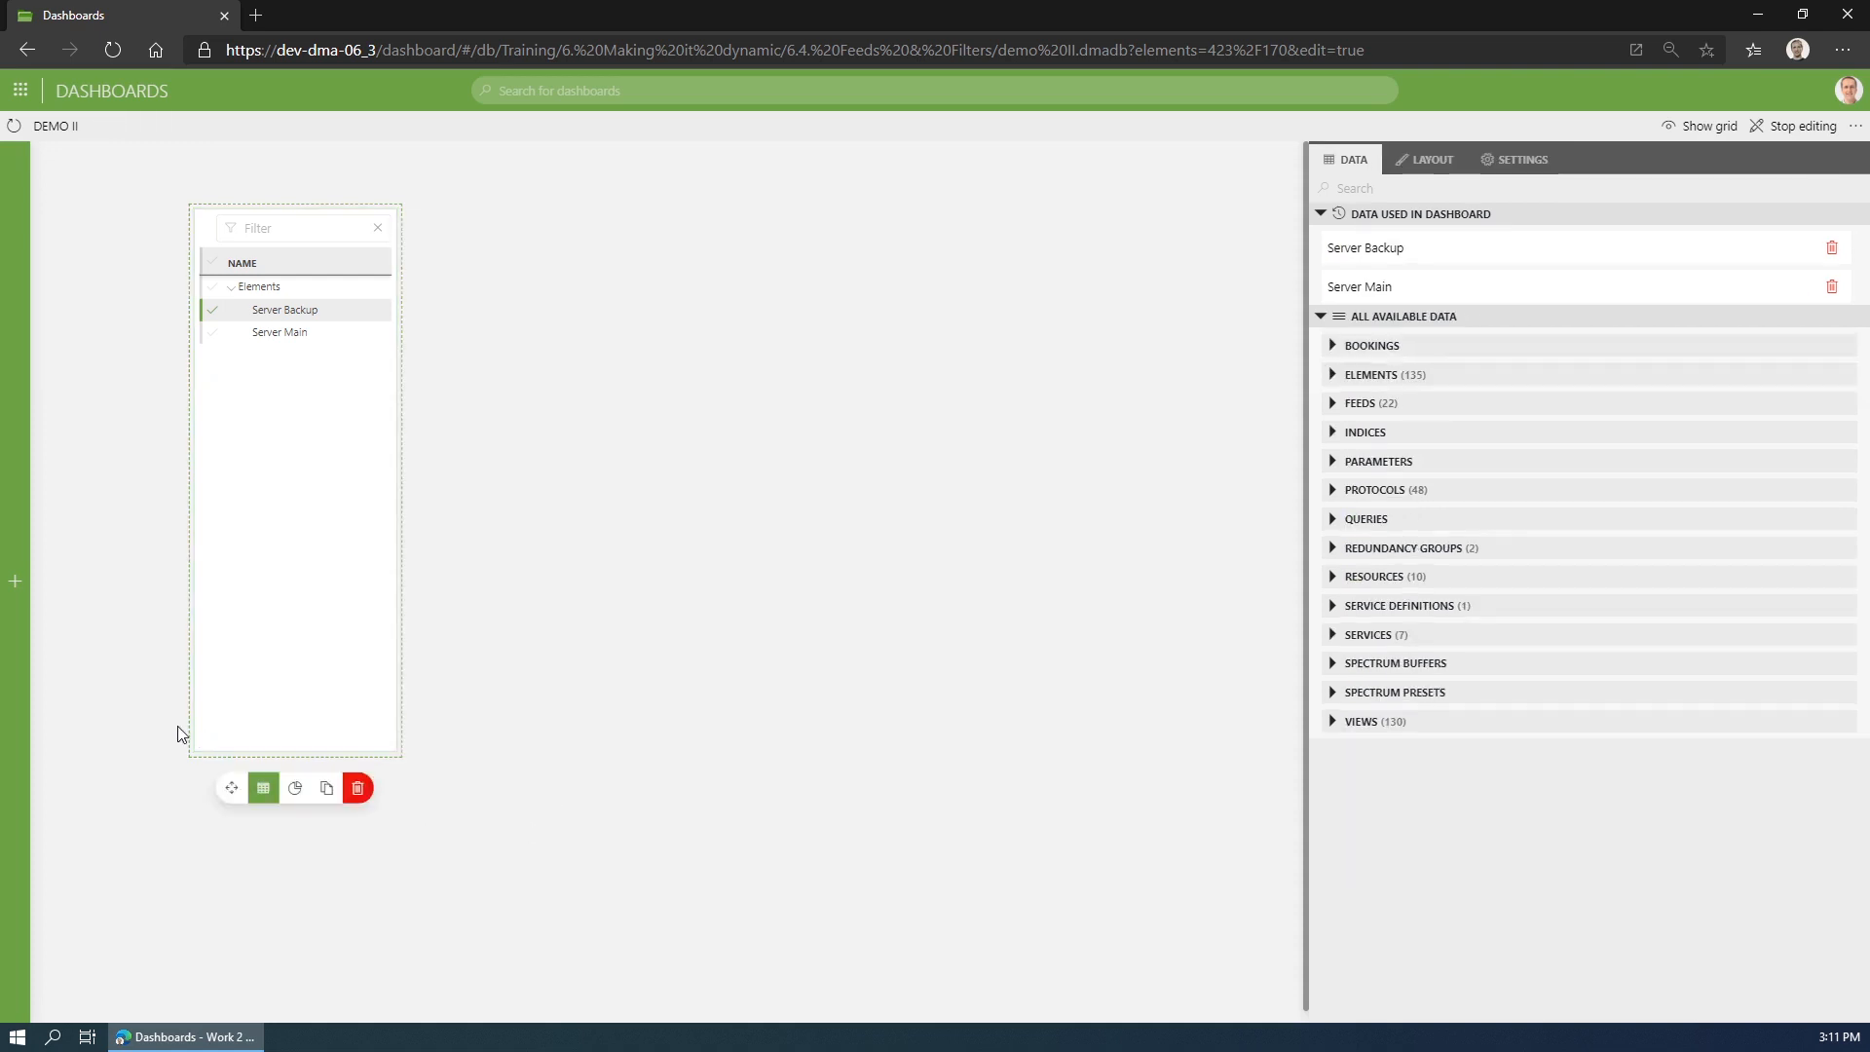
Add a second list feed beside the first, stretch it to the same height, and assign all Elements as its data.
{"action": "mouse_move", "coordinate": [9, 634]}
{"action": "left_click_drag", "start_coordinate": [138, 711], "coordinate": [469, 195]}
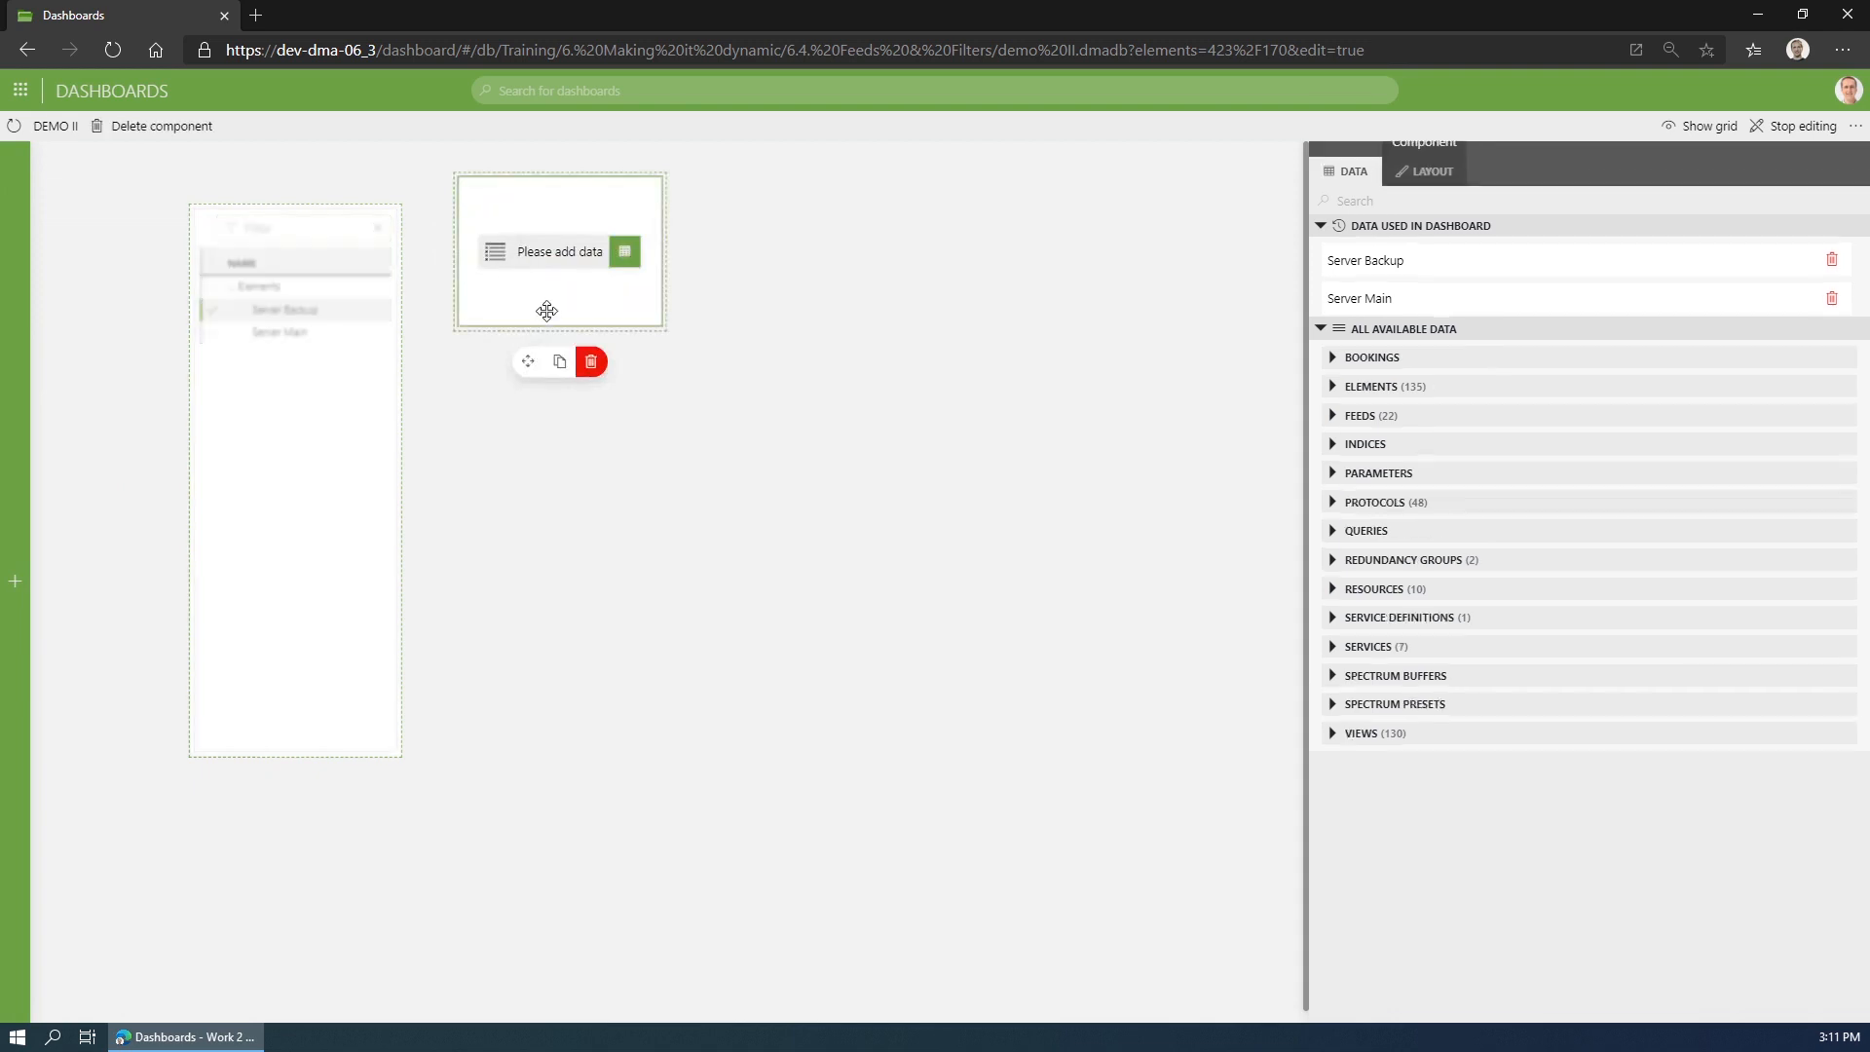
{"action": "left_click_drag", "start_coordinate": [550, 352], "coordinate": [582, 750]}
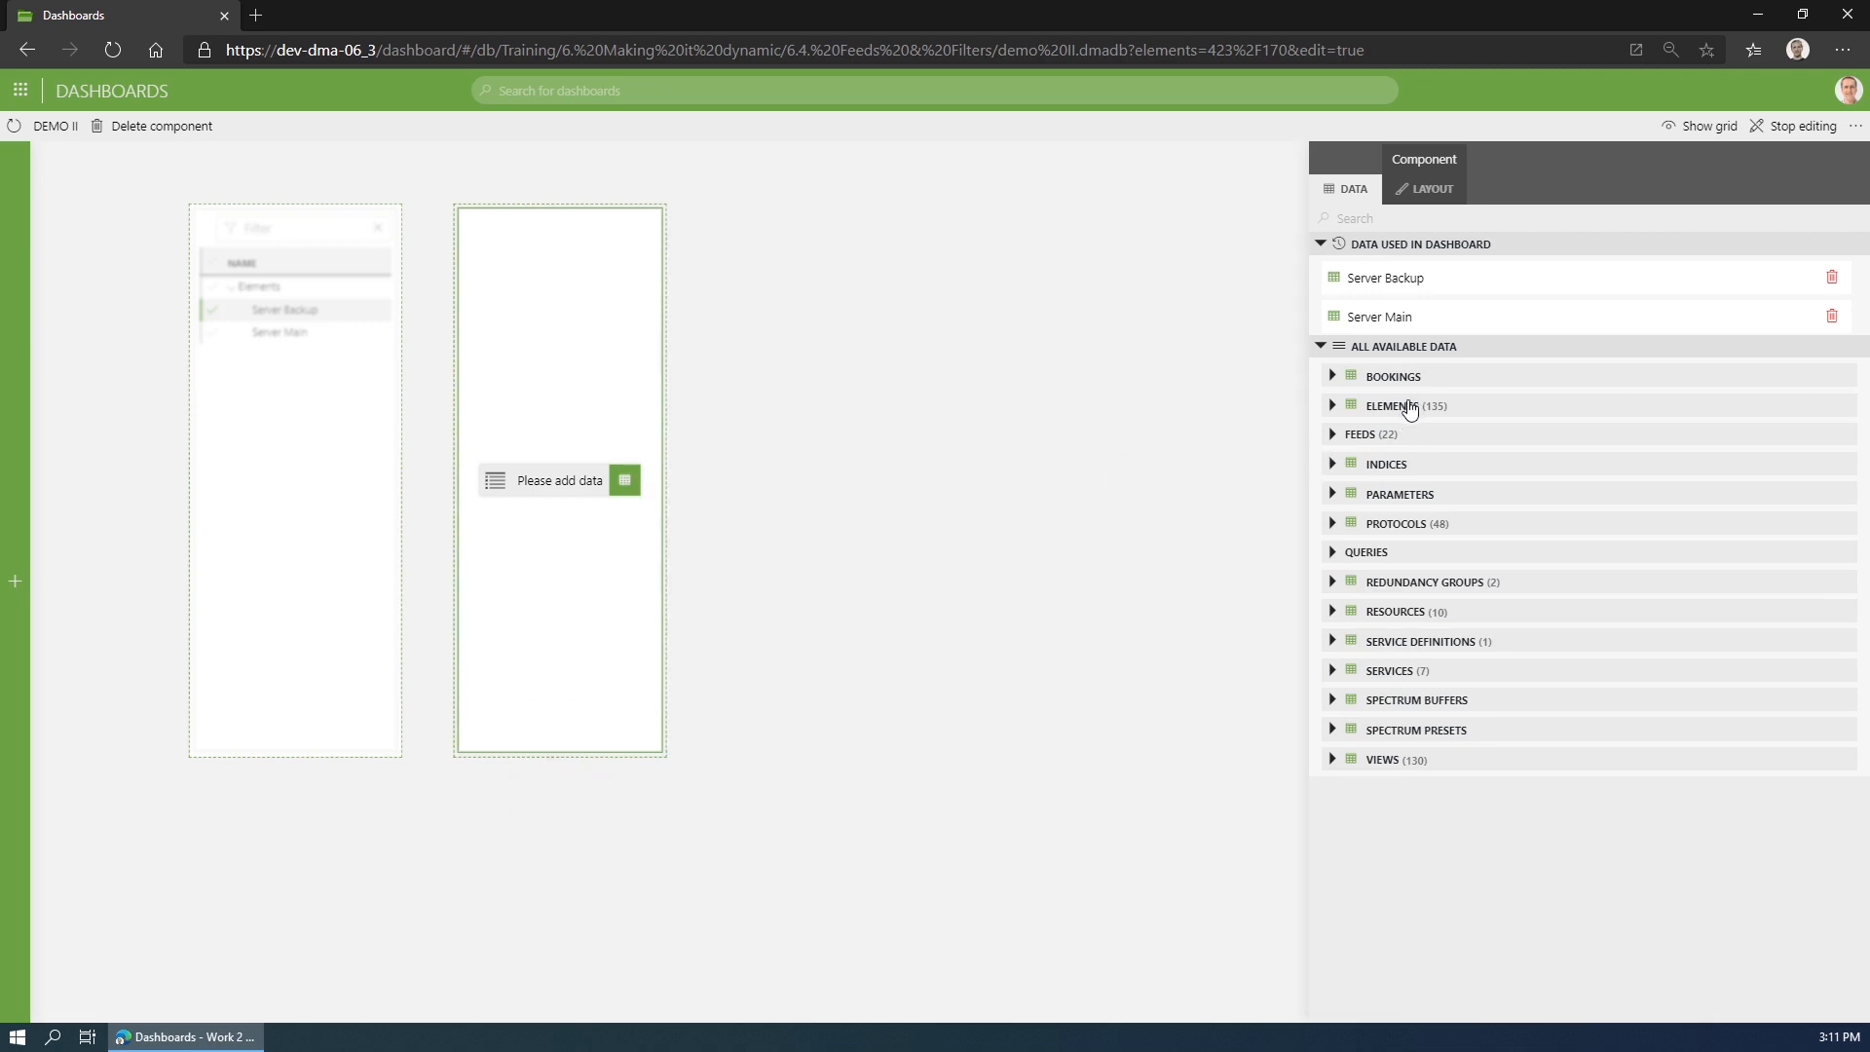
{"action": "left_click_drag", "start_coordinate": [1409, 408], "coordinate": [572, 498]}
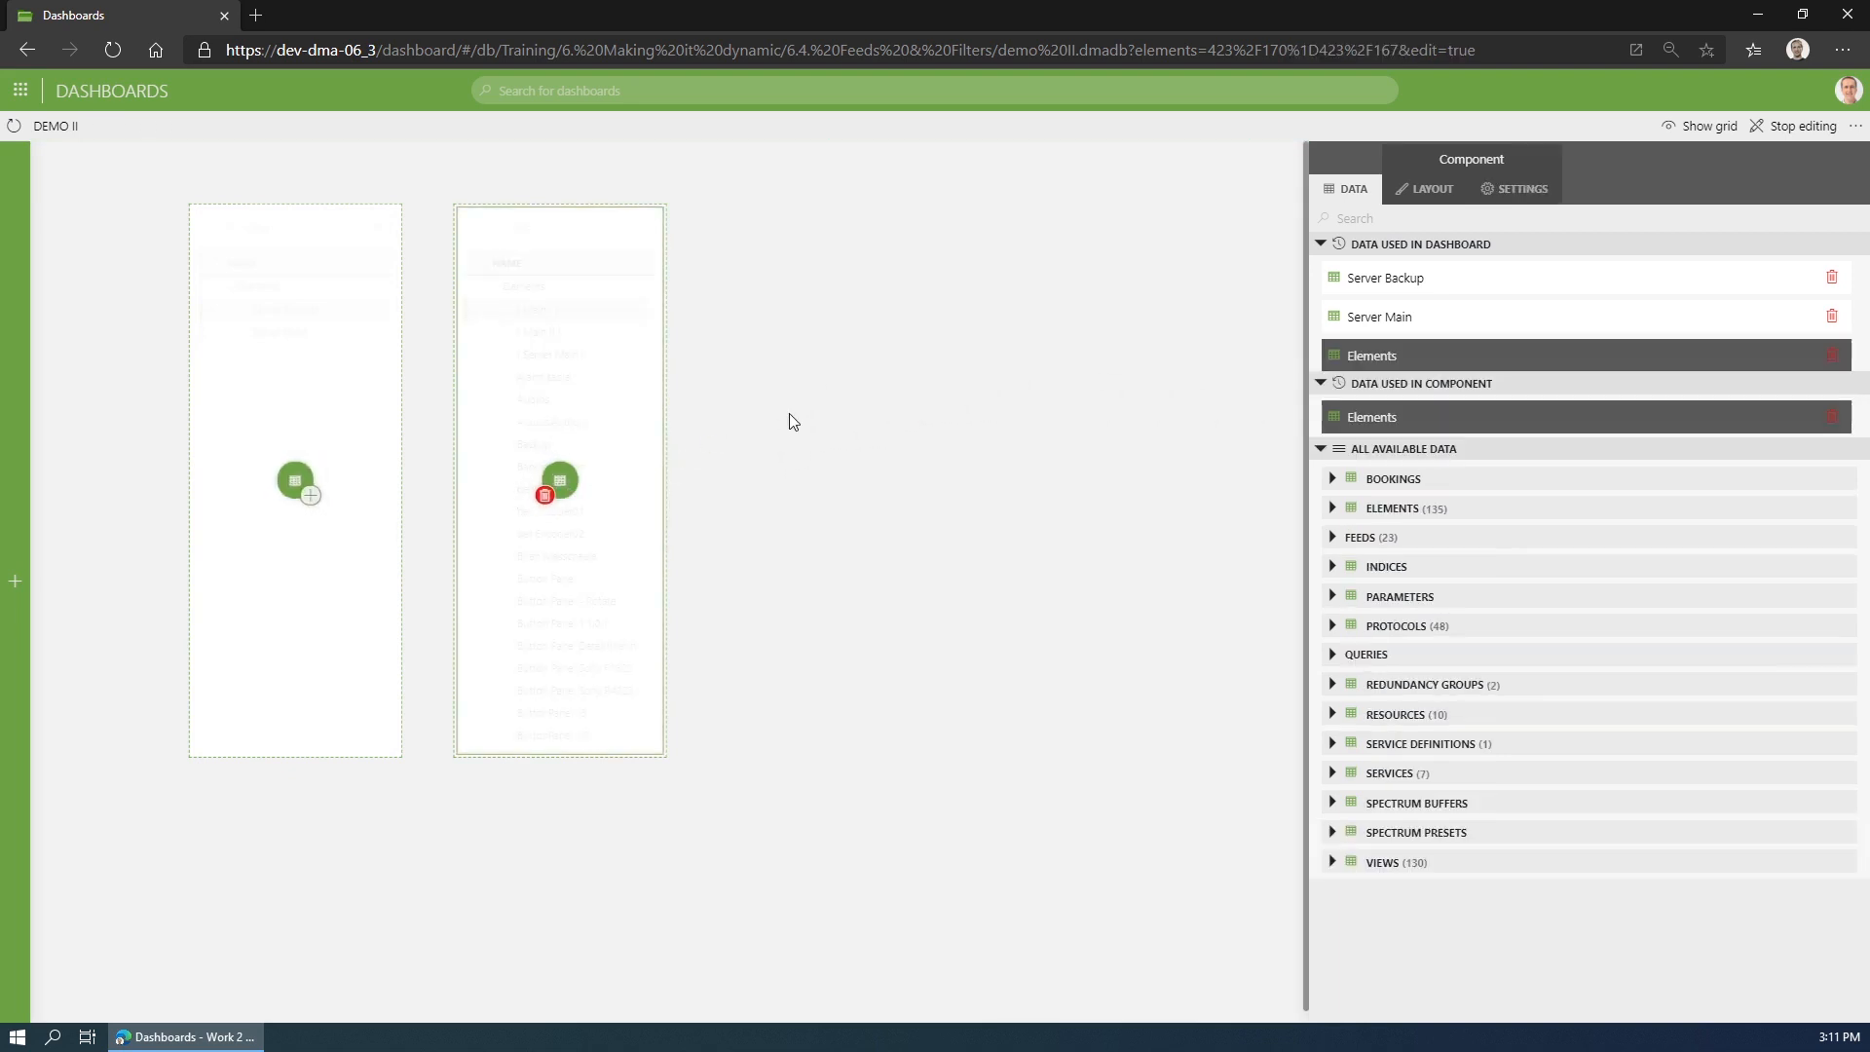
{"action": "left_click", "coordinate": [639, 323]}
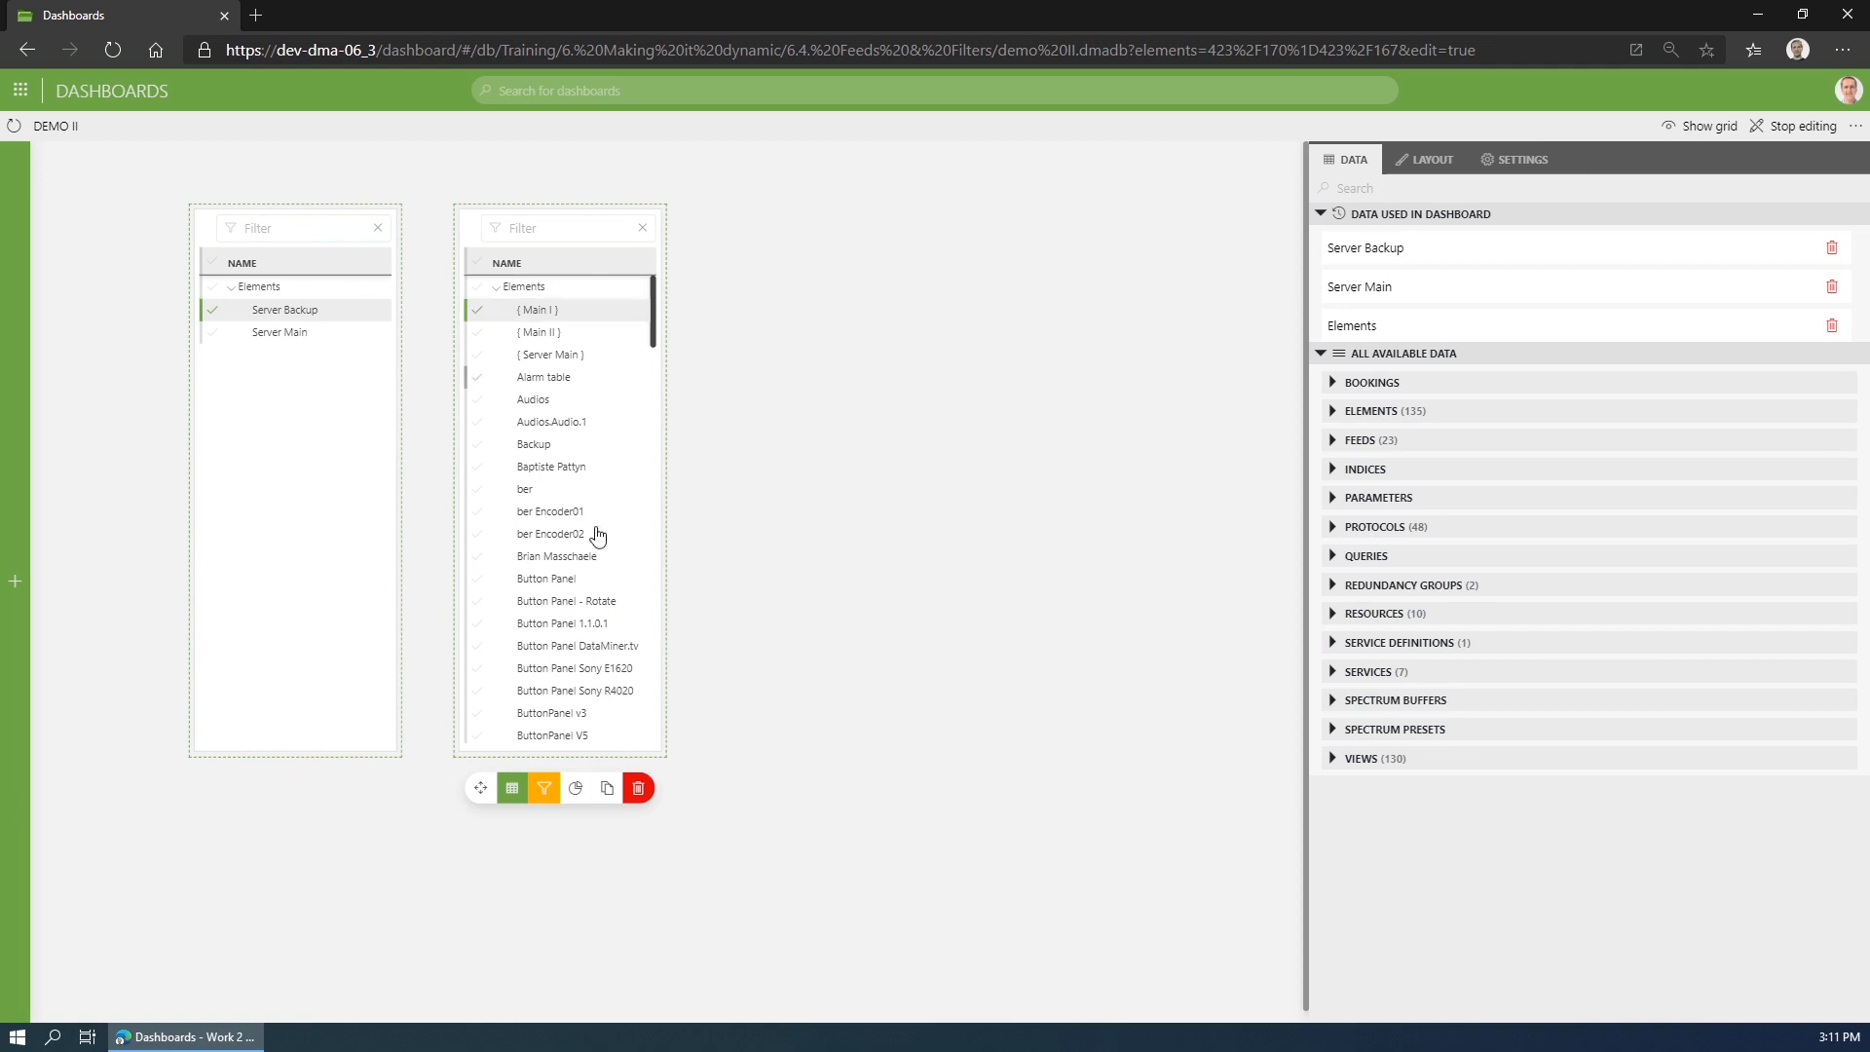
Look through the elements in the second list and check which data that component uses.
{"action": "scroll", "coordinate": [584, 584], "scroll_direction": "down", "scroll_amount": 2}
{"action": "scroll", "coordinate": [579, 627], "scroll_direction": "down", "scroll_amount": 12}
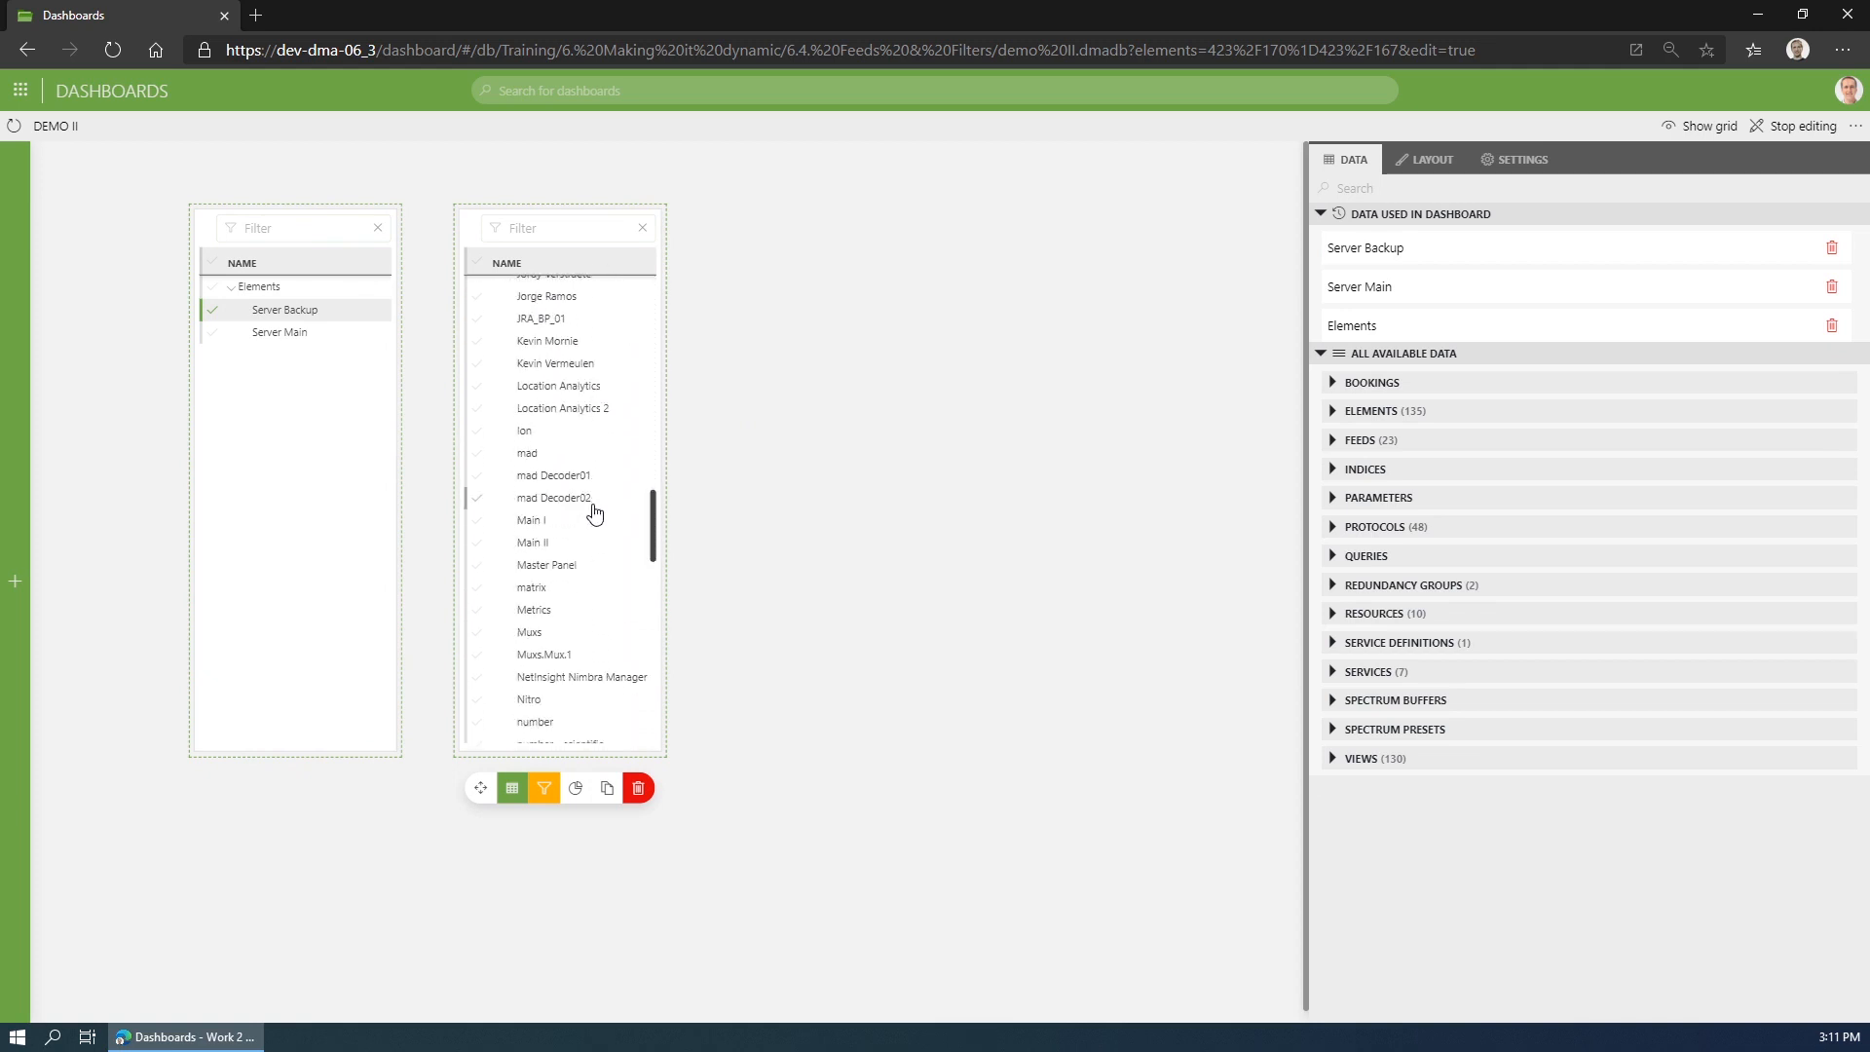
{"action": "scroll", "coordinate": [594, 506], "scroll_direction": "down", "scroll_amount": 5}
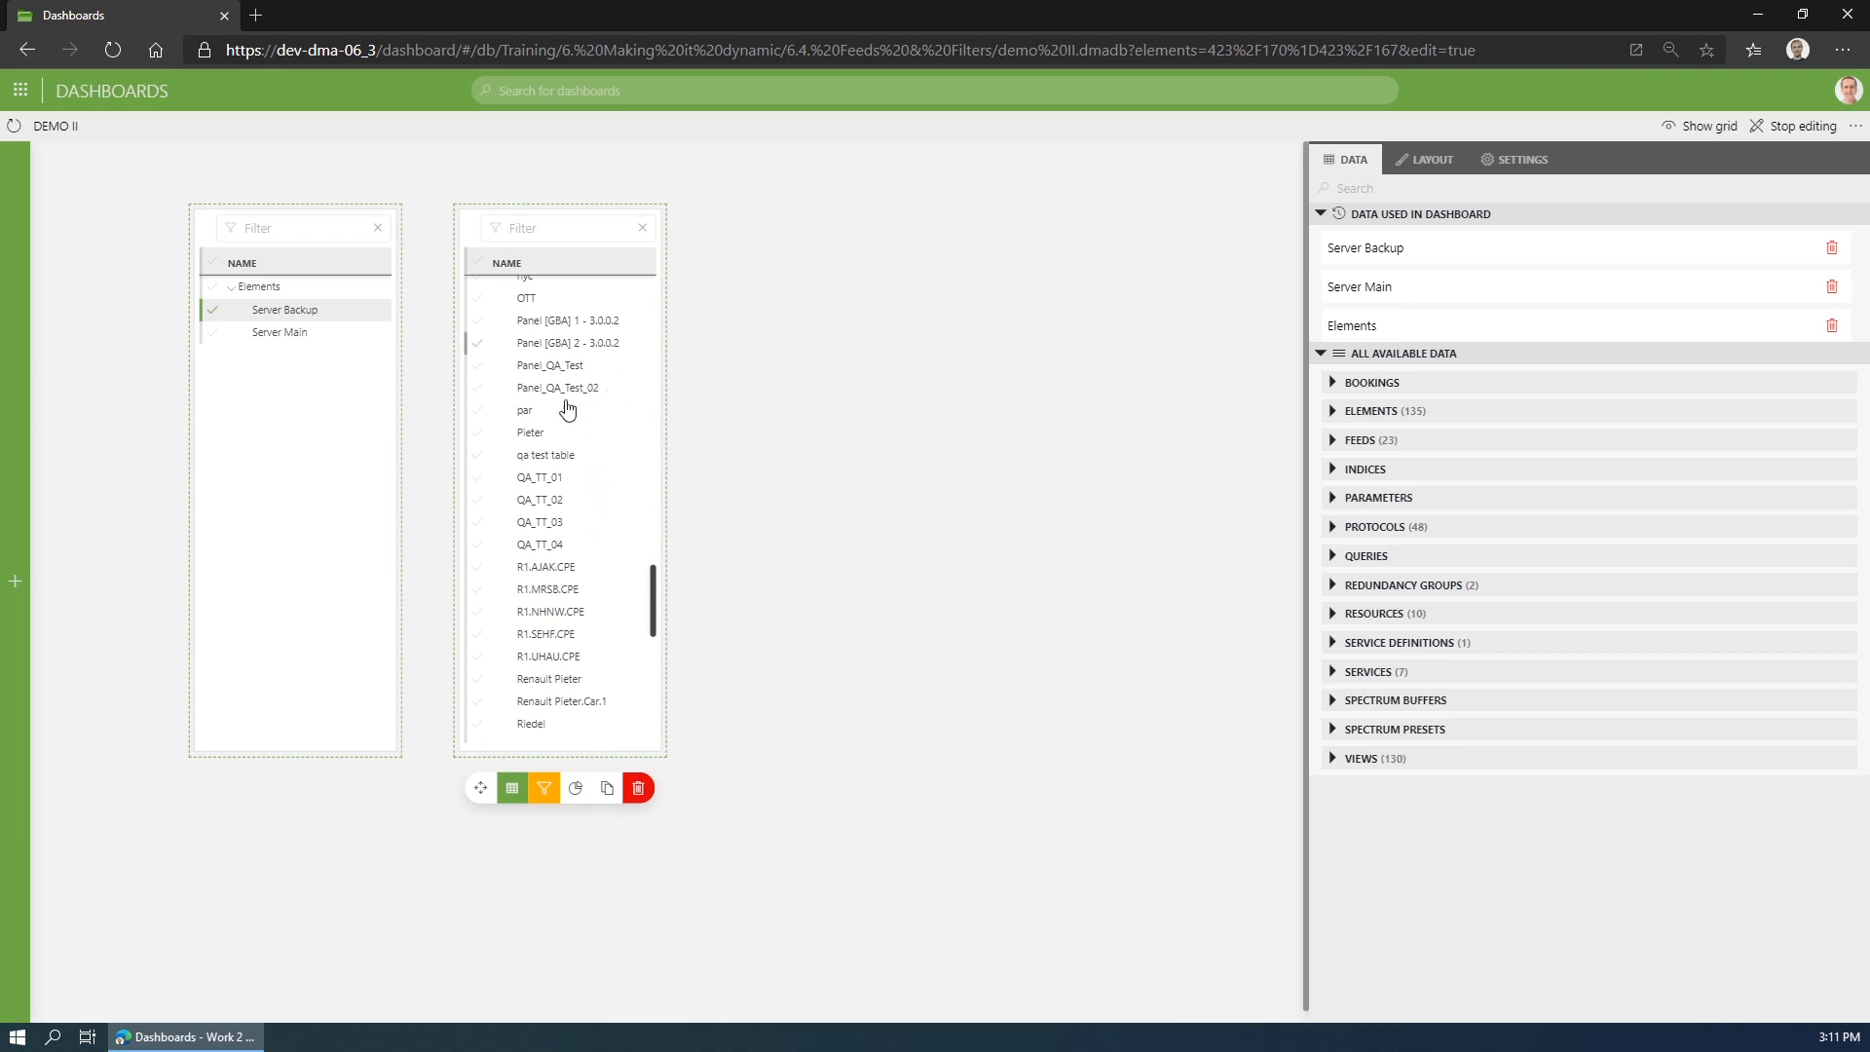
{"action": "scroll", "coordinate": [594, 458], "scroll_direction": "up", "scroll_amount": 5}
{"action": "scroll", "coordinate": [601, 455], "scroll_direction": "up", "scroll_amount": 8}
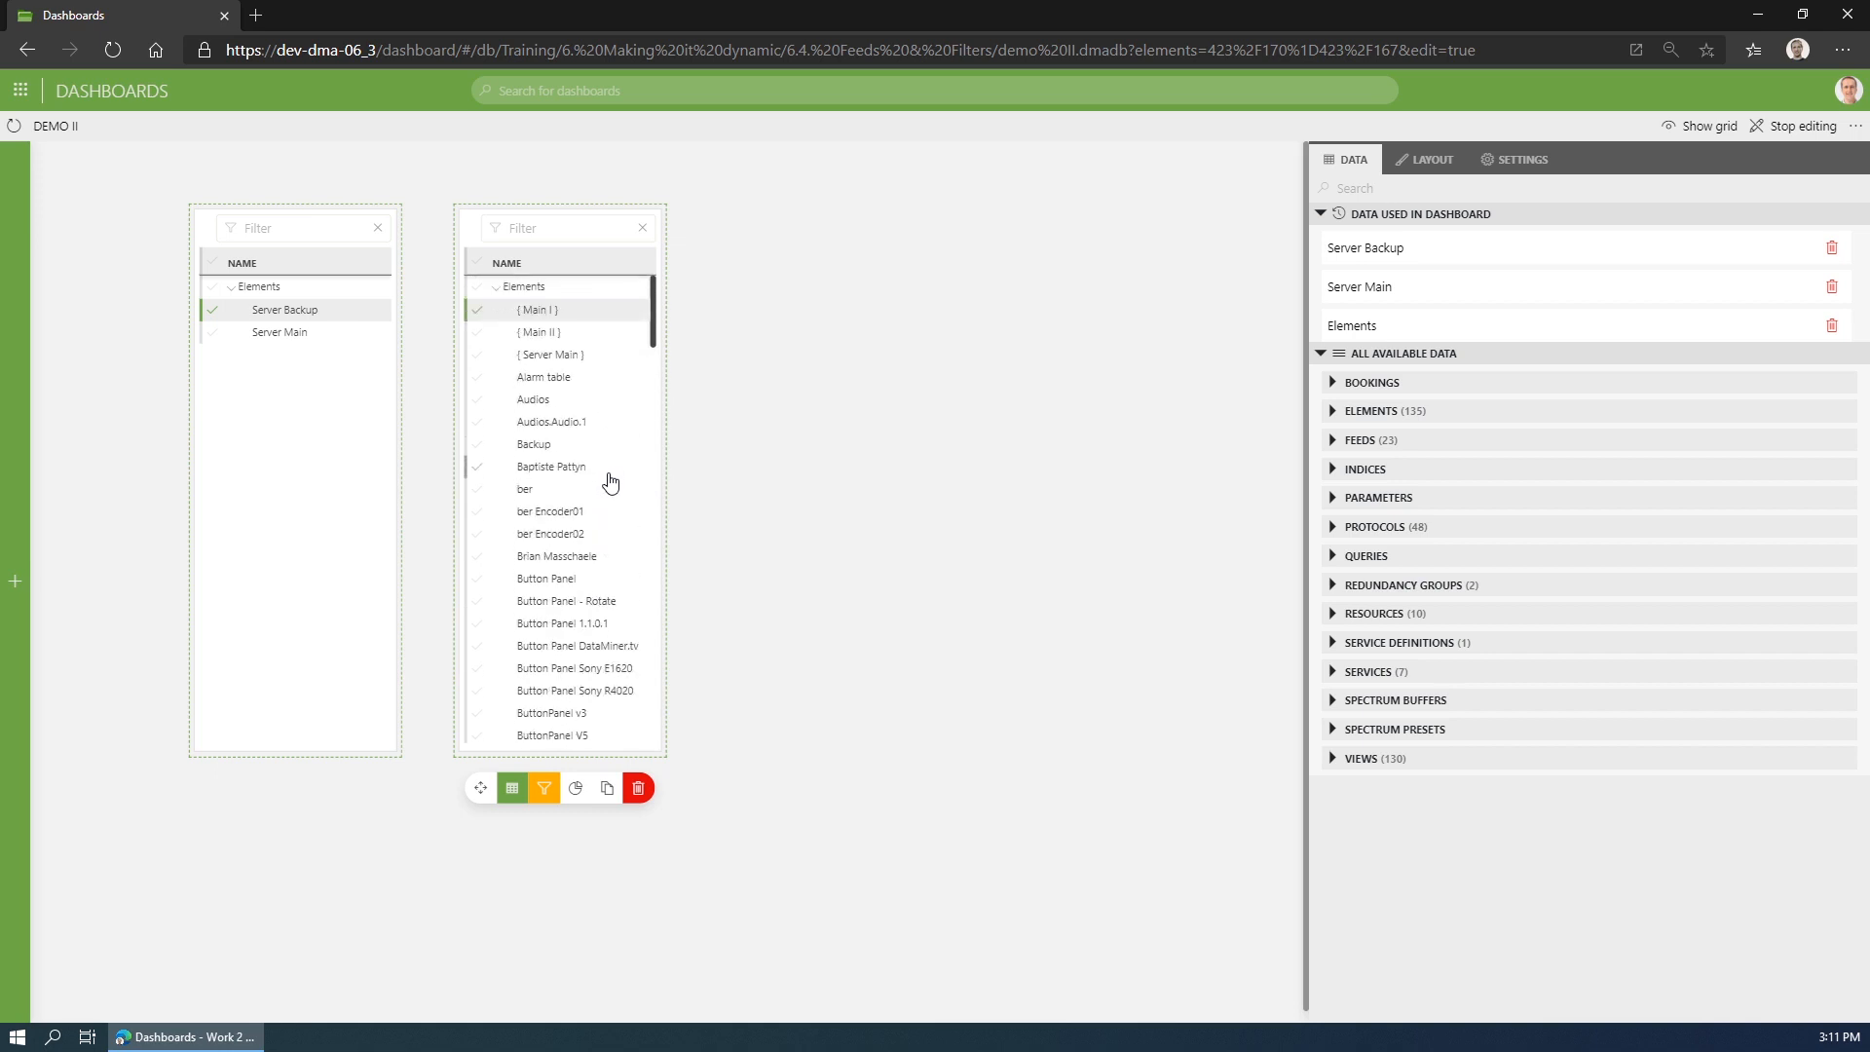
{"action": "left_click", "coordinate": [512, 791]}
{"action": "left_click", "coordinate": [512, 791]}
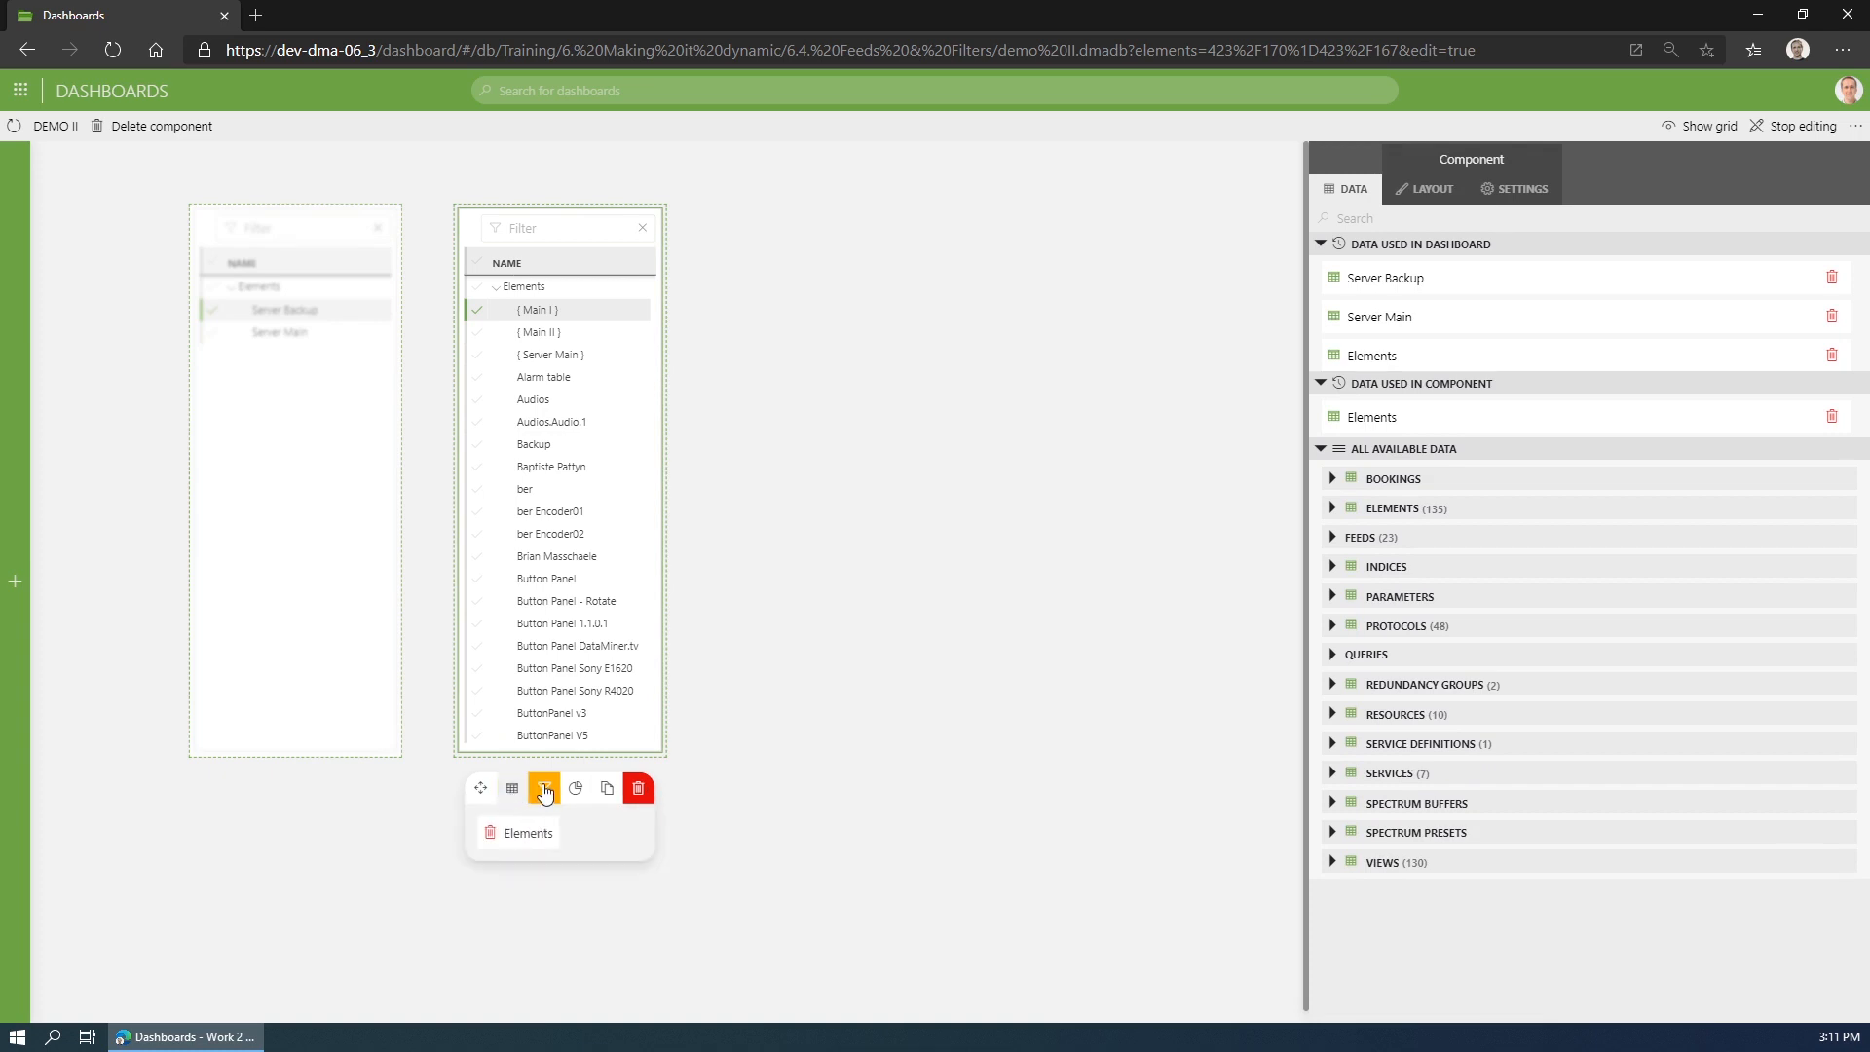
Filter the second list by the NetInsight Nimbra protocol, searching the protocols for "nimb".
{"action": "left_click", "coordinate": [546, 788]}
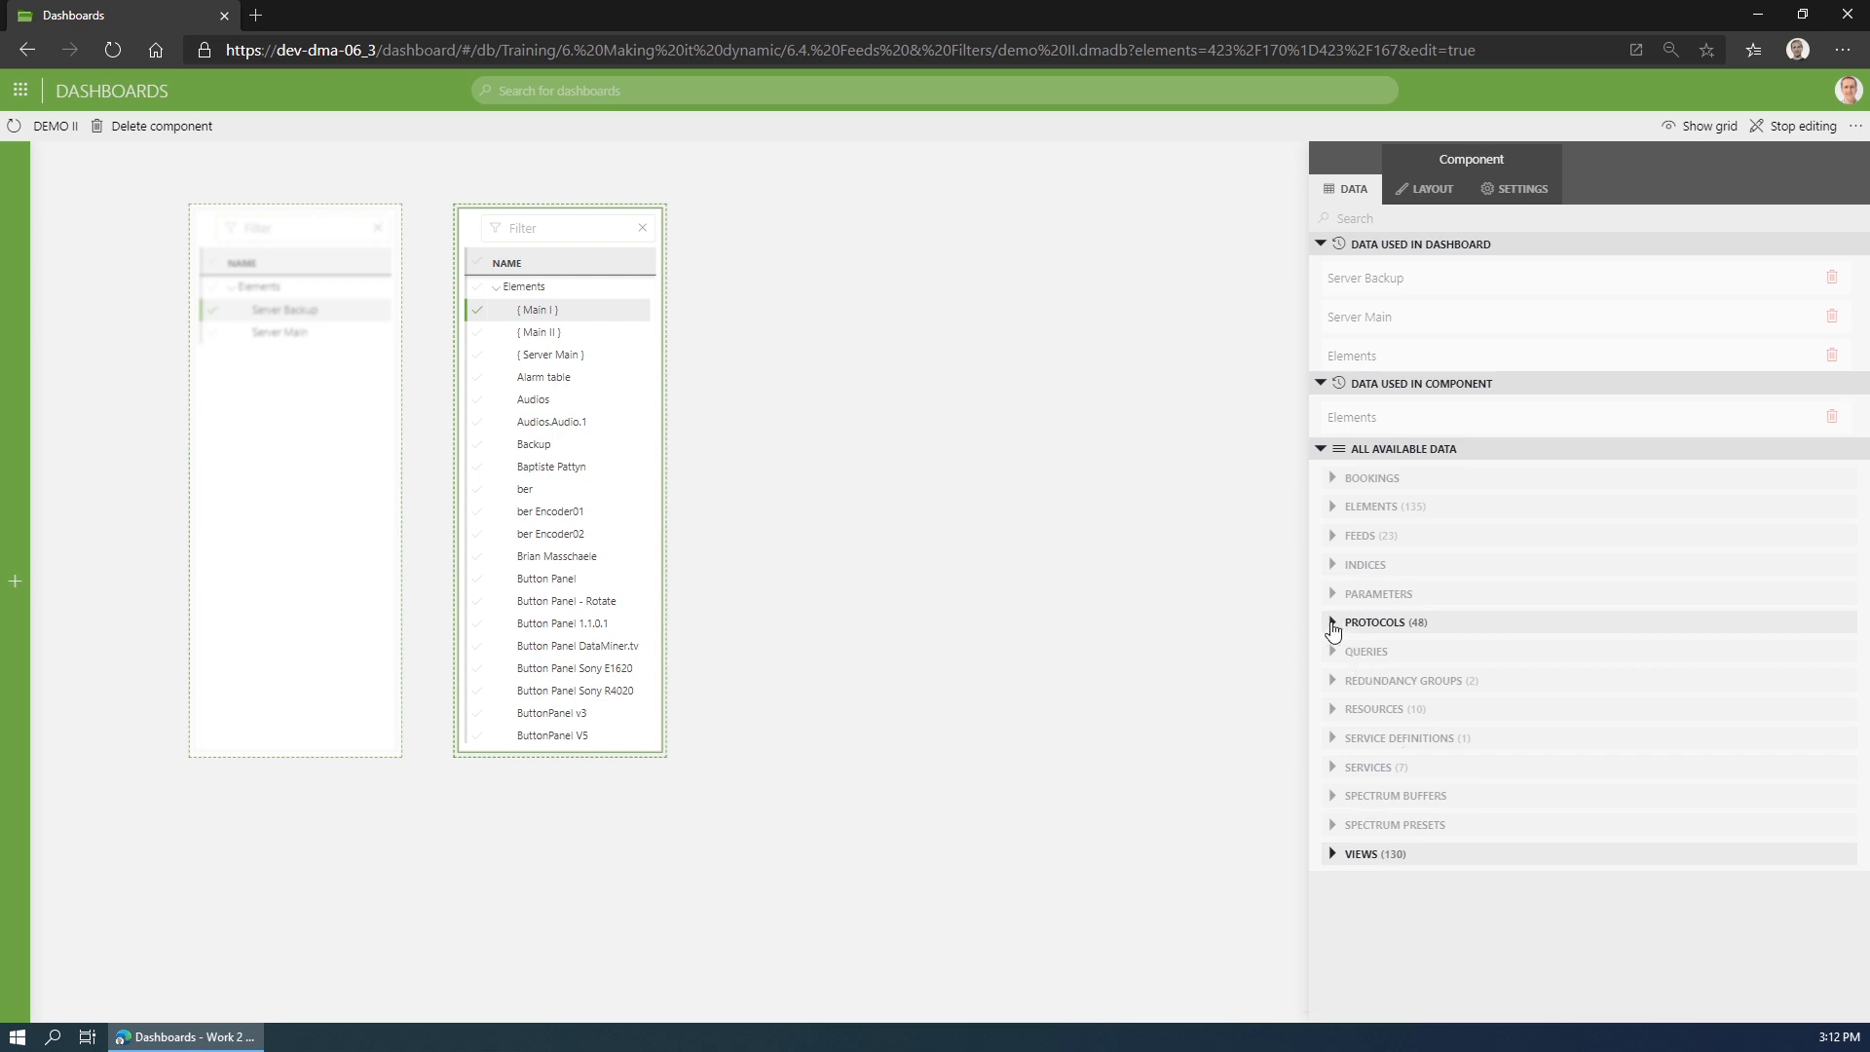
{"action": "left_click", "coordinate": [1332, 623]}
{"action": "left_click", "coordinate": [1447, 655]}
{"action": "type", "text": "nimb"}
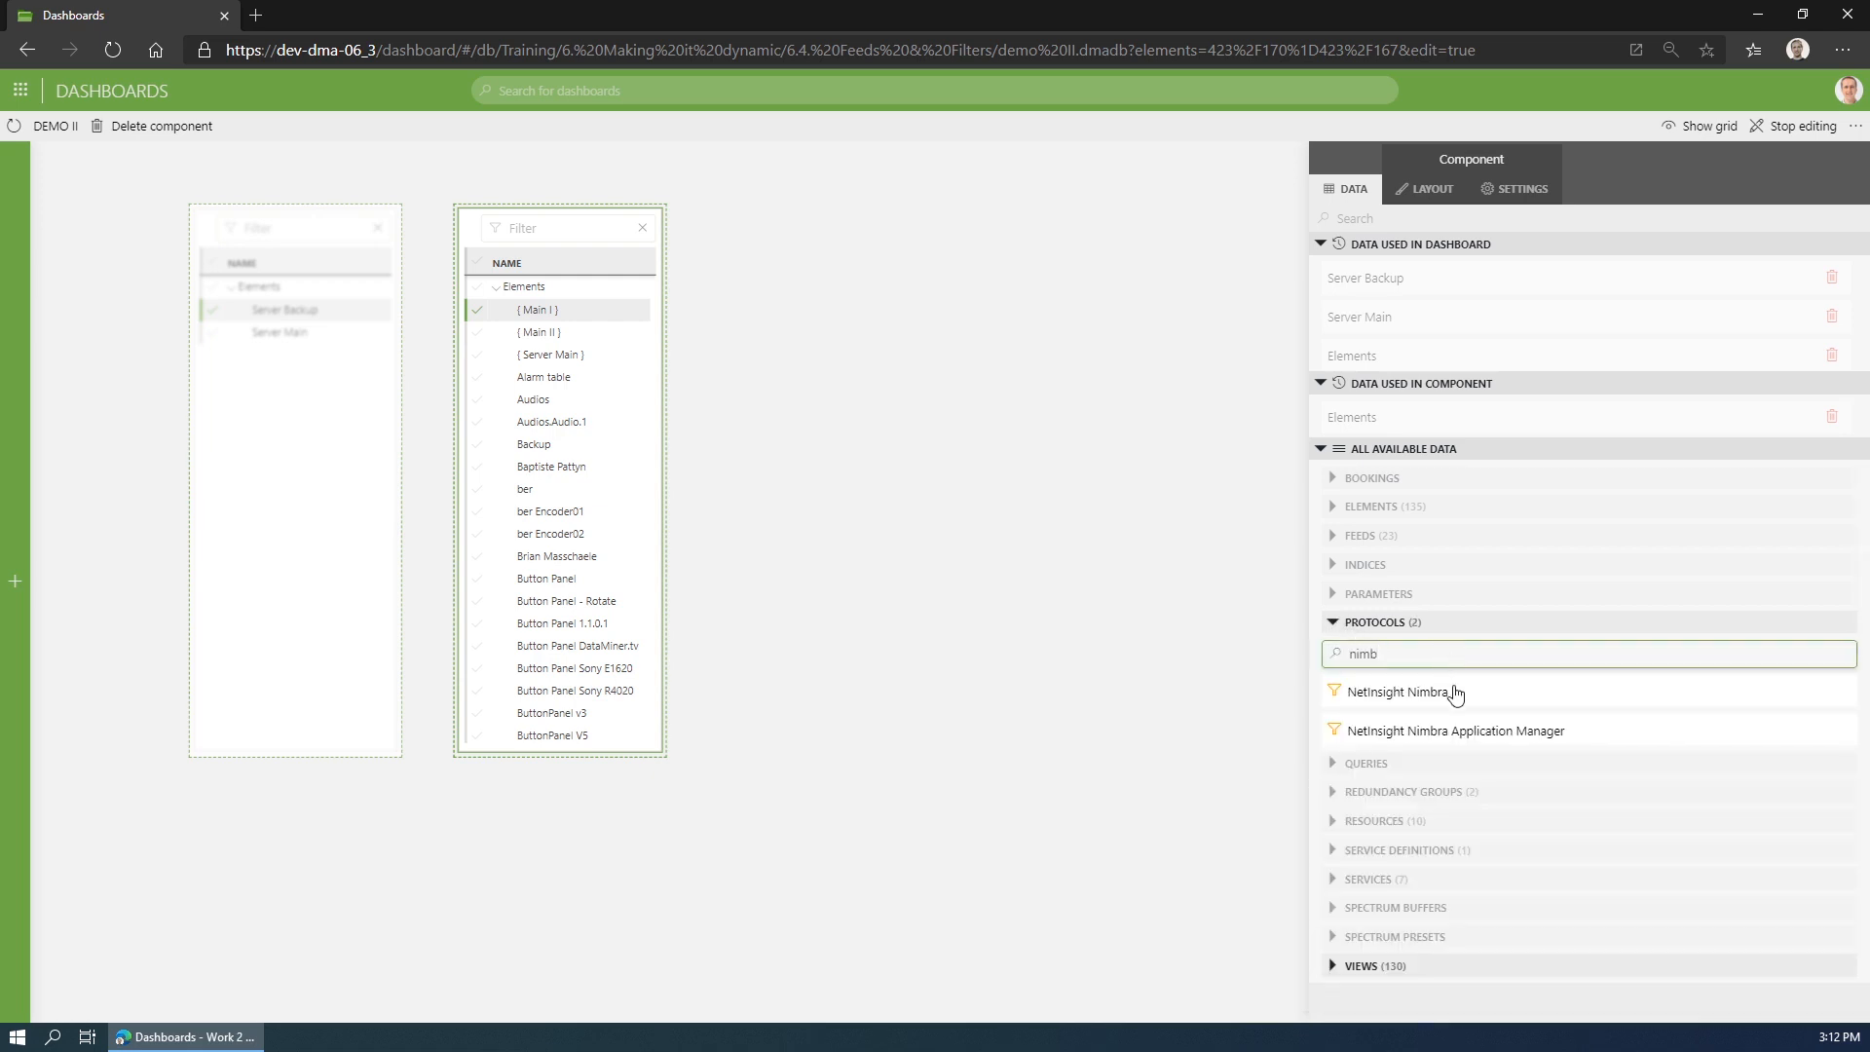
{"action": "left_click_drag", "start_coordinate": [1451, 691], "coordinate": [776, 436]}
{"action": "left_click_drag", "start_coordinate": [658, 446], "coordinate": [592, 483]}
{"action": "left_click", "coordinate": [827, 438]}
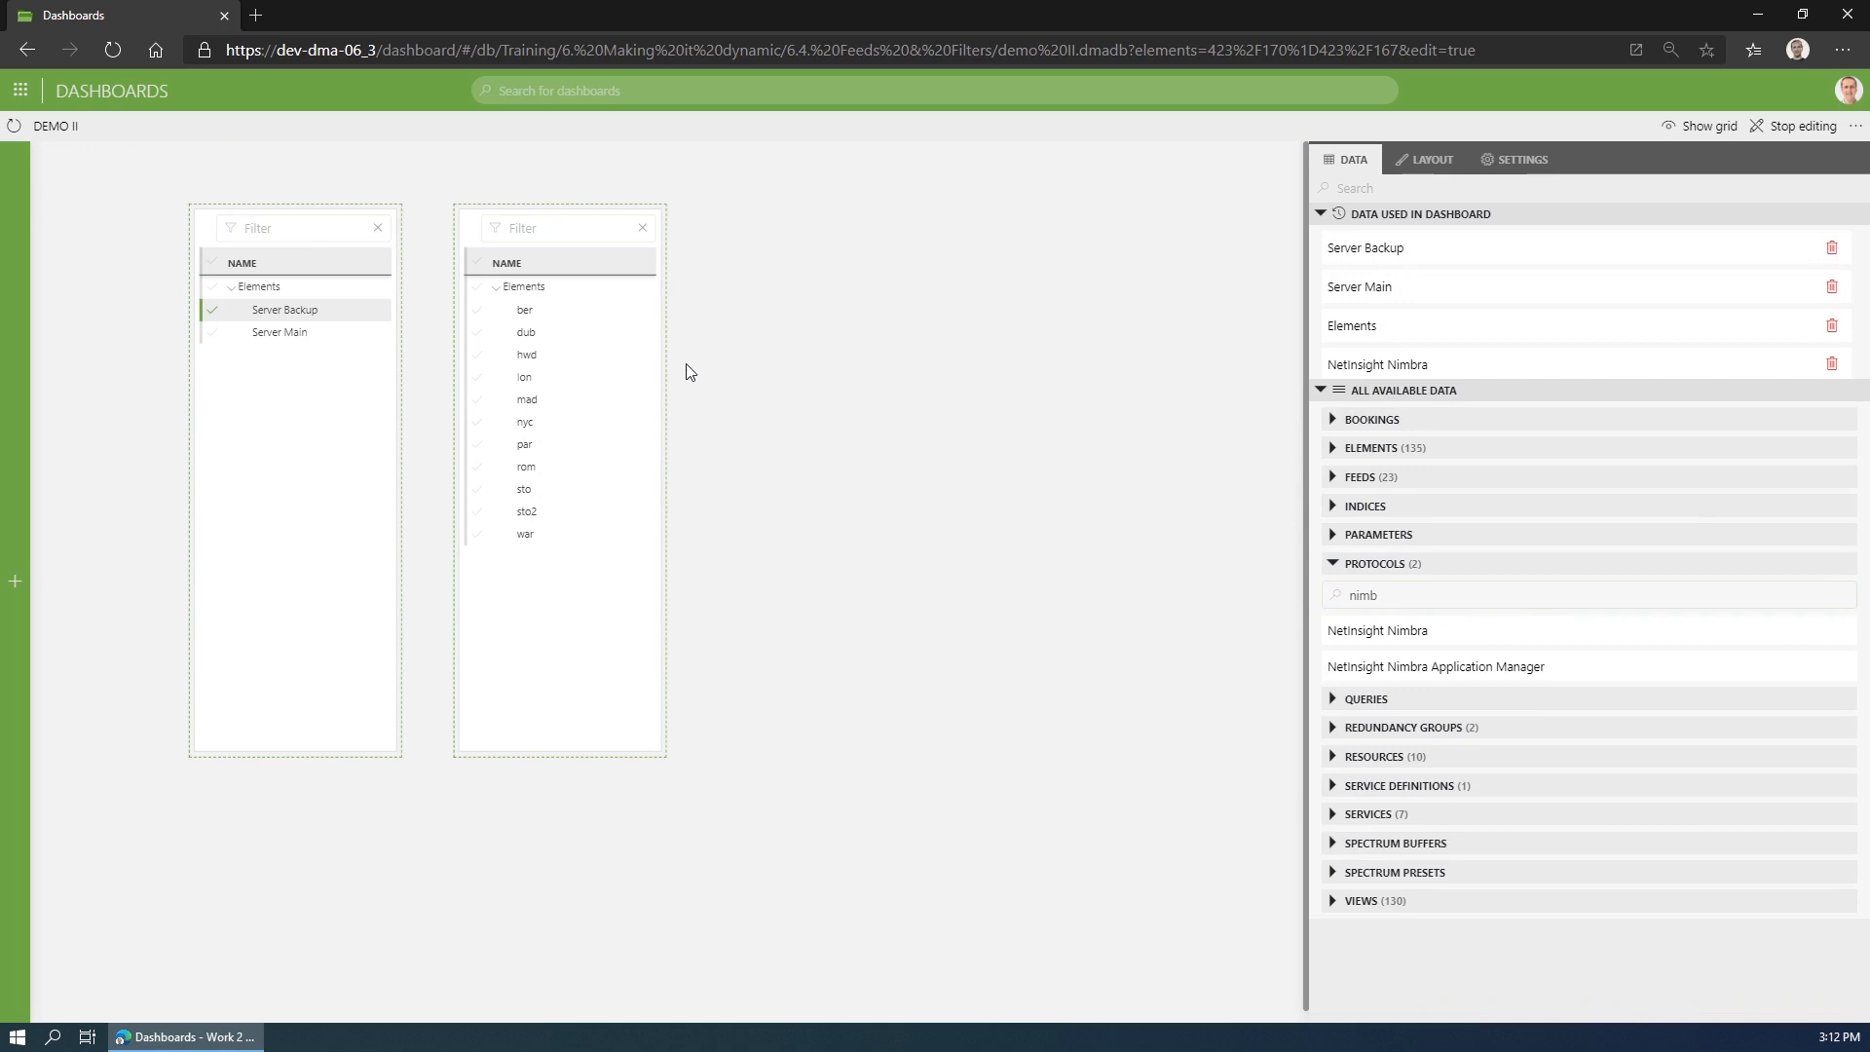
Filter the second list by the Berlin view, located under Company X, Operational, Infrastructure.
{"action": "mouse_move", "coordinate": [650, 288]}
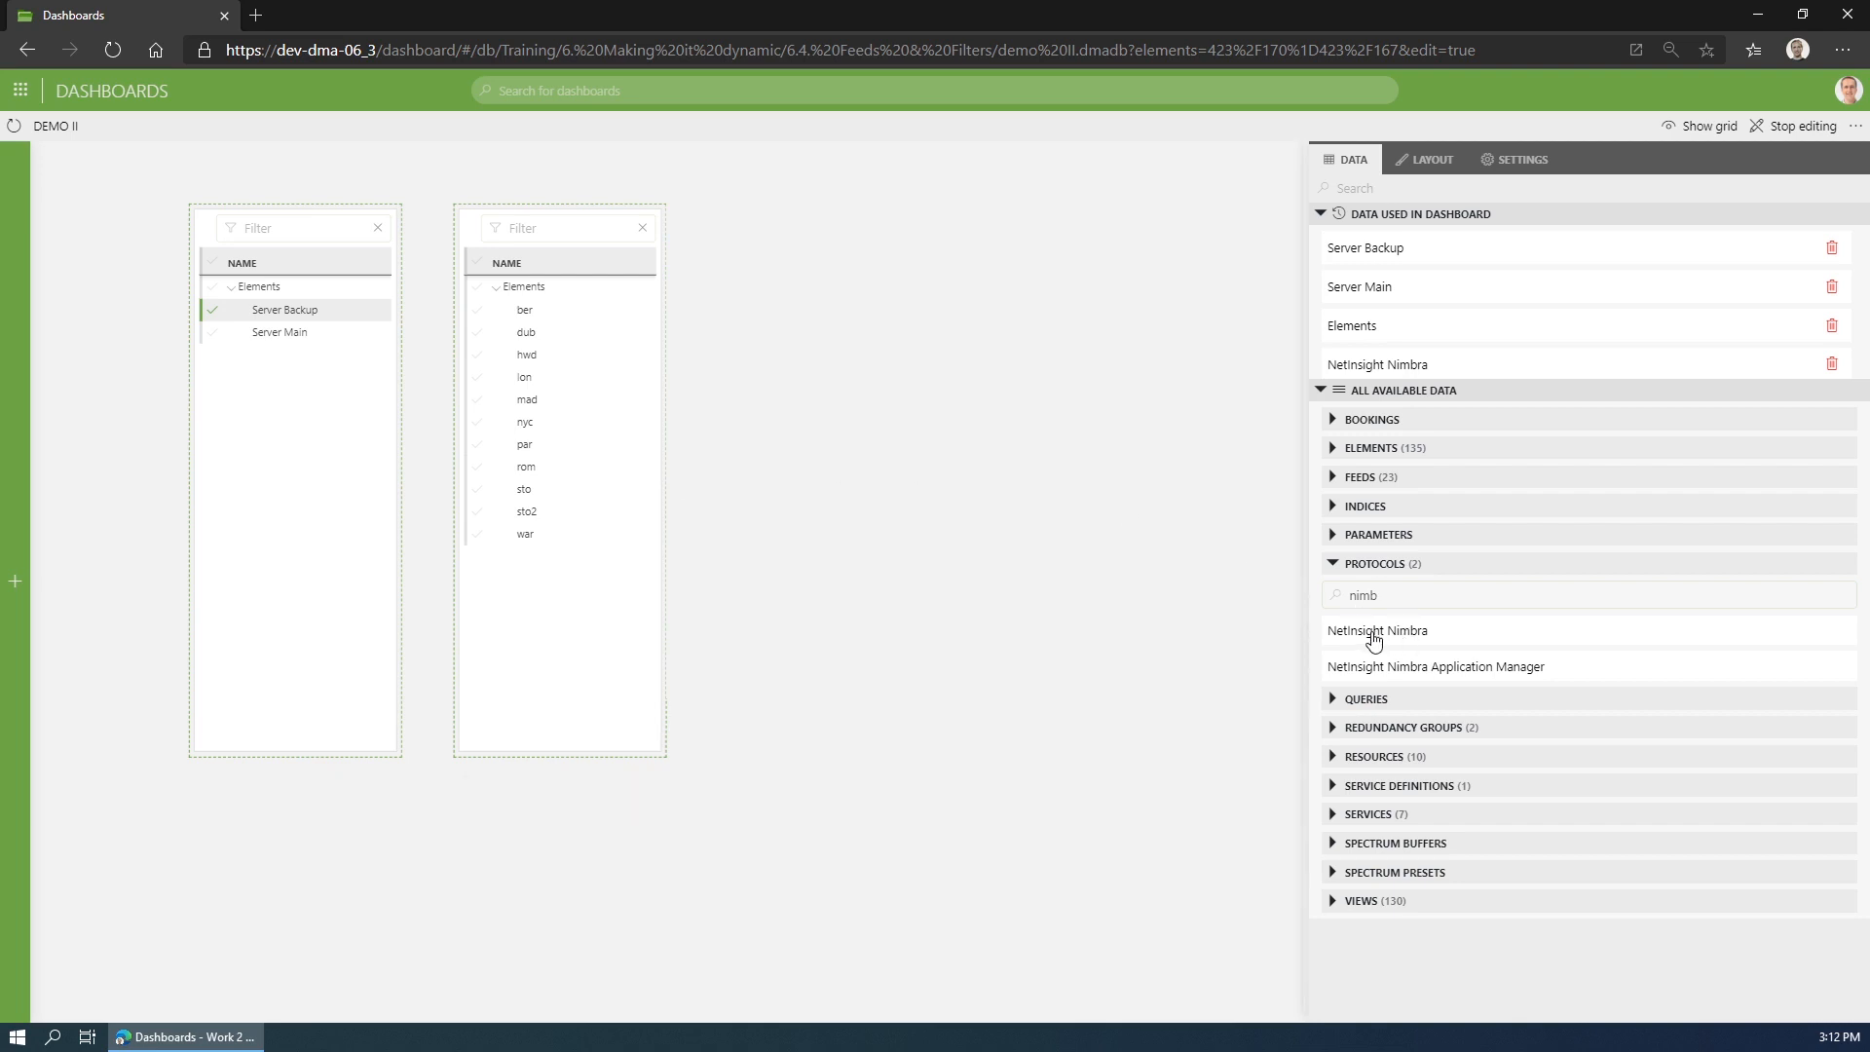
{"action": "mouse_move", "coordinate": [563, 668]}
{"action": "left_click", "coordinate": [557, 788]}
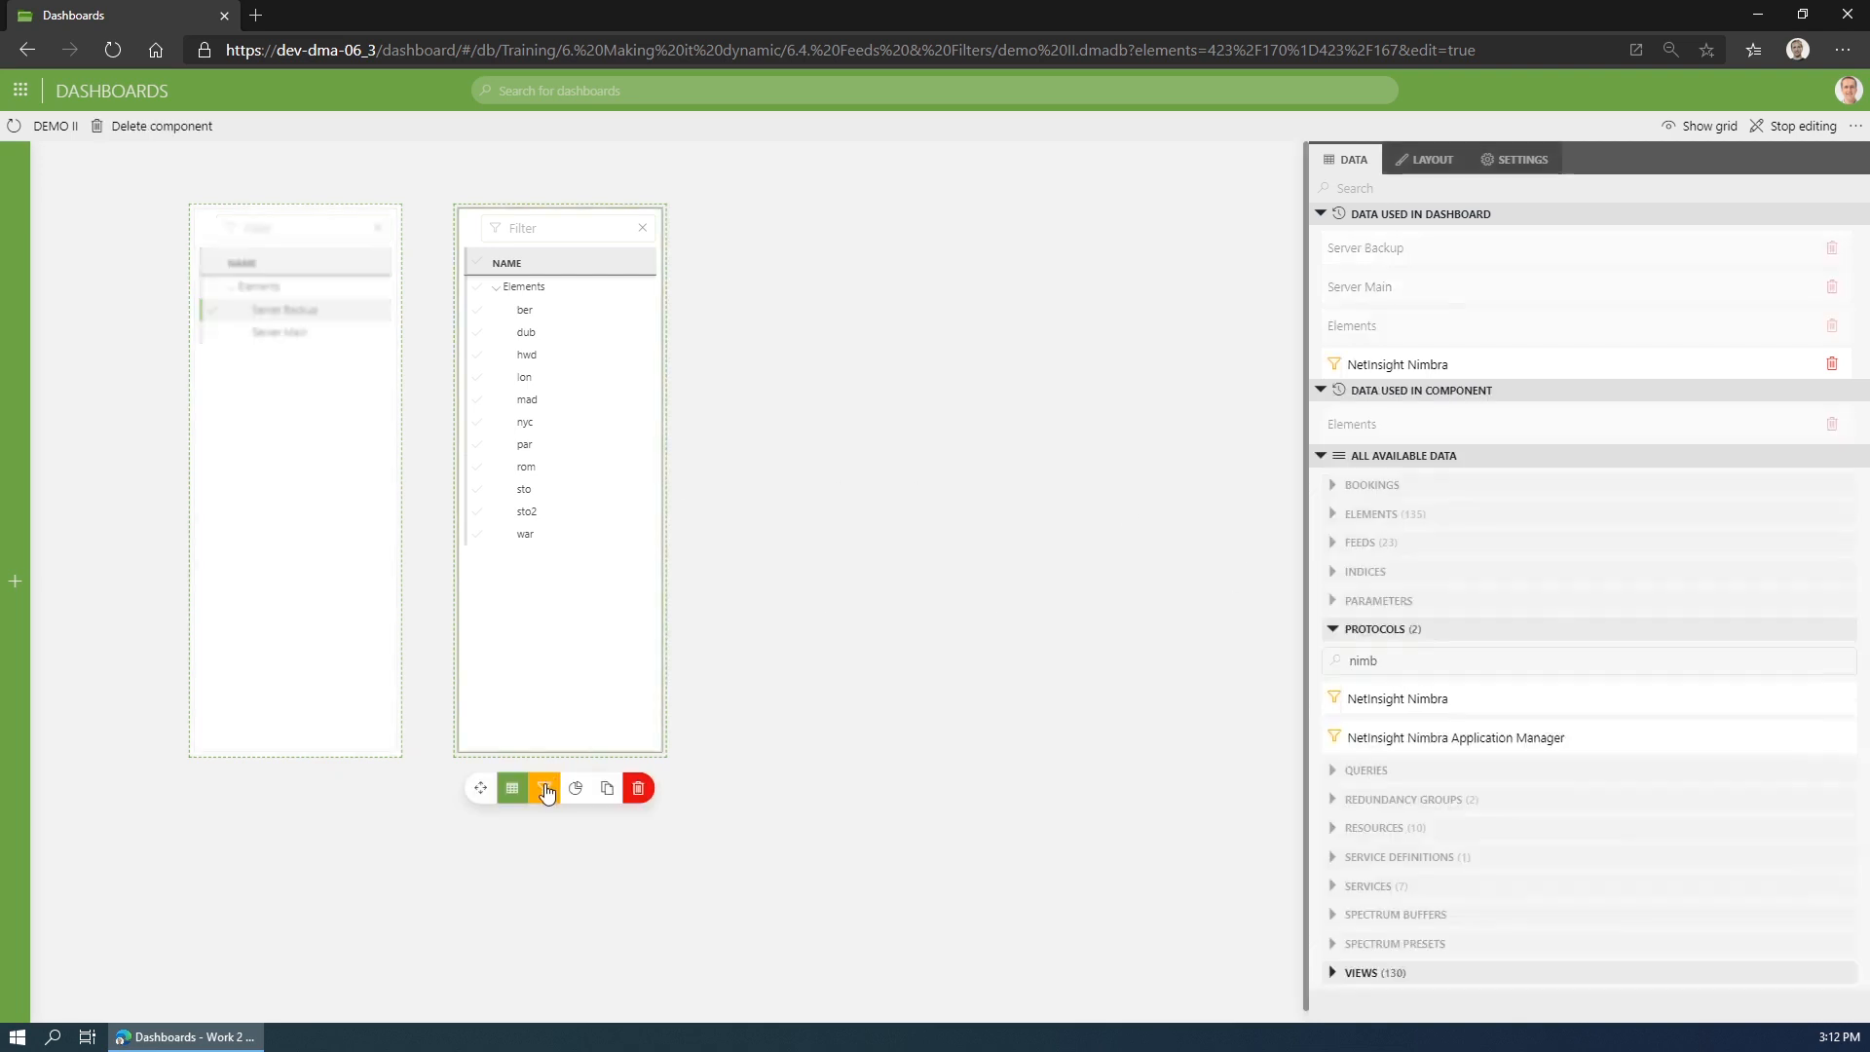
{"action": "left_click", "coordinate": [1334, 660]}
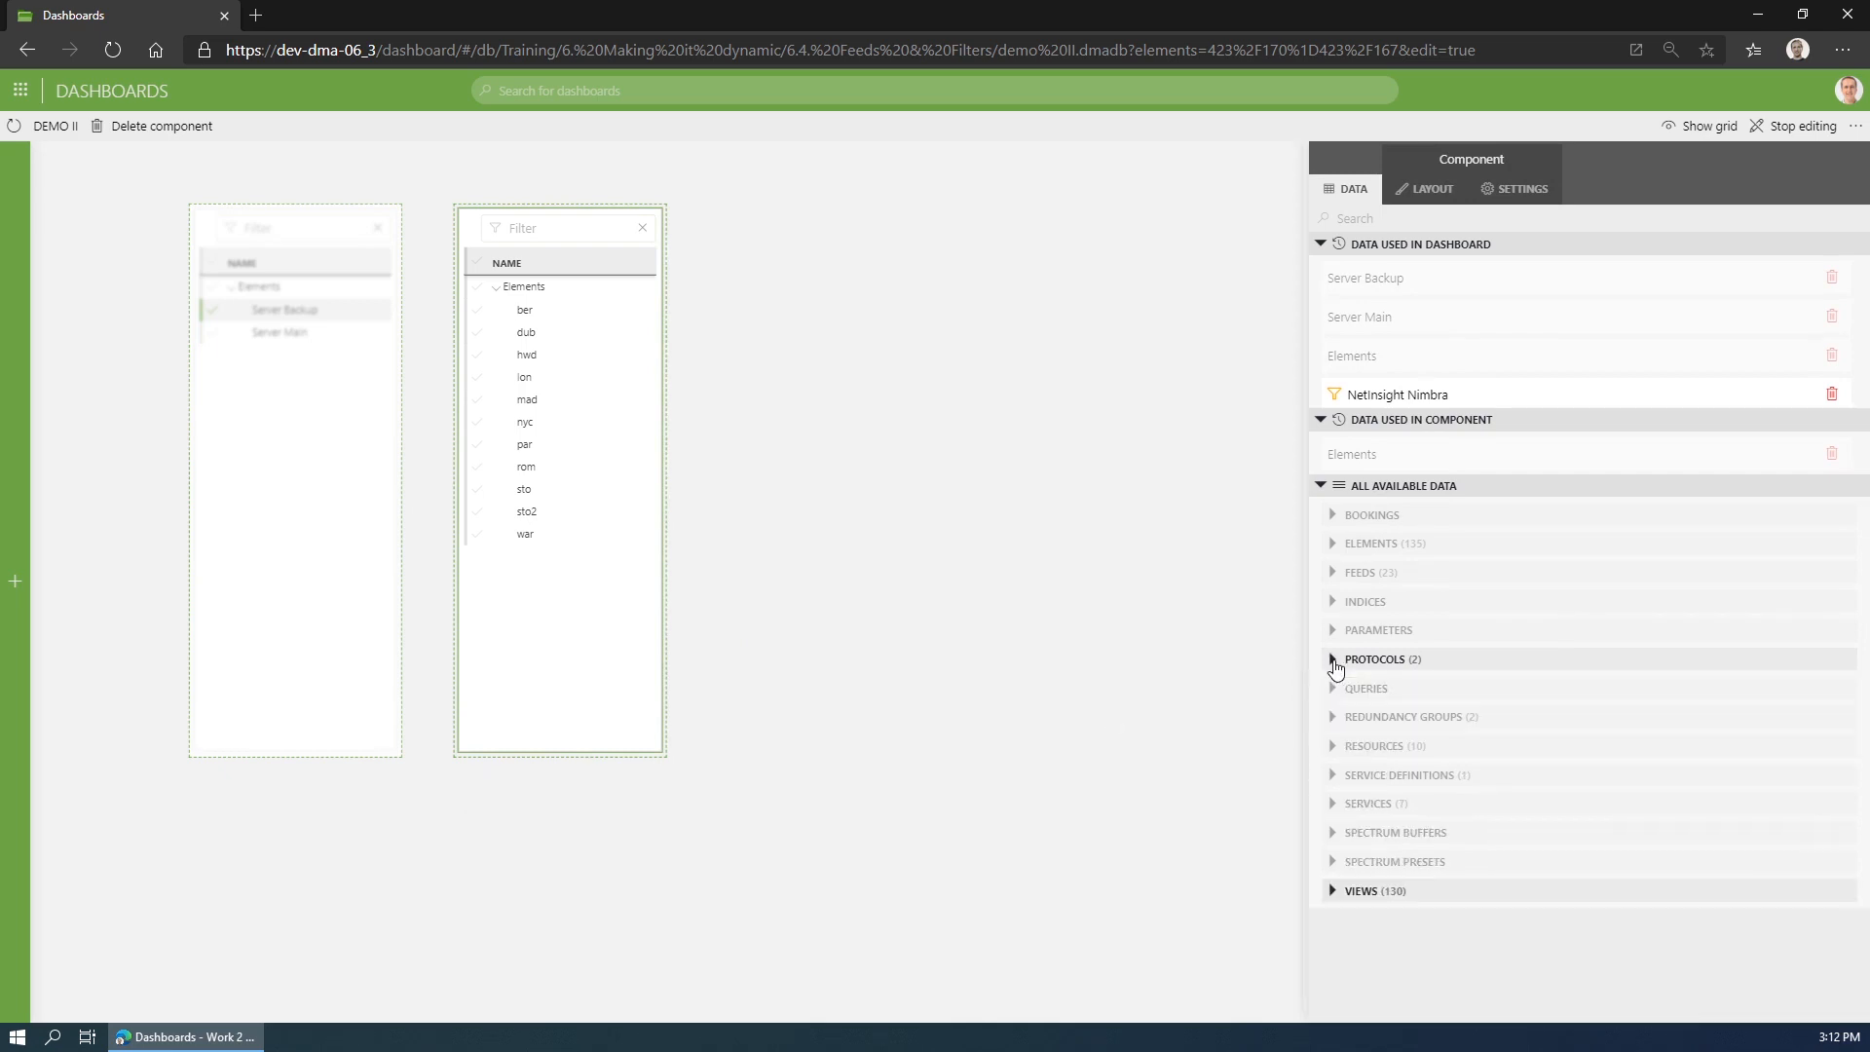
{"action": "left_click", "coordinate": [1332, 890]}
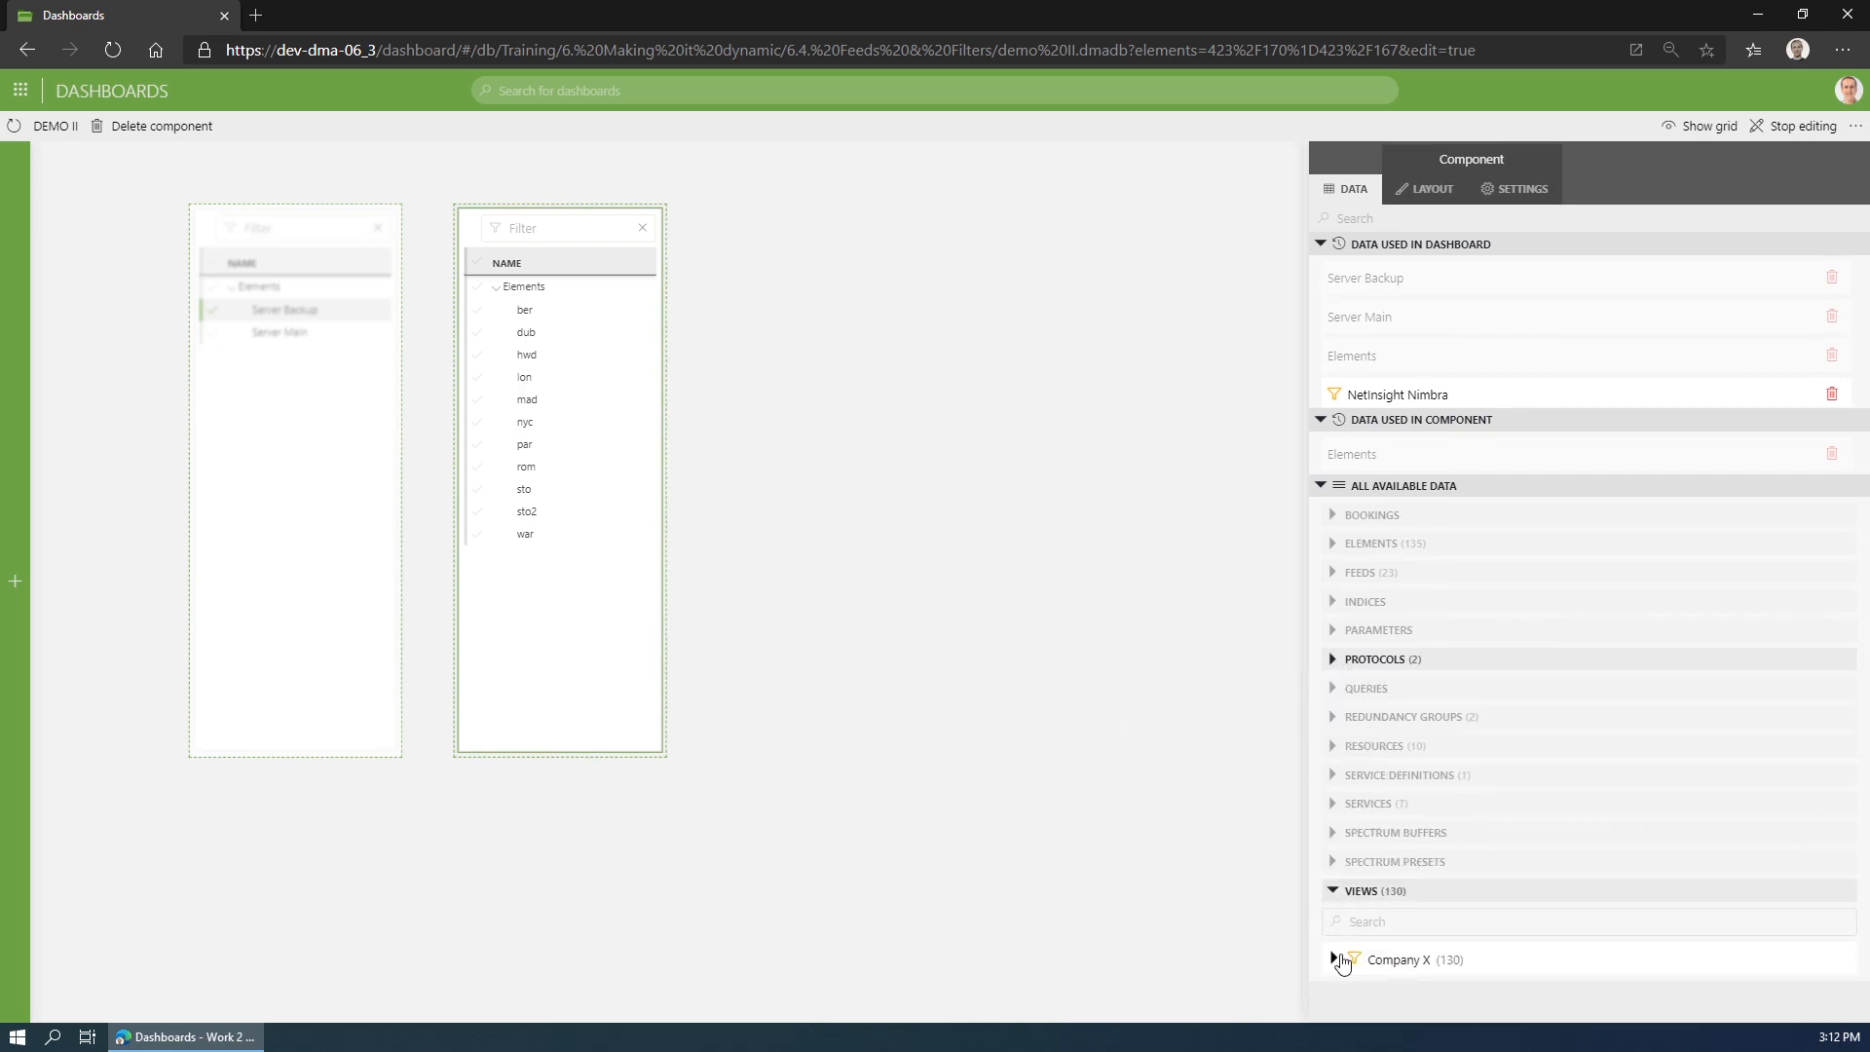
{"action": "left_click", "coordinate": [1333, 959]}
{"action": "left_click", "coordinate": [1349, 998]}
{"action": "scroll", "coordinate": [1358, 974], "scroll_direction": "down", "scroll_amount": 3}
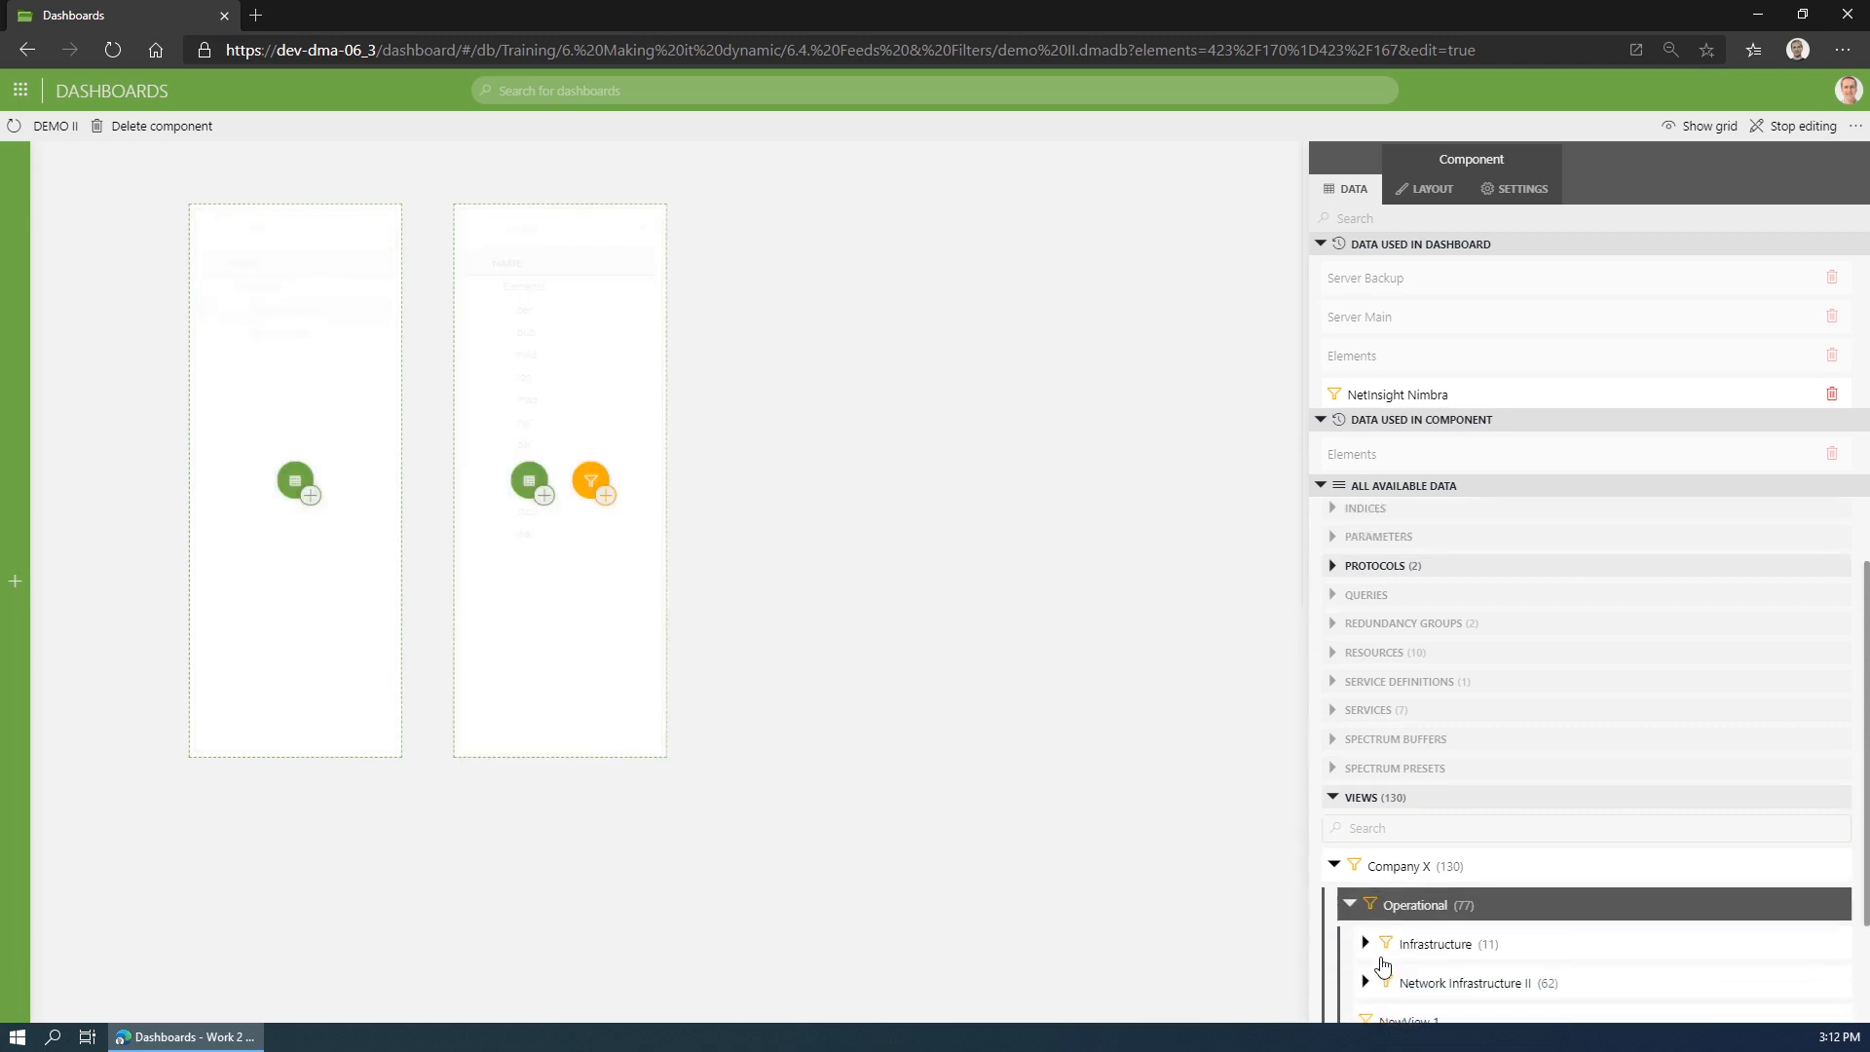
{"action": "left_click", "coordinate": [1365, 808]}
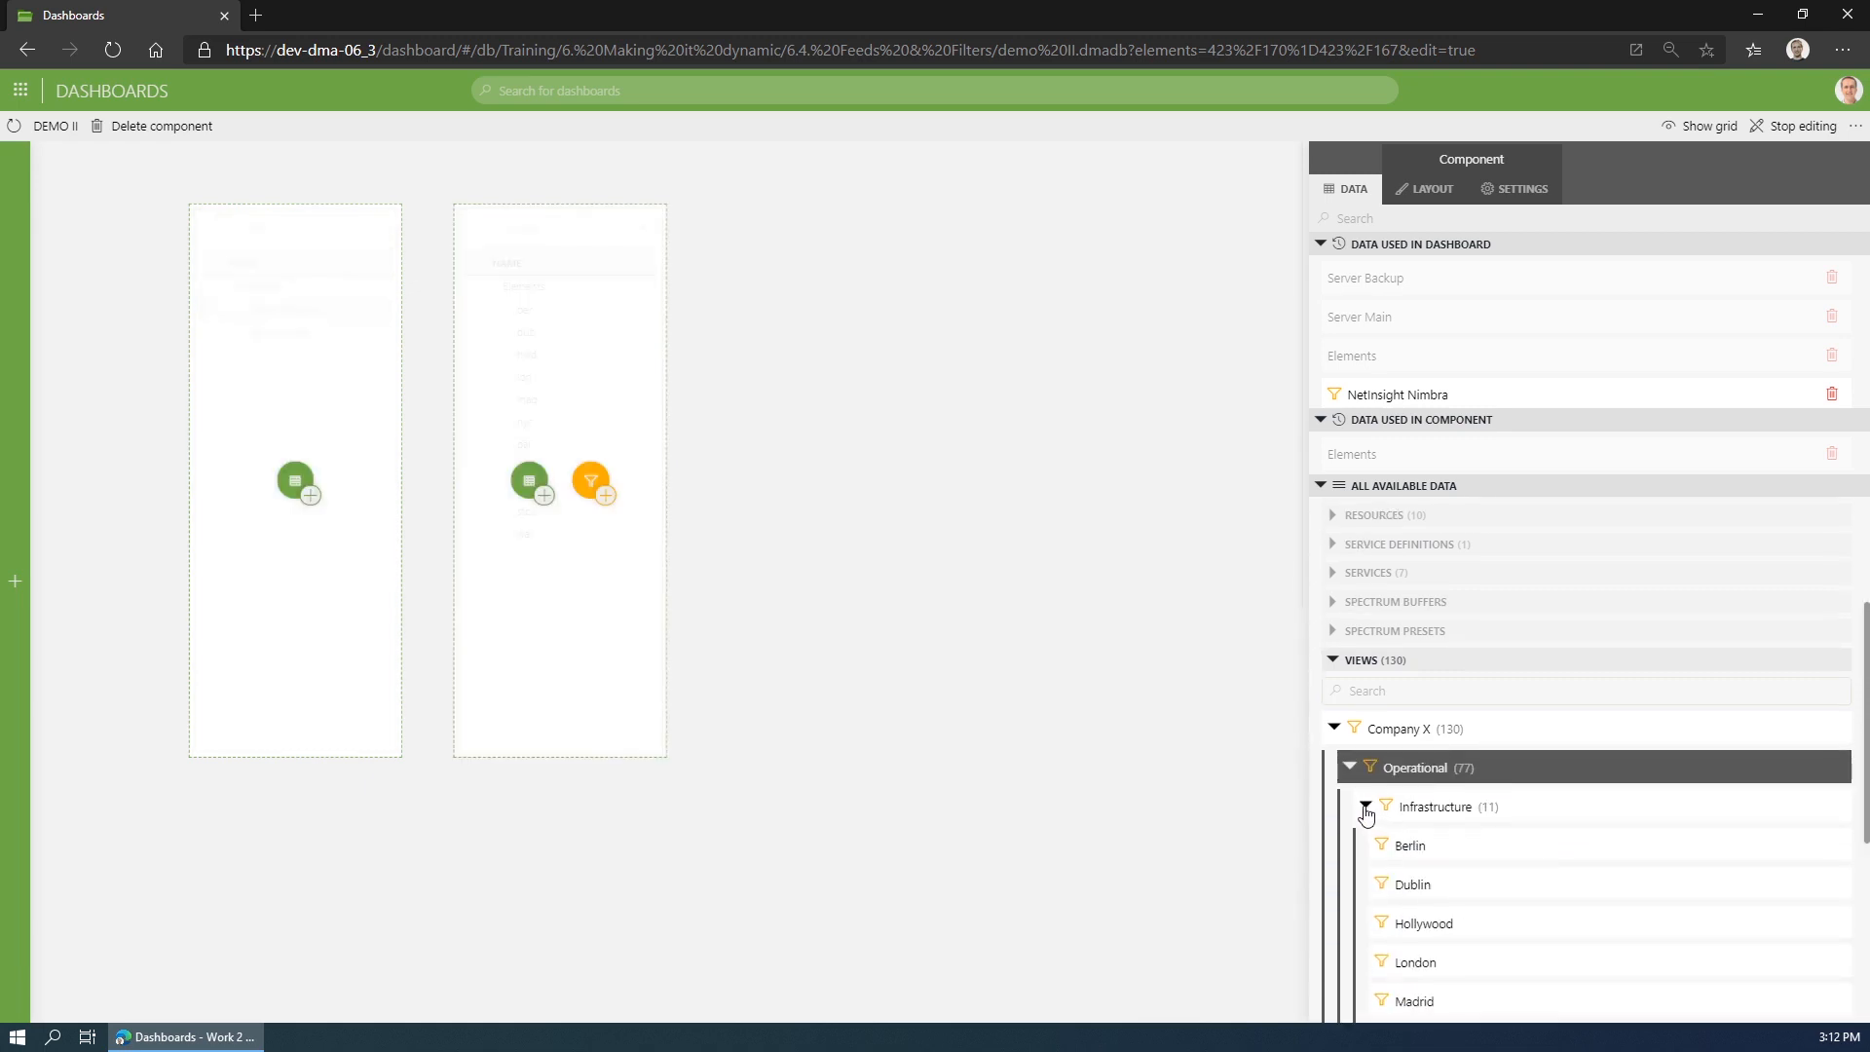
{"action": "left_click", "coordinate": [1444, 850]}
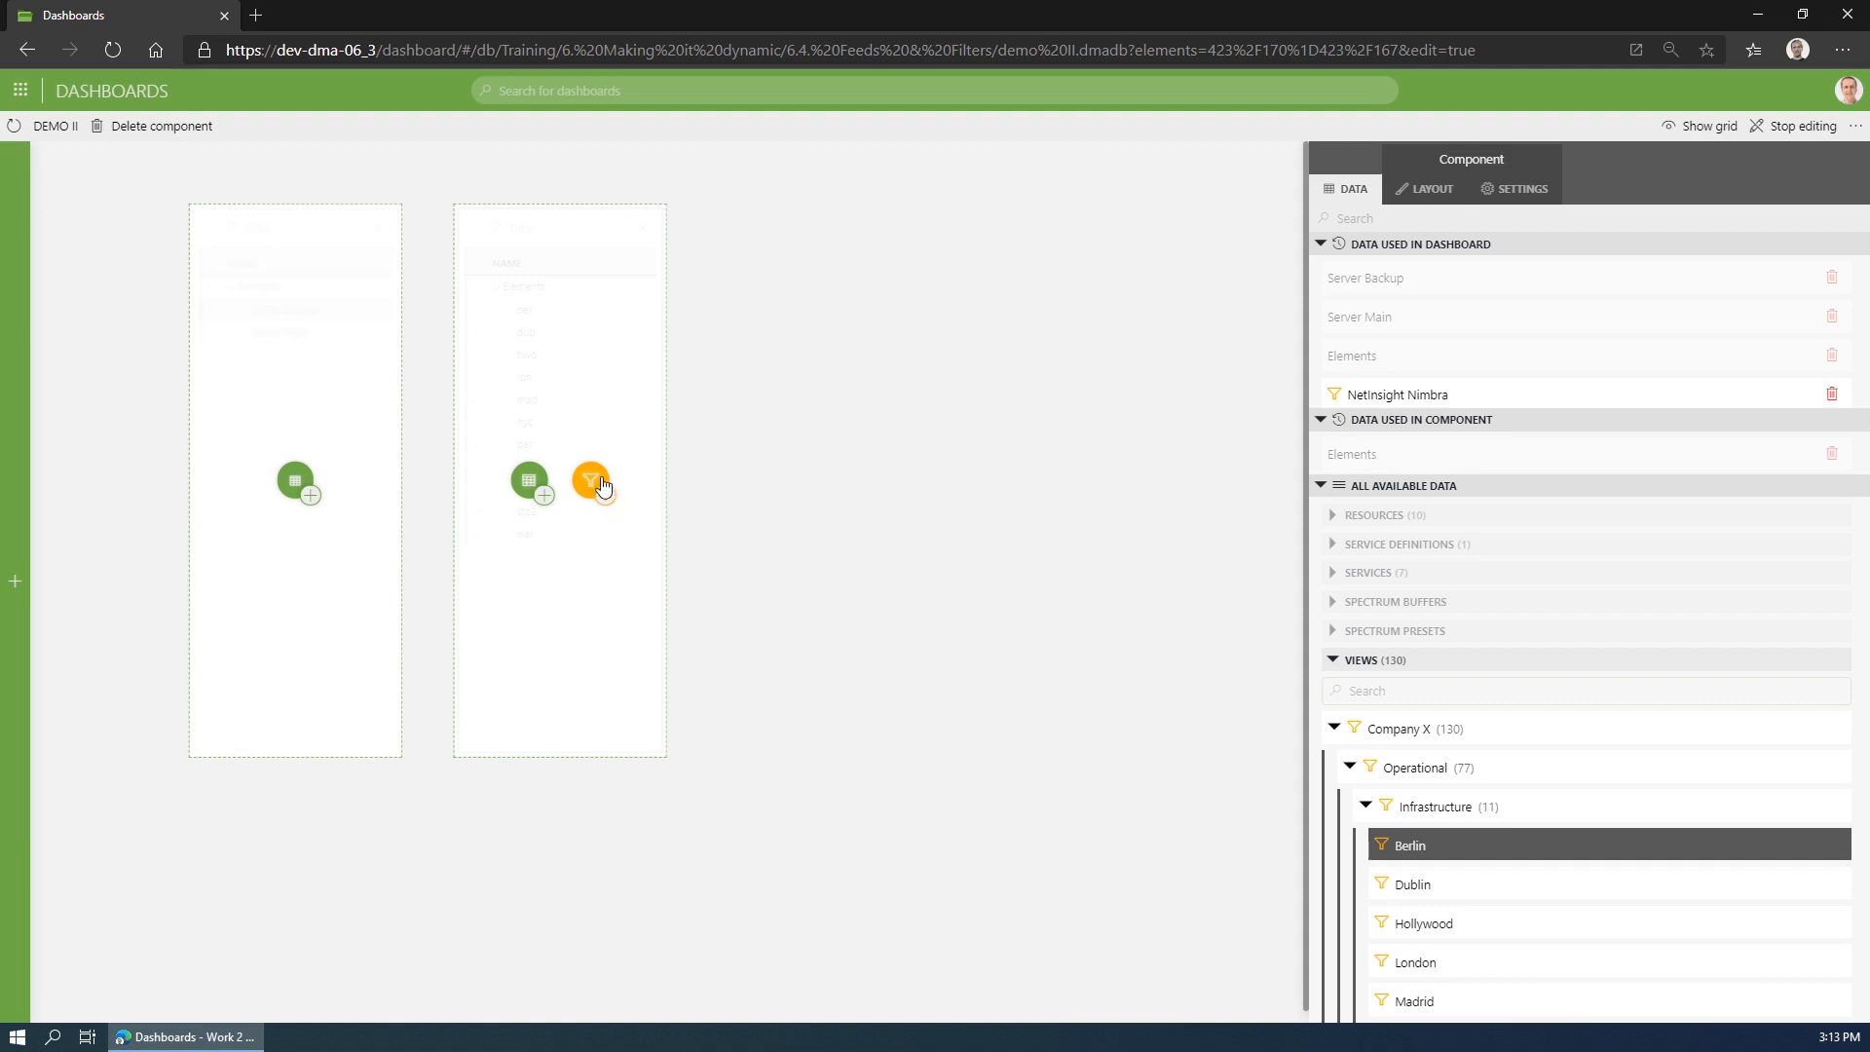
{"action": "left_click", "coordinate": [592, 483]}
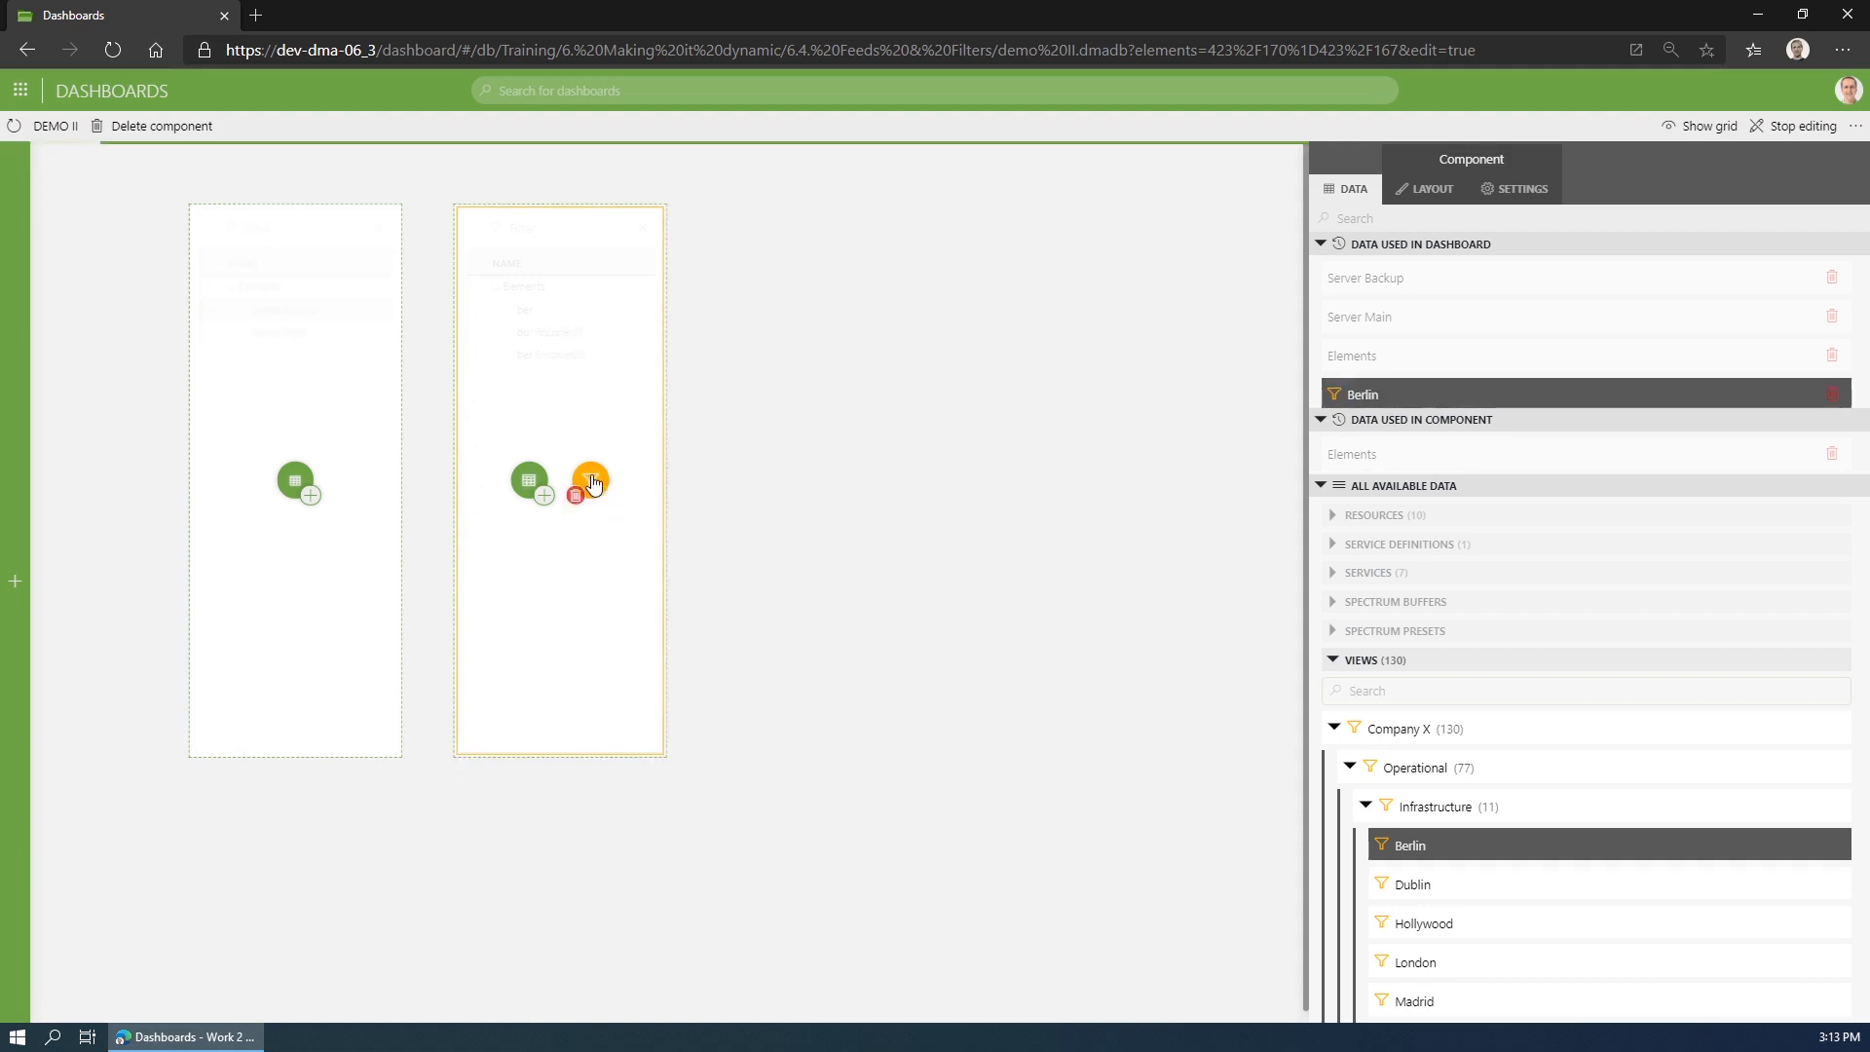
{"action": "left_click", "coordinate": [806, 531]}
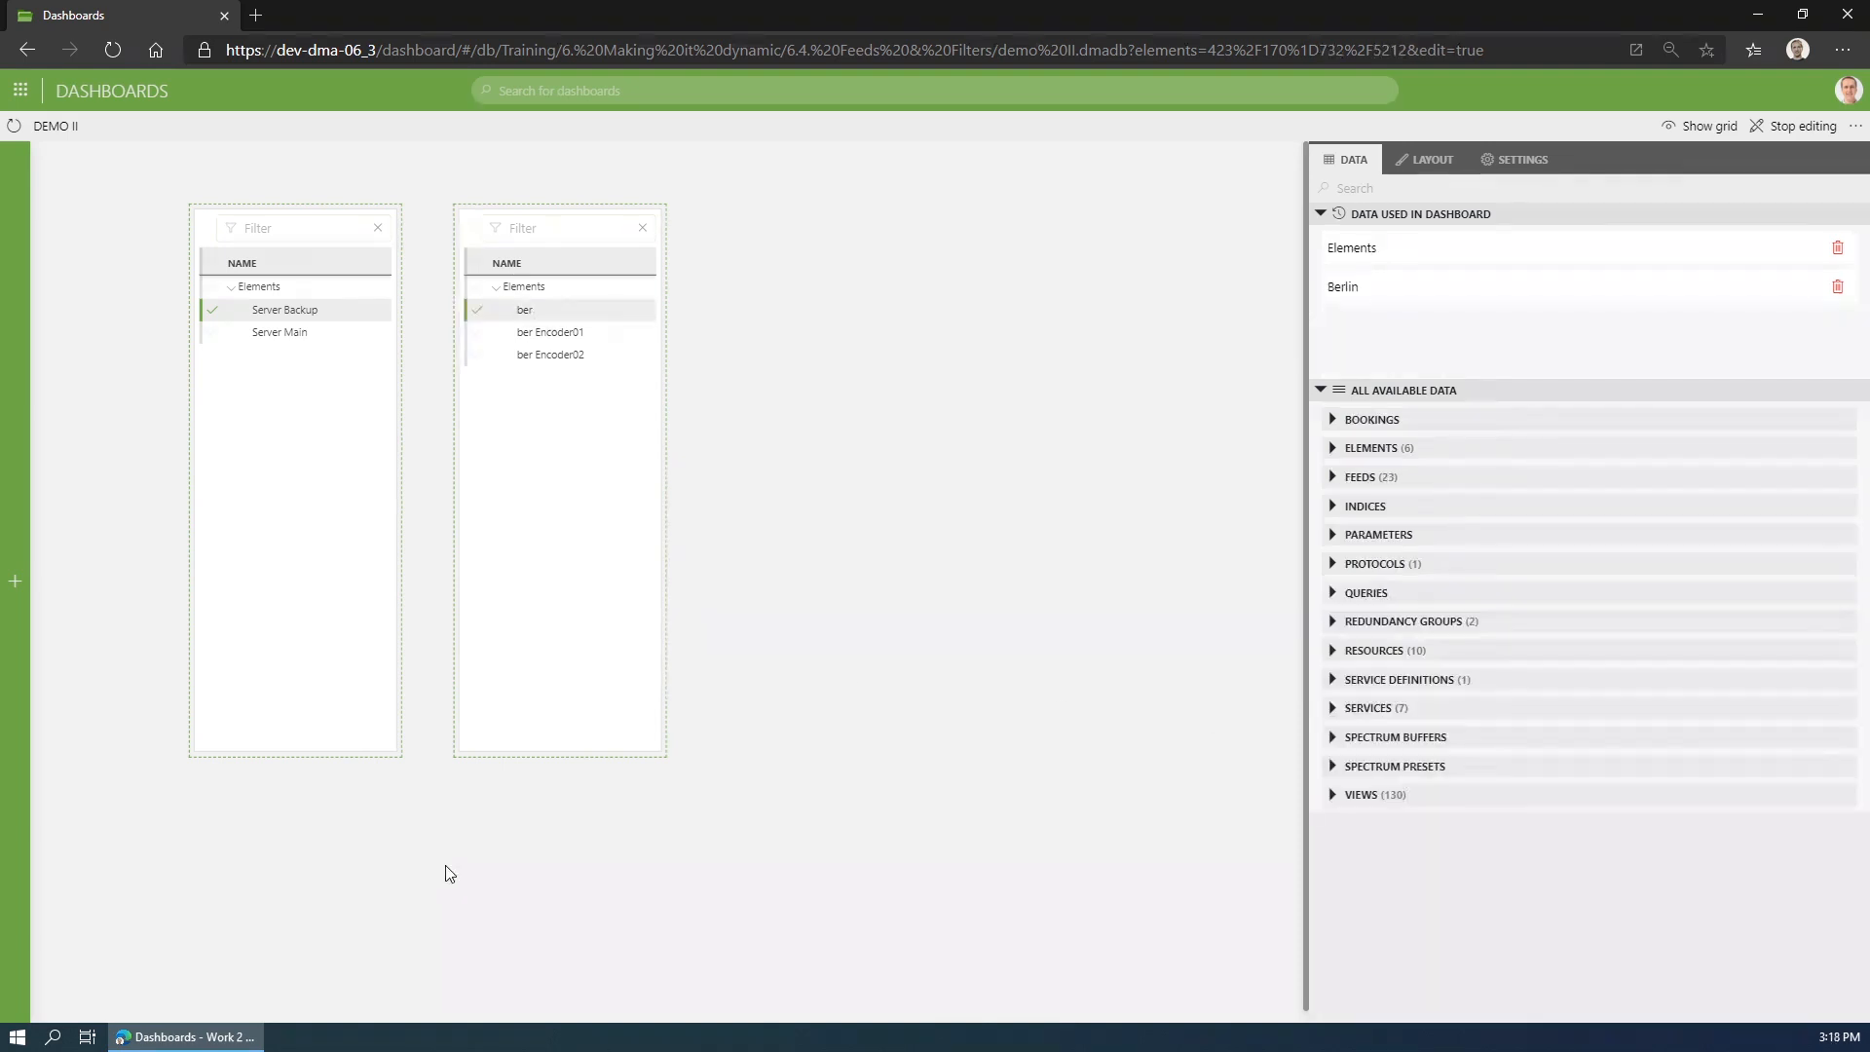
Add a third list feed beside the second at the same height and assign all Parameters as its data.
{"action": "mouse_move", "coordinate": [20, 623]}
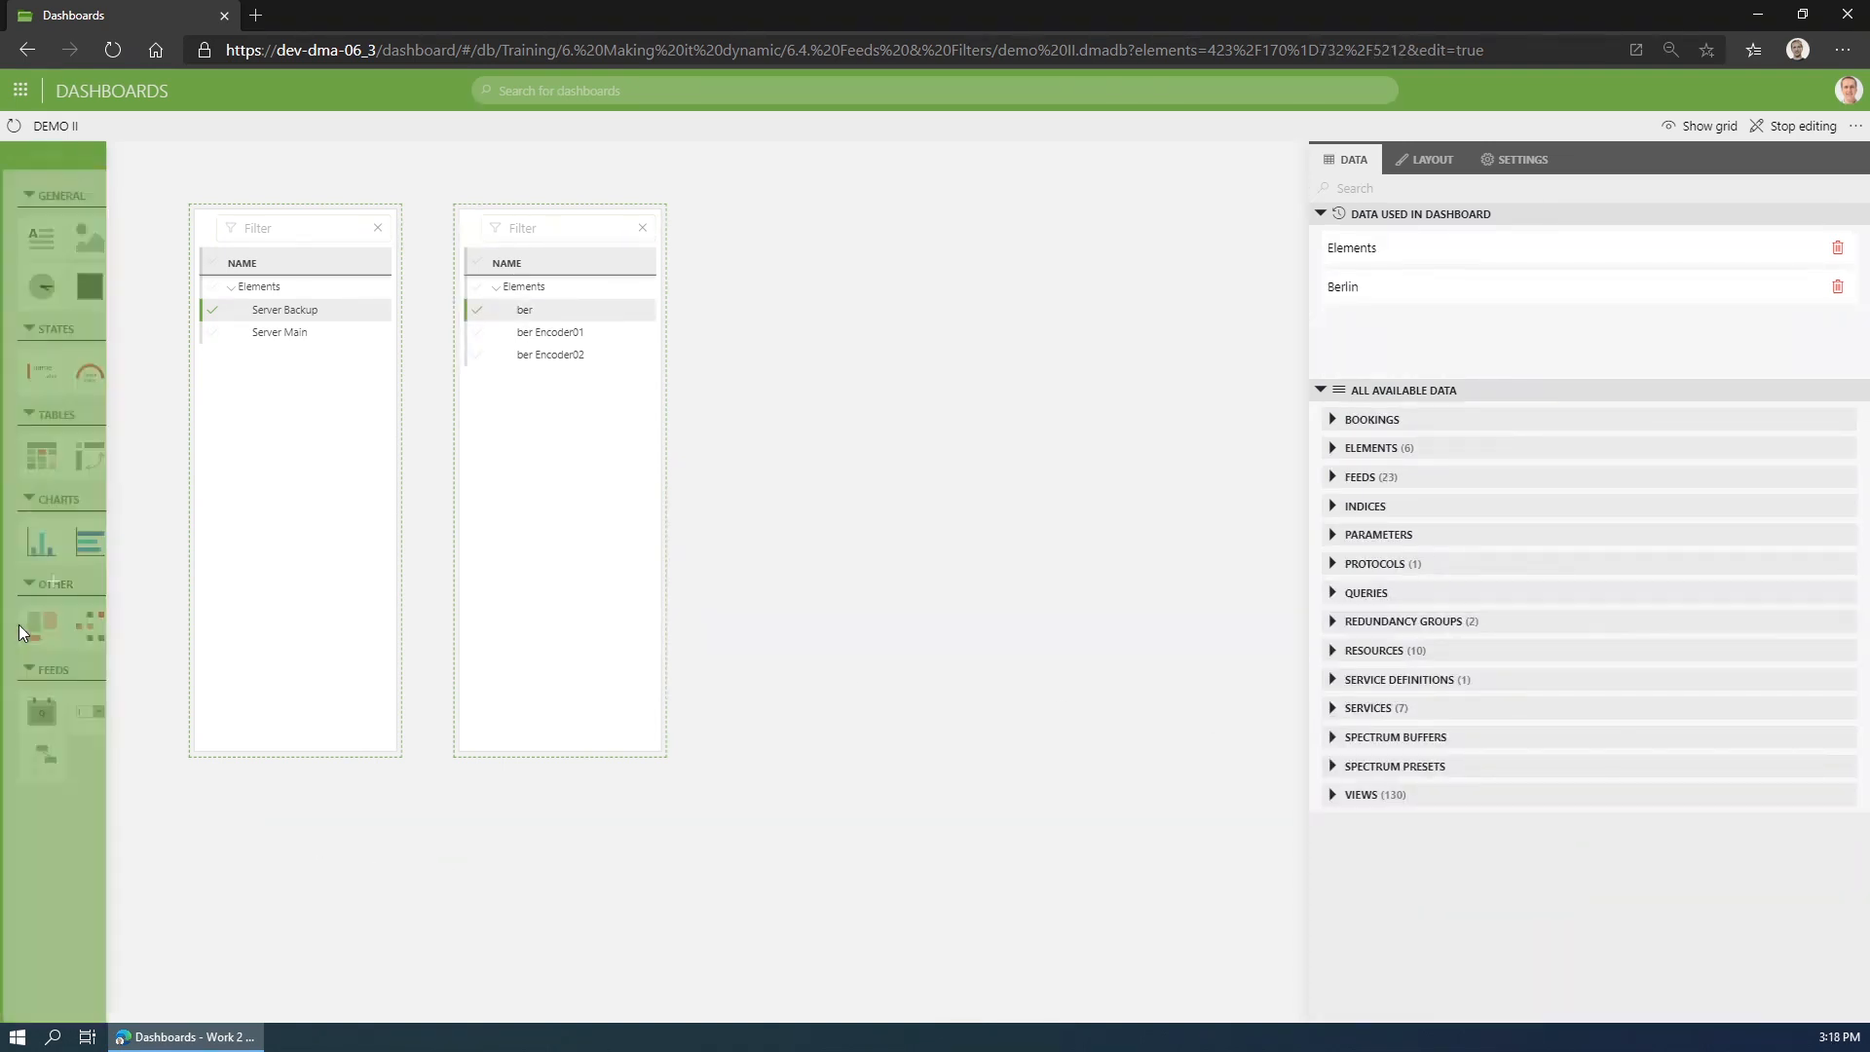
{"action": "left_click_drag", "start_coordinate": [139, 711], "coordinate": [720, 187]}
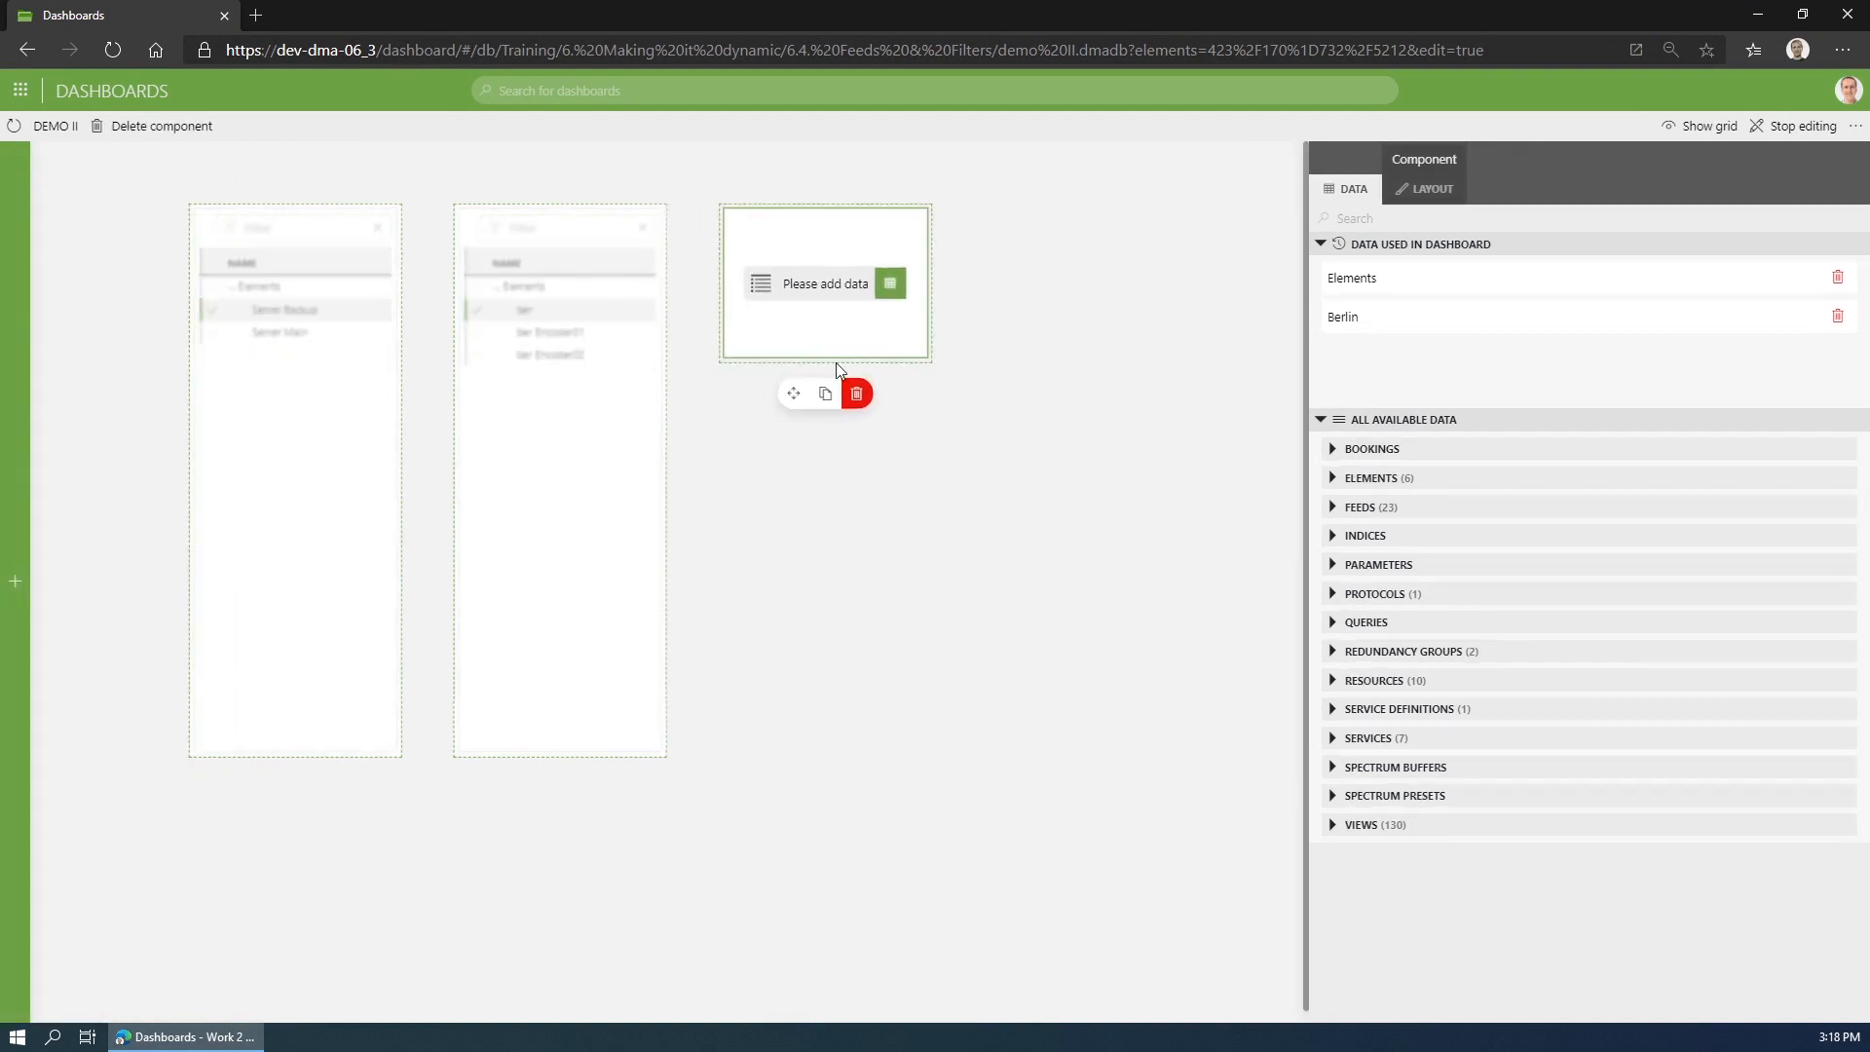
{"action": "left_click_drag", "start_coordinate": [838, 358], "coordinate": [845, 753]}
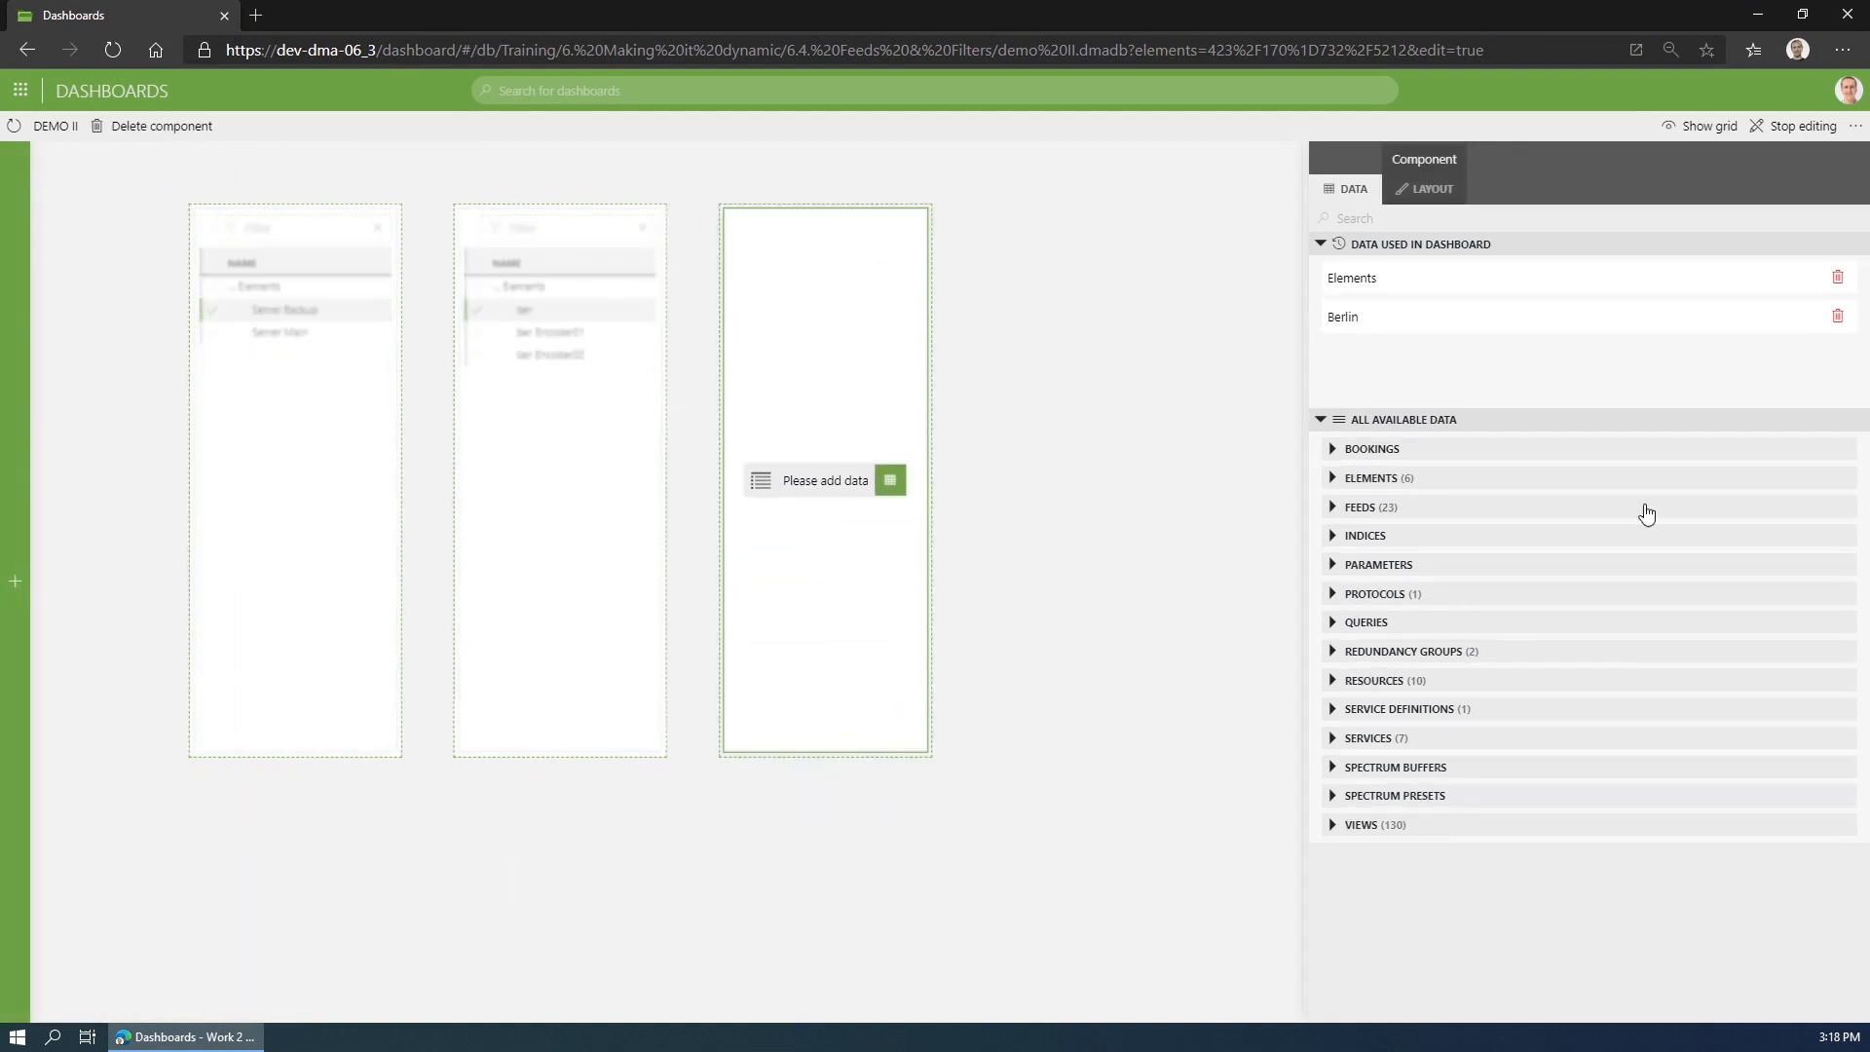
{"action": "left_click_drag", "start_coordinate": [1487, 569], "coordinate": [819, 495]}
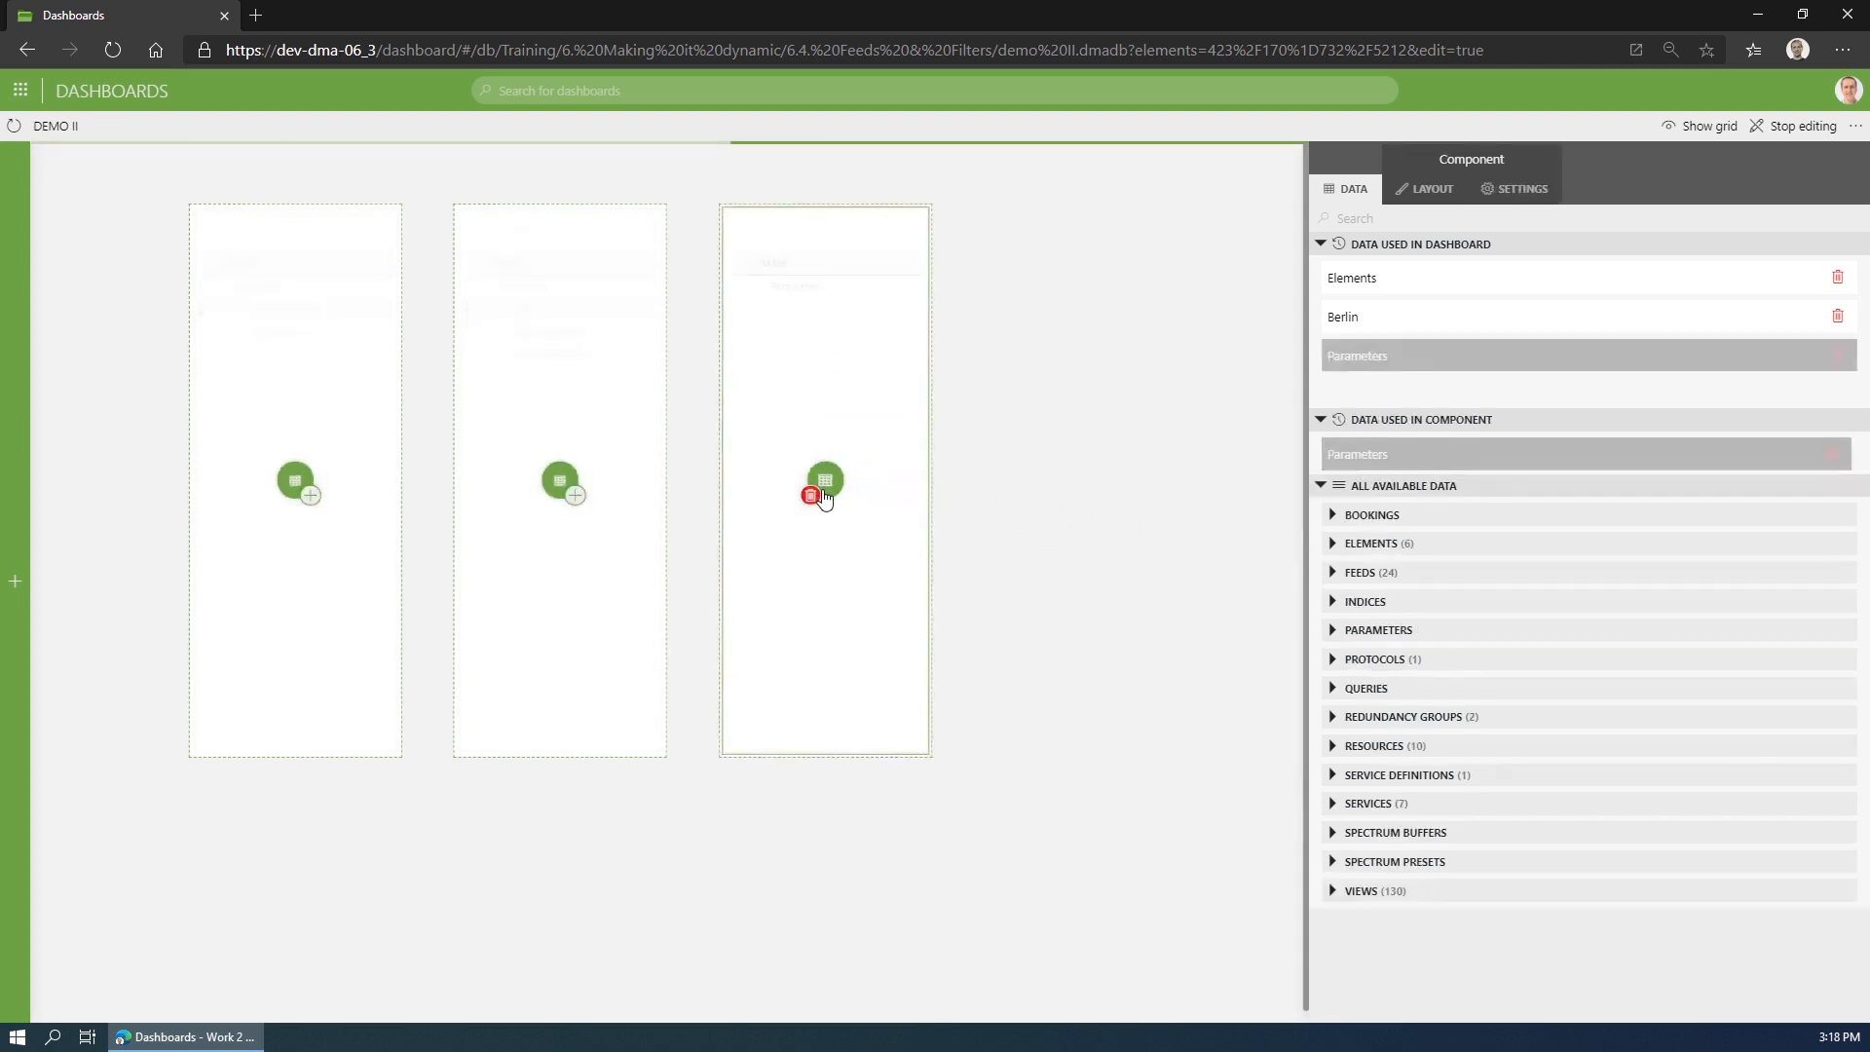
{"action": "left_click", "coordinate": [1108, 670]}
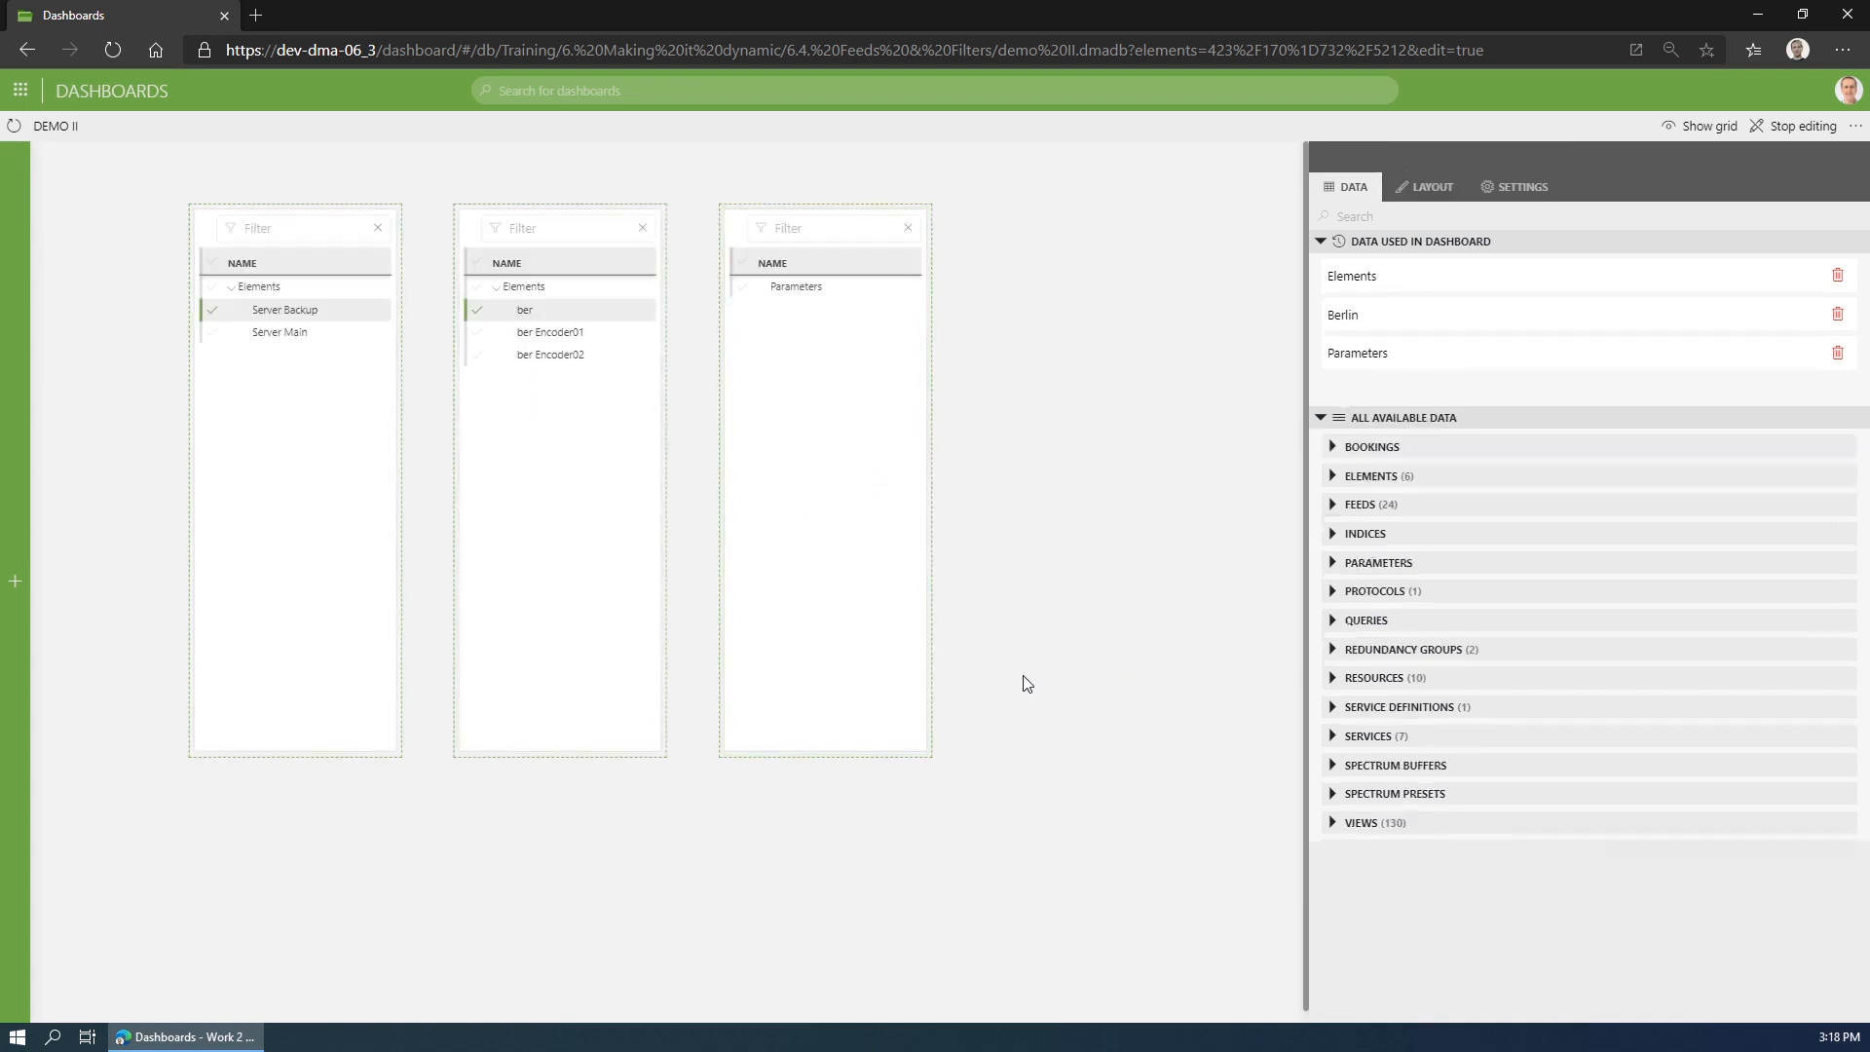
Filter the parameters list by the Microsoft Platform protocol, searching the protocols for "micro".
{"action": "mouse_move", "coordinate": [841, 697]}
{"action": "left_click", "coordinate": [809, 790]}
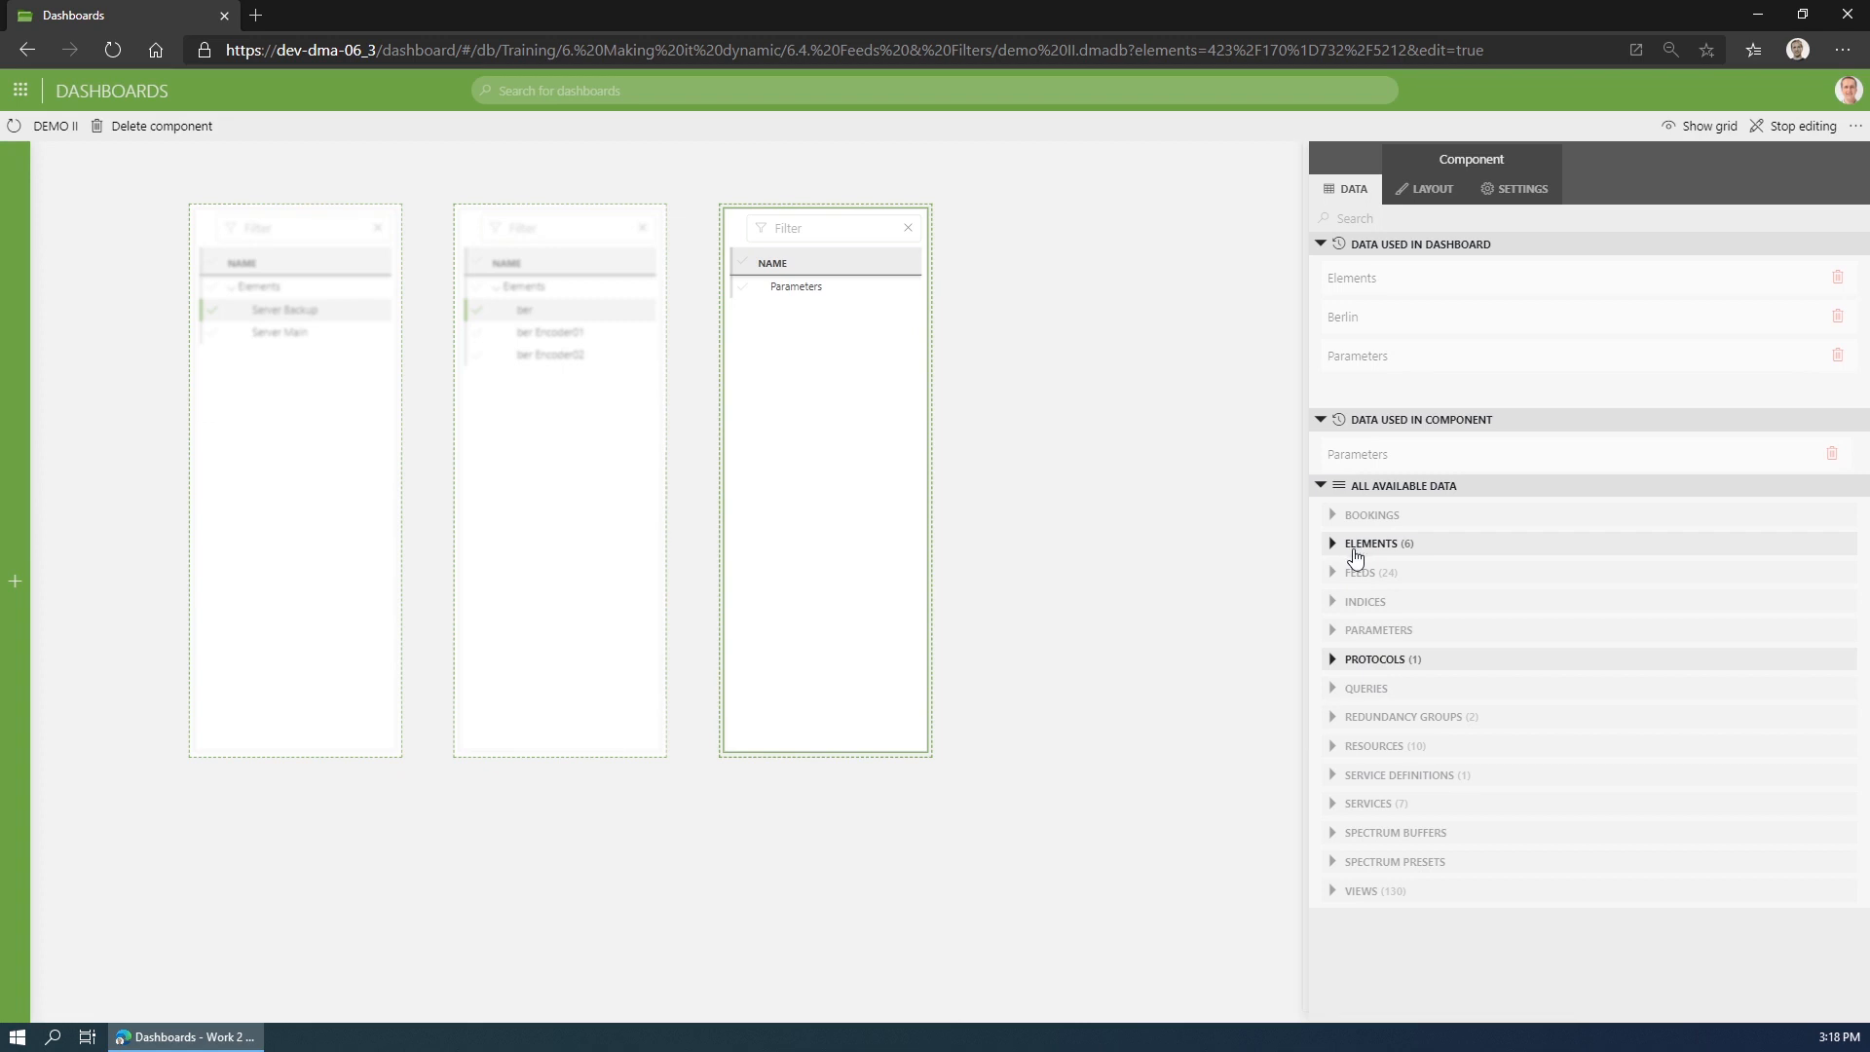
{"action": "left_click", "coordinate": [1332, 661]}
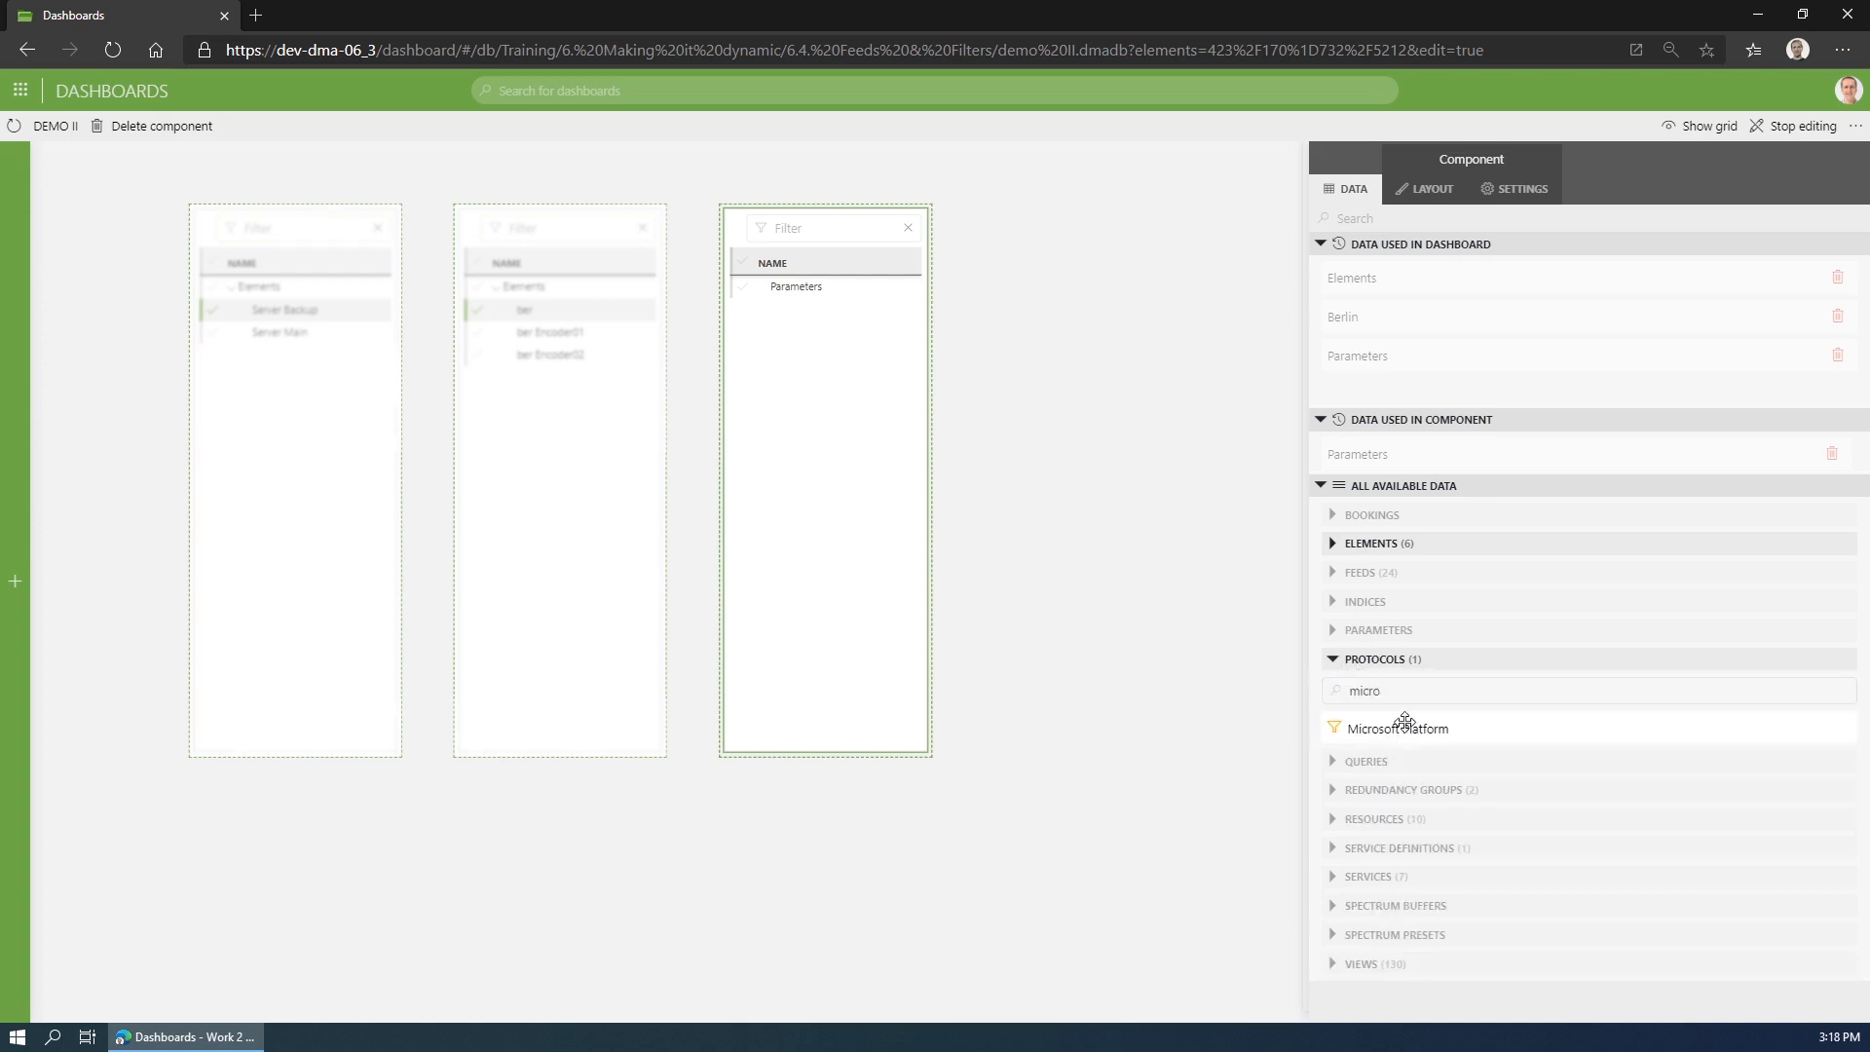
{"action": "left_click_drag", "start_coordinate": [1406, 732], "coordinate": [857, 489]}
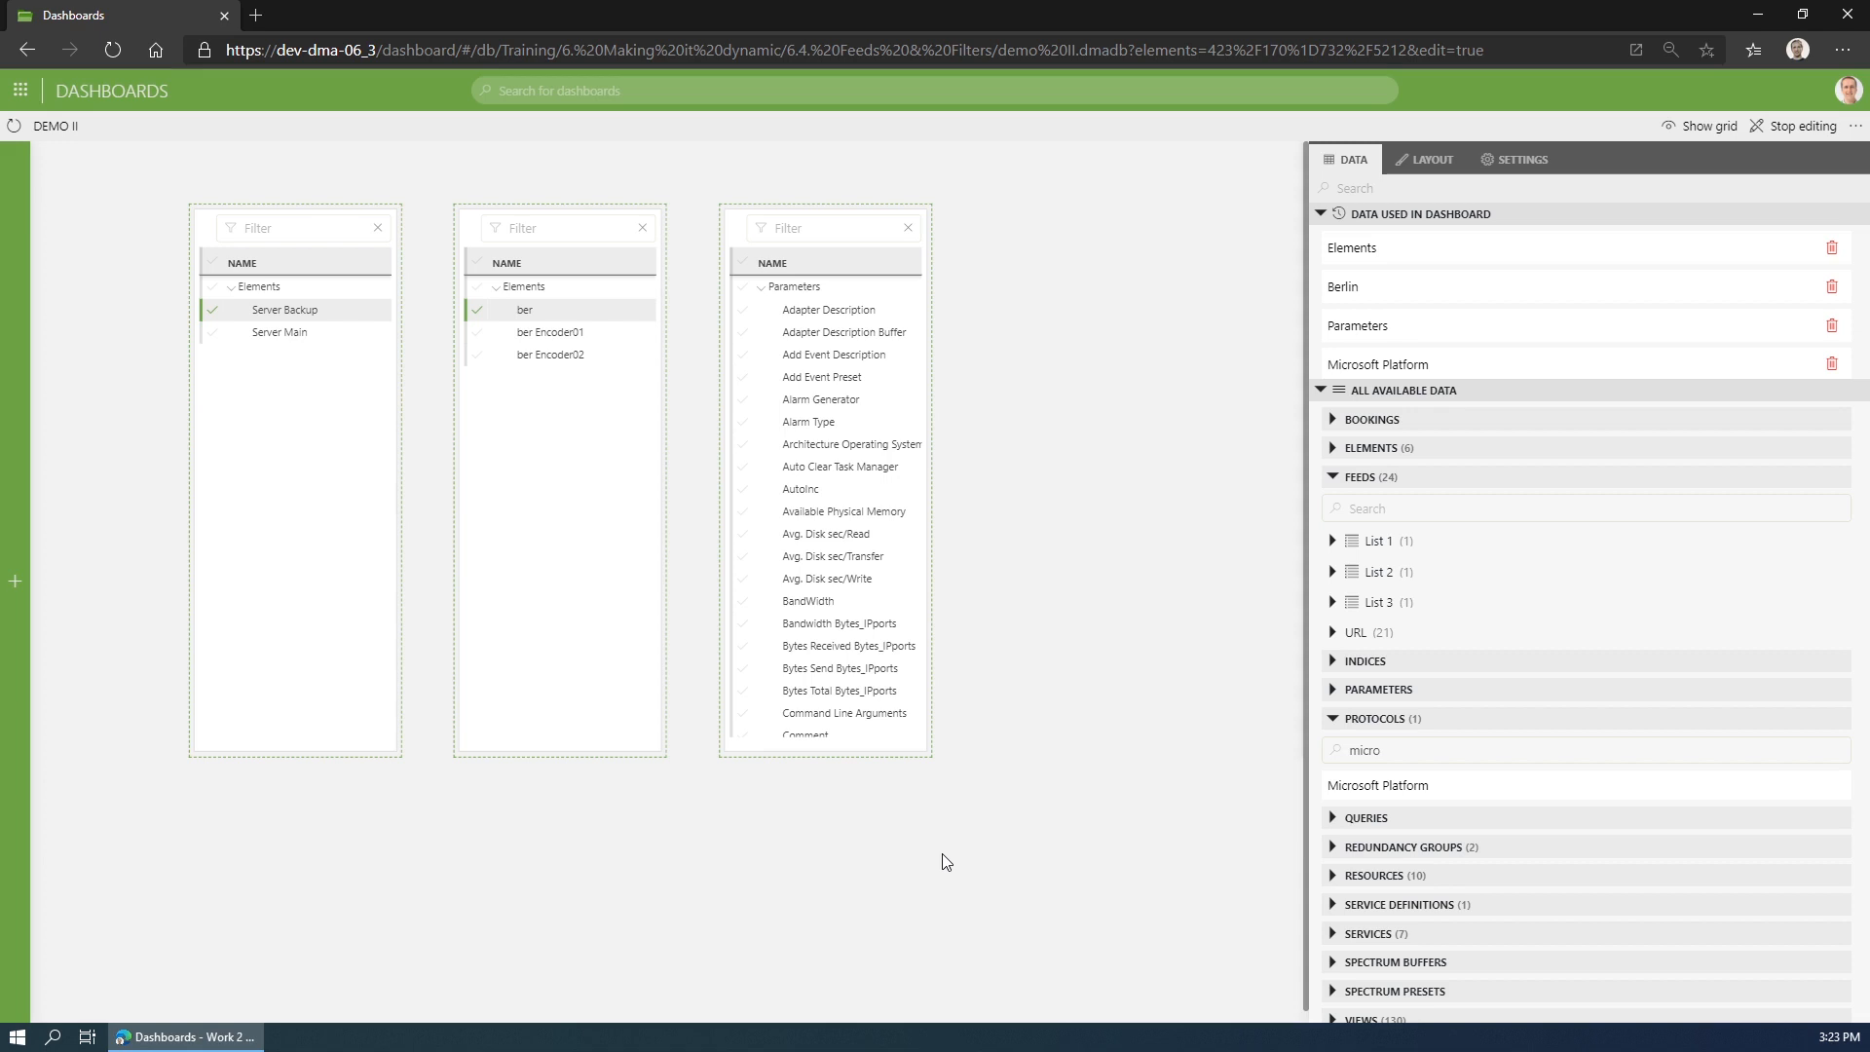
Start a fourth column with a state component at its lower end and a drop-down feed at its upper end.
{"action": "mouse_move", "coordinate": [24, 380]}
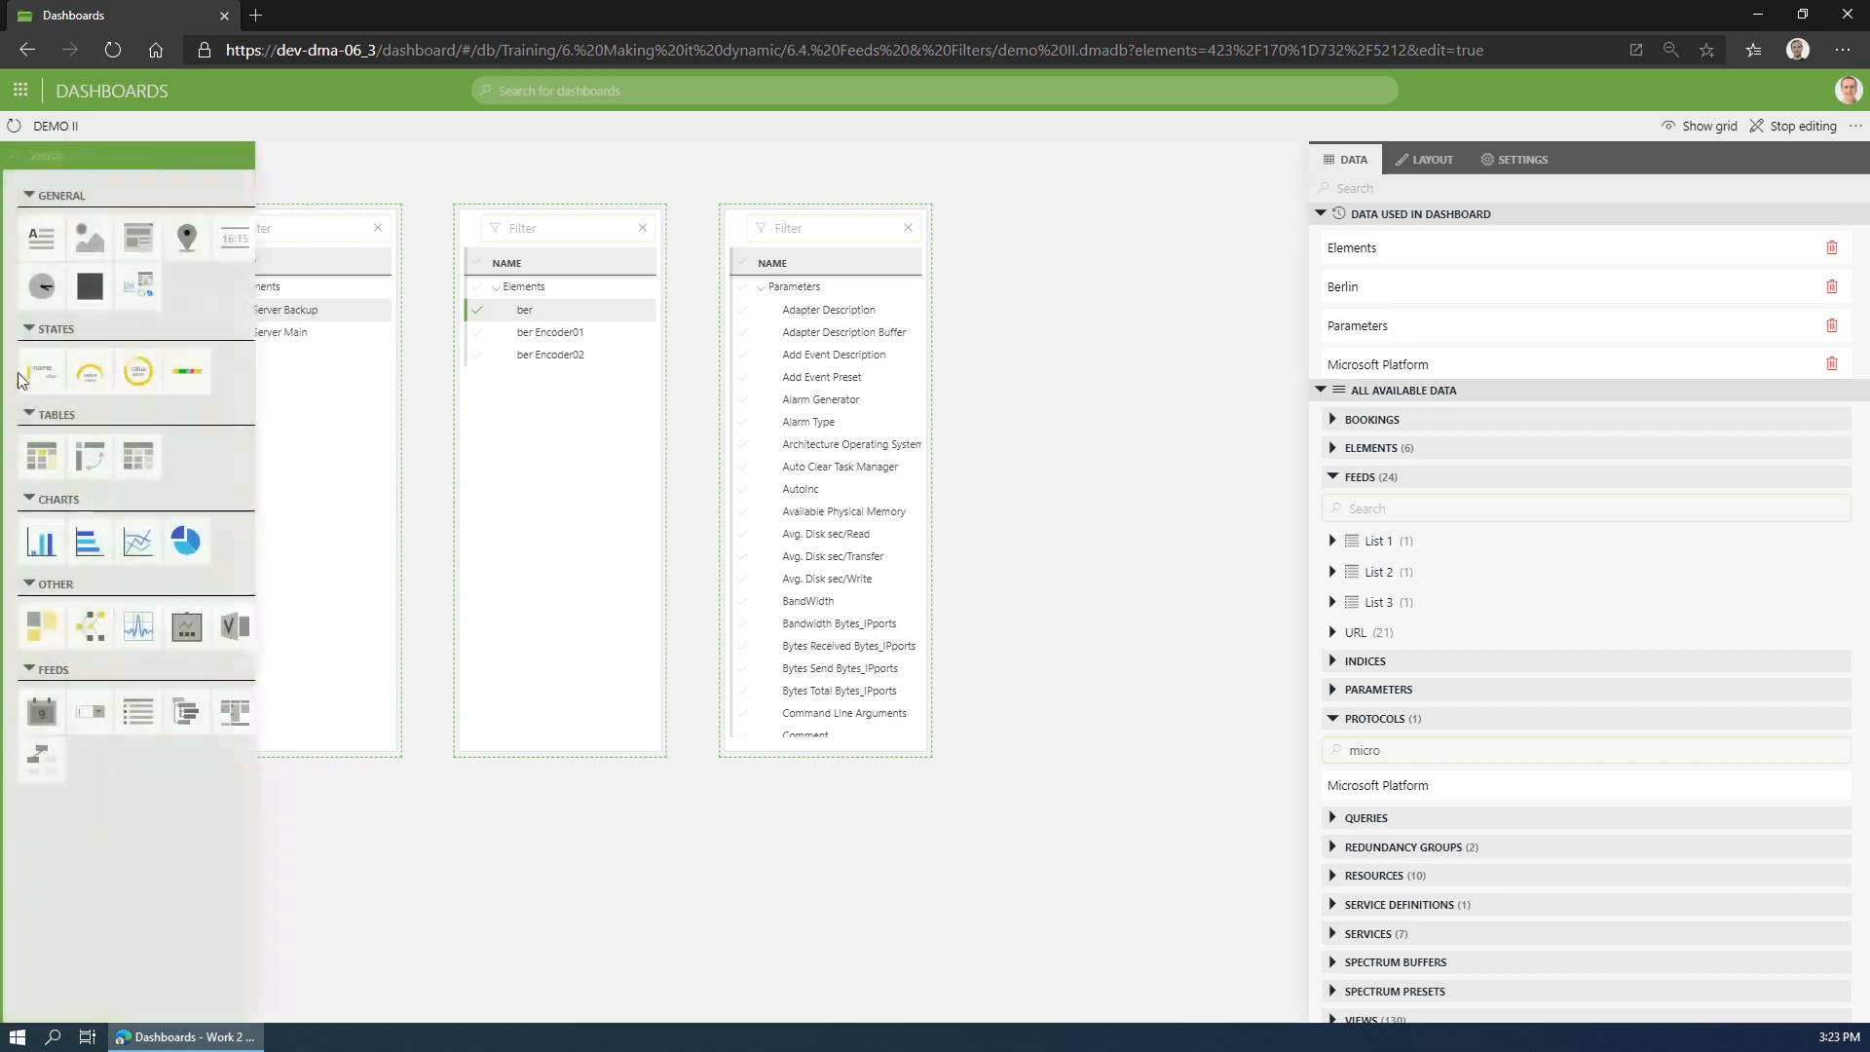
{"action": "left_click_drag", "start_coordinate": [43, 369], "coordinate": [1032, 684]}
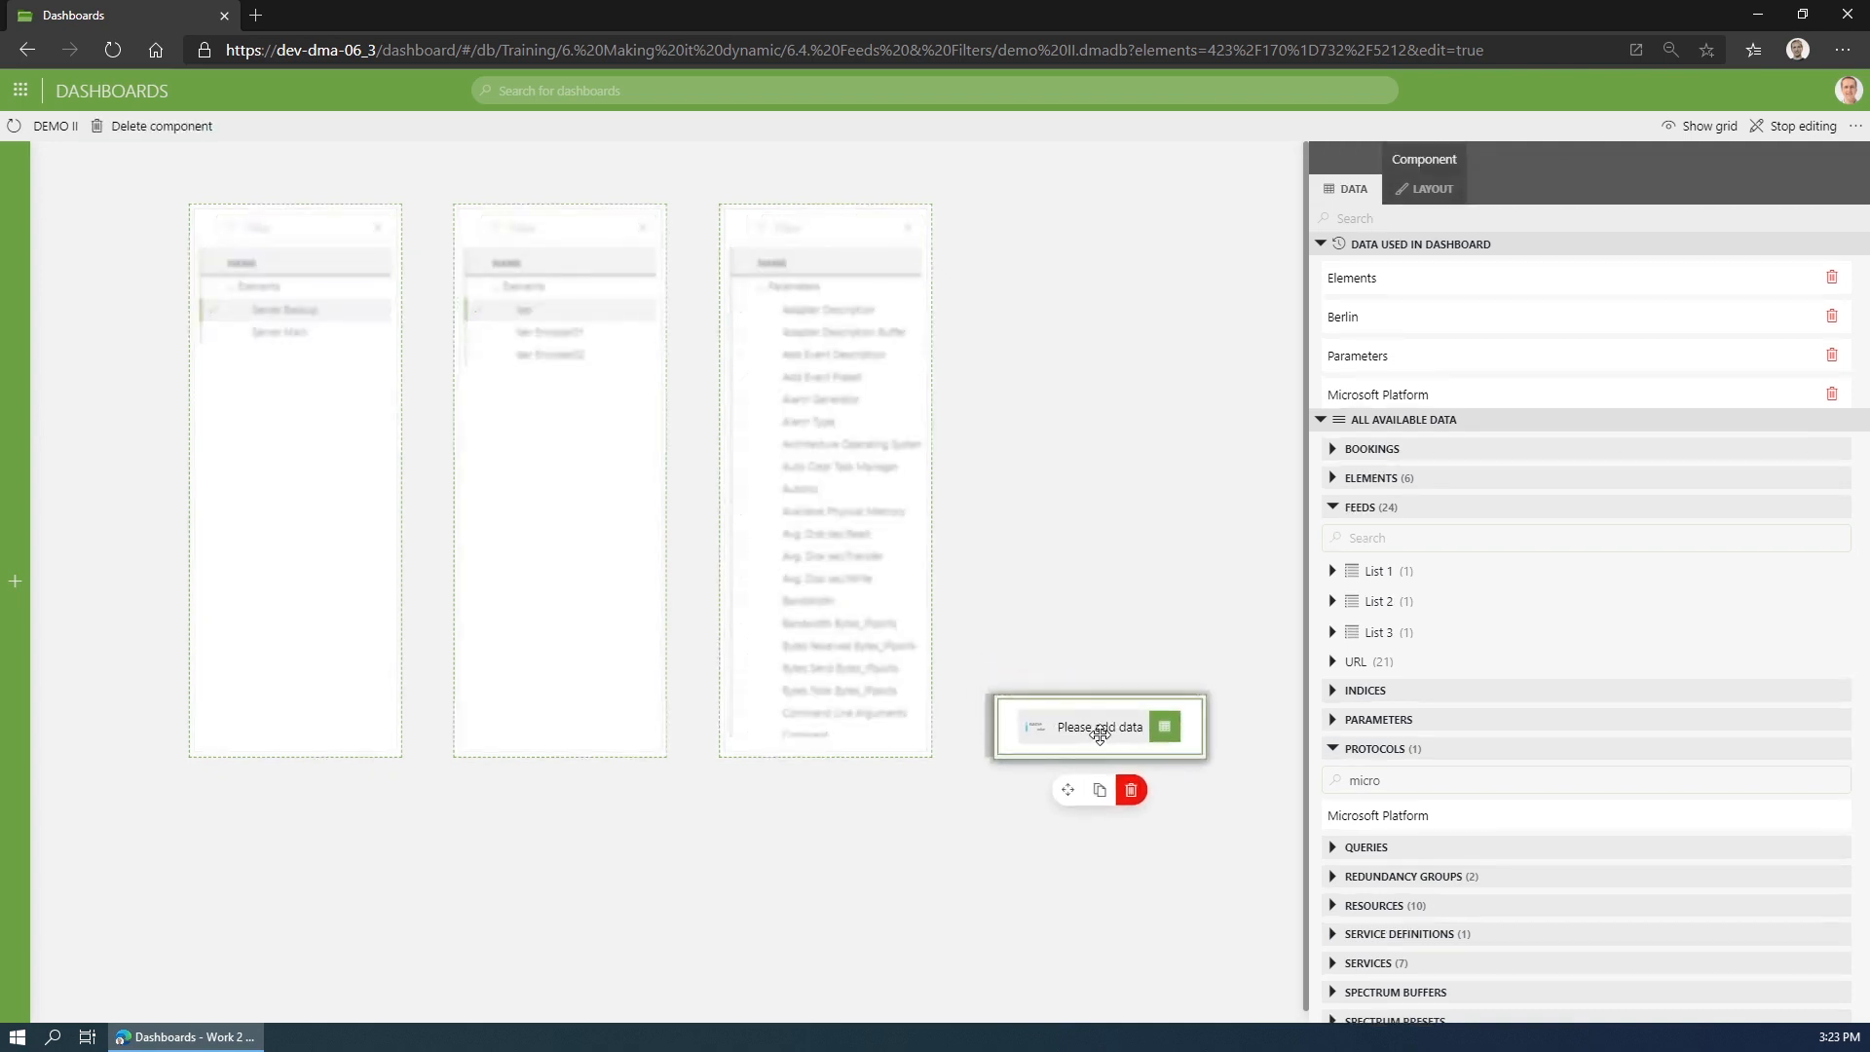
{"action": "mouse_move", "coordinate": [20, 689]}
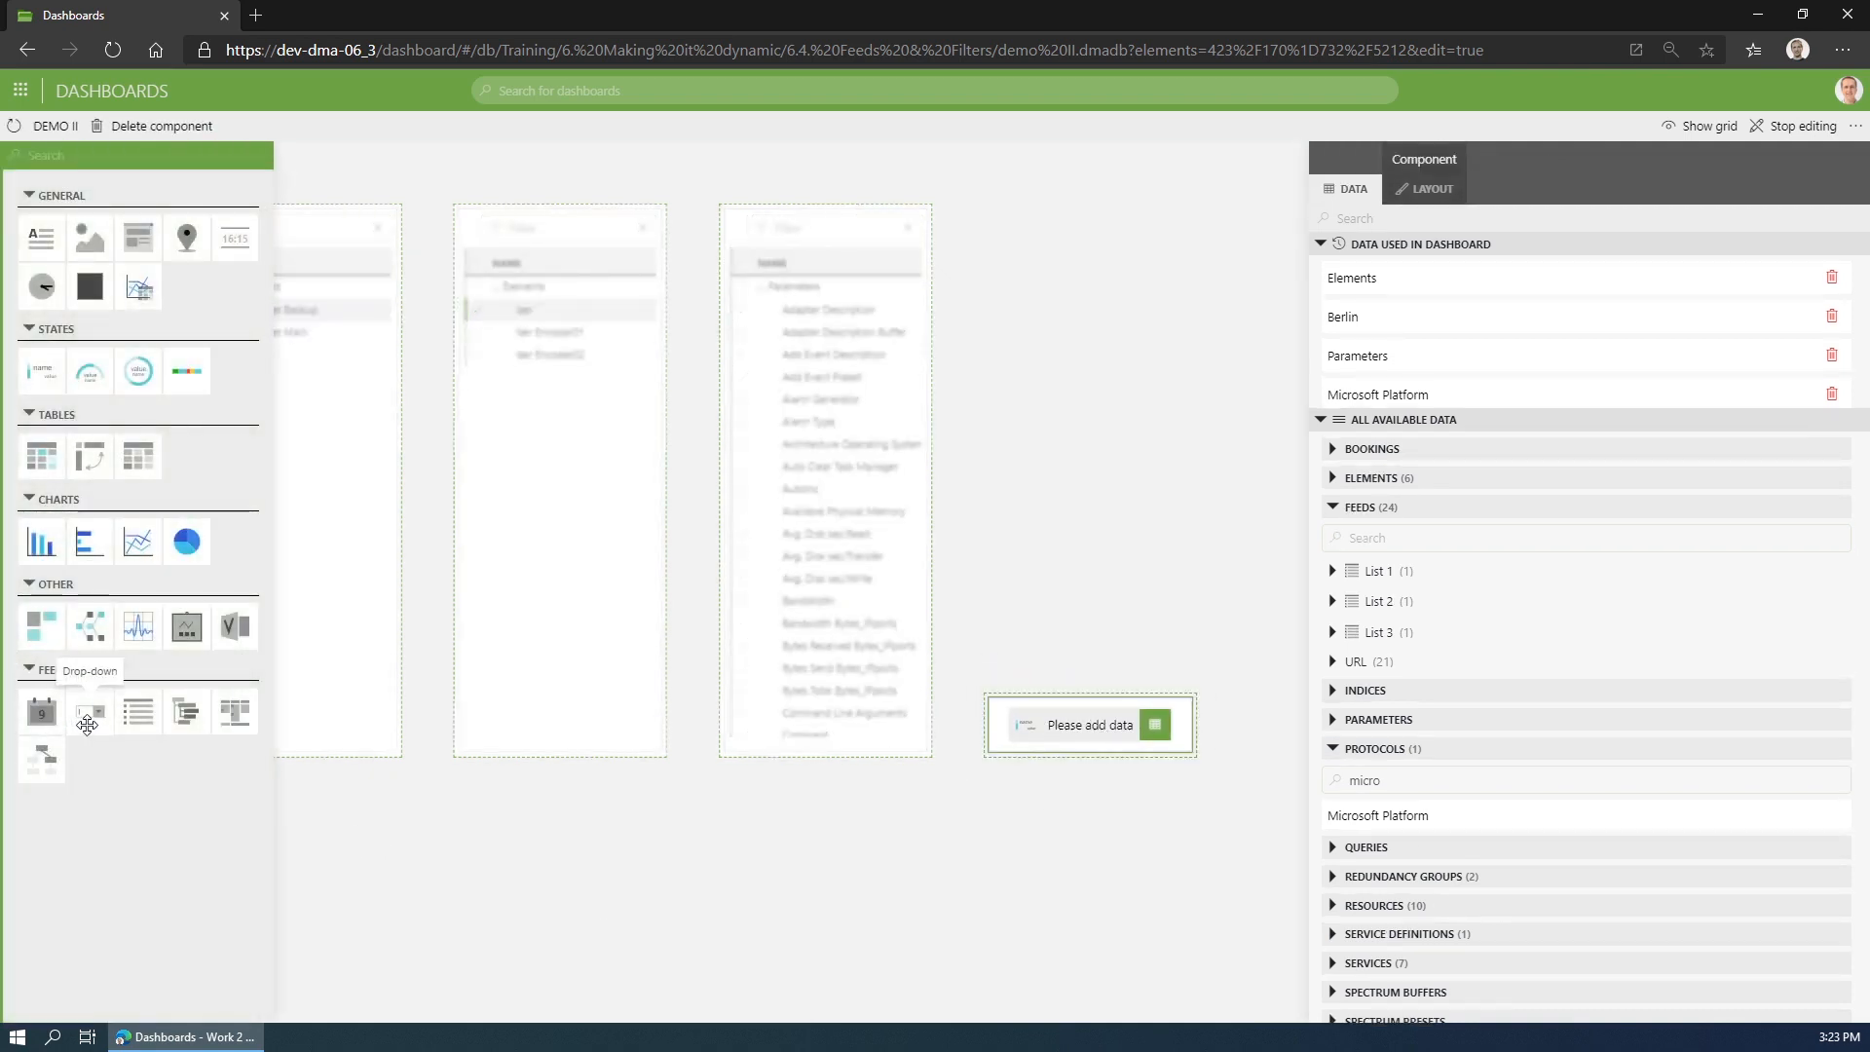
{"action": "left_click_drag", "start_coordinate": [87, 718], "coordinate": [1071, 243]}
Add a list feed below the drop-down feed and stretch it down to just above the state component.
{"action": "mouse_move", "coordinate": [15, 647]}
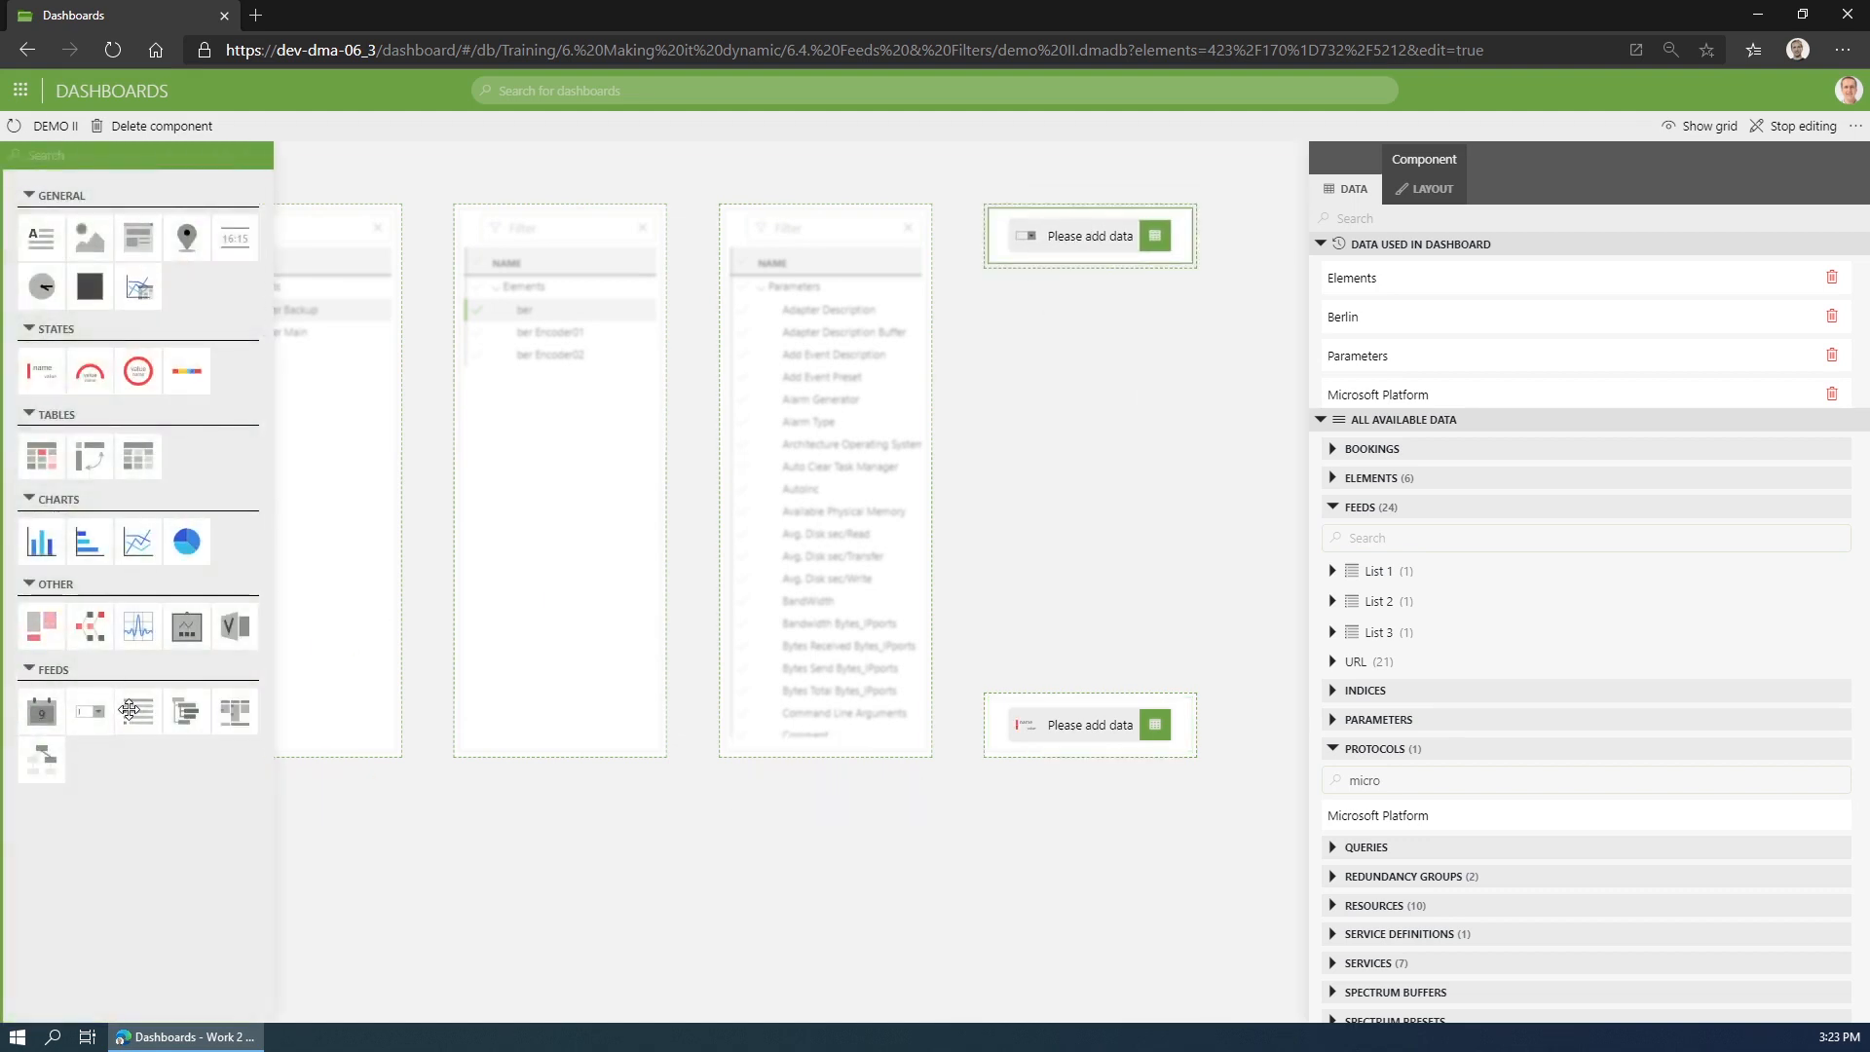
{"action": "left_click_drag", "start_coordinate": [130, 710], "coordinate": [1054, 357]}
{"action": "left_click_drag", "start_coordinate": [1088, 662], "coordinate": [1088, 677]}
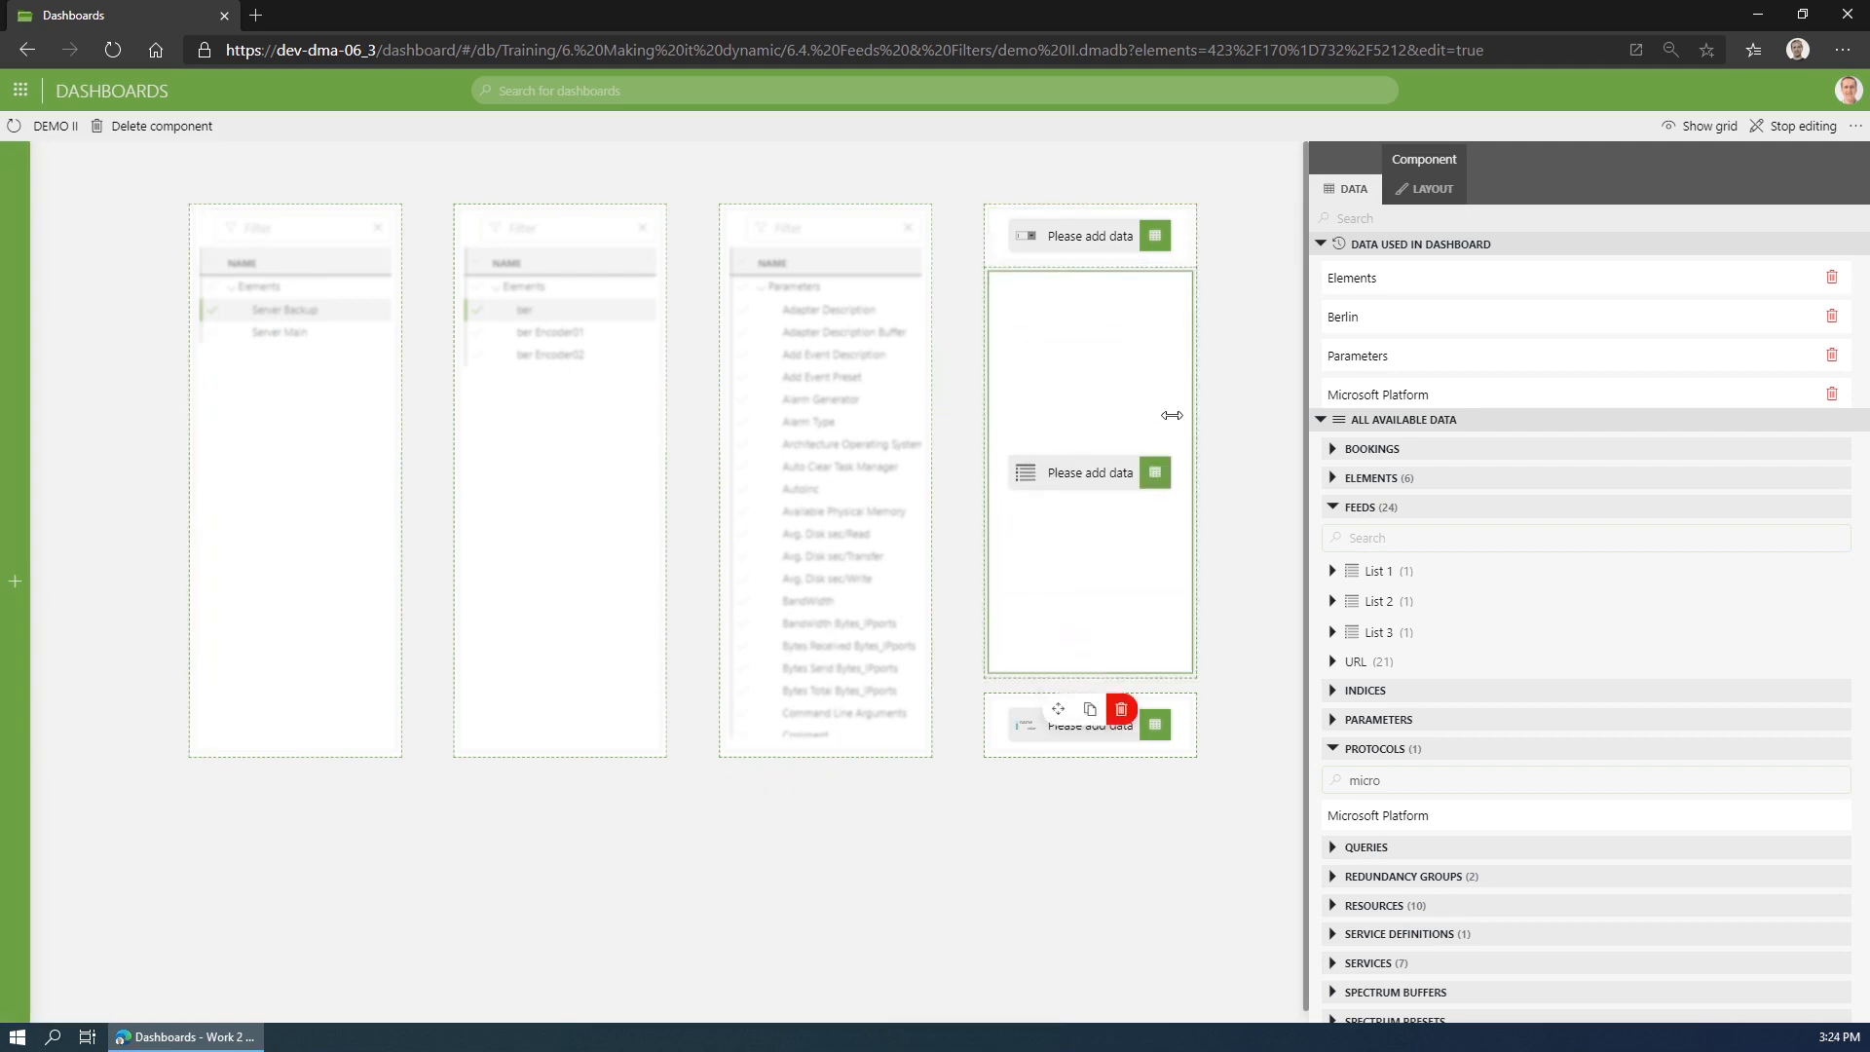
Assign all Elements as data for the drop-down feed and all Parameters as data for the list feed below it.
{"action": "left_click", "coordinate": [1271, 334]}
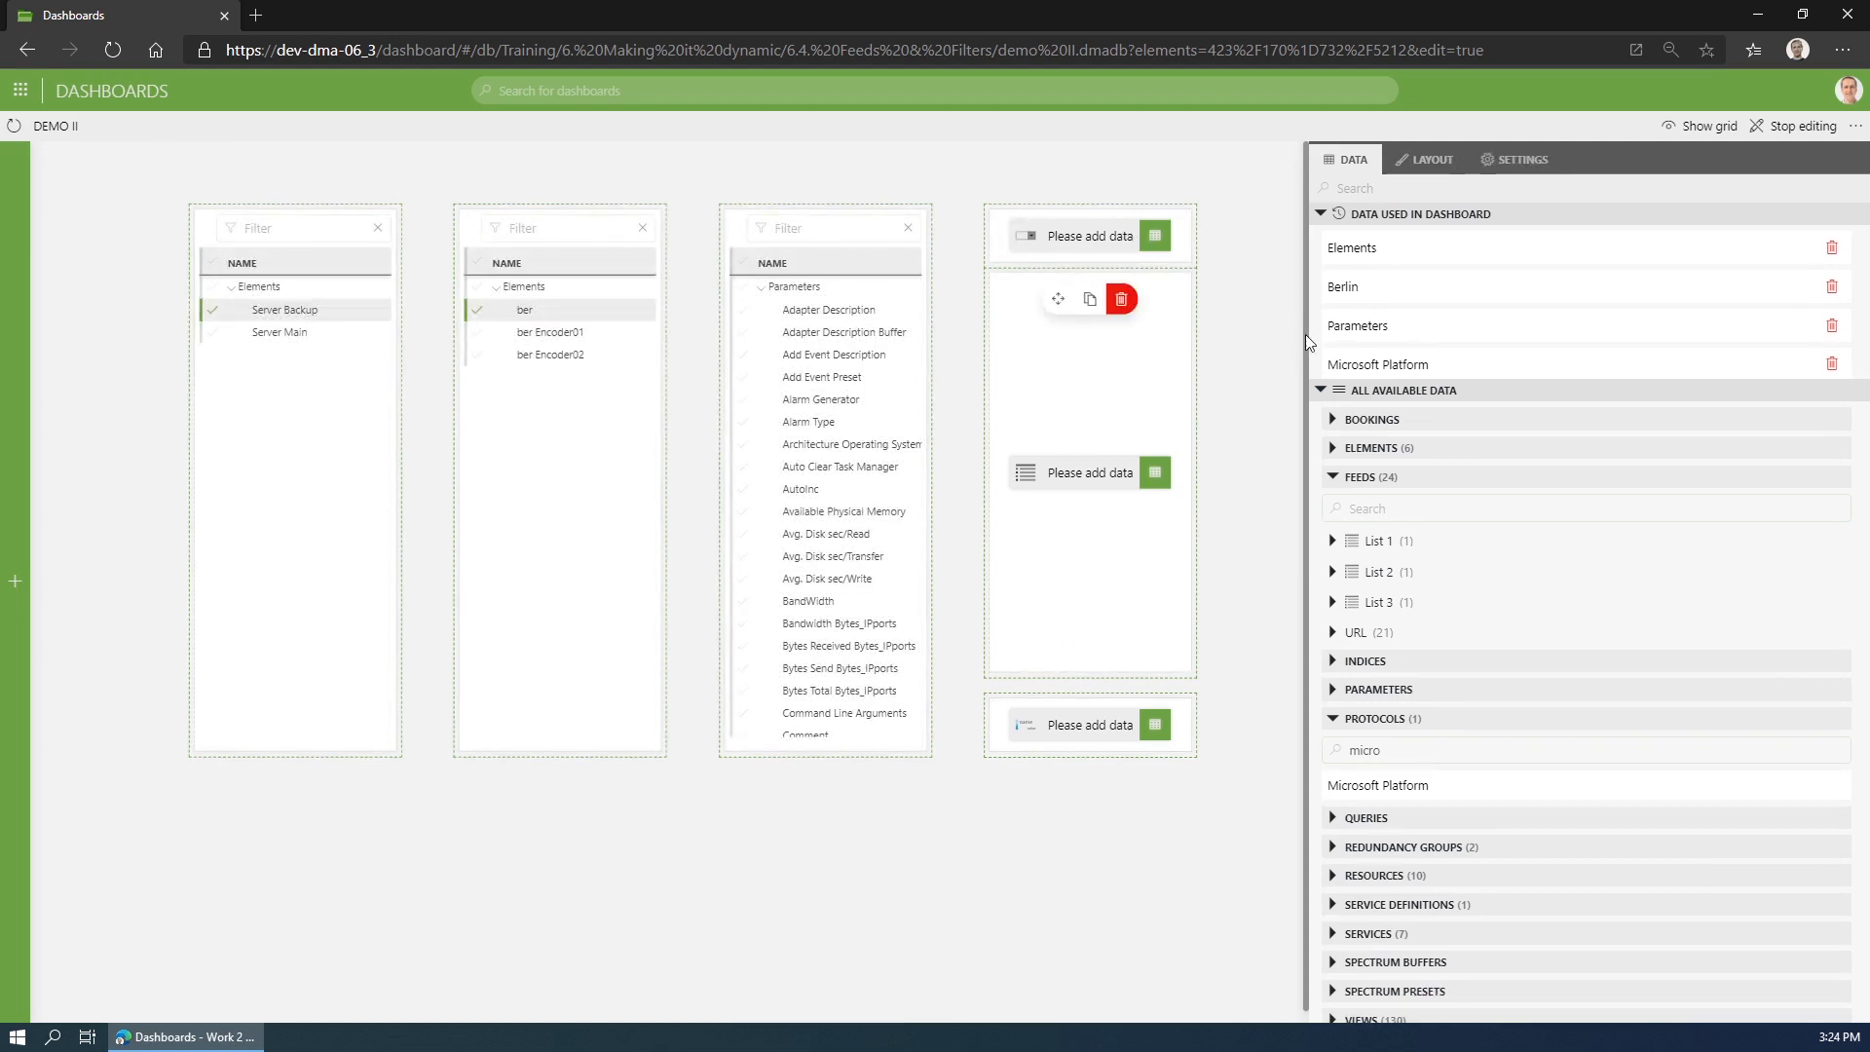
{"action": "left_click_drag", "start_coordinate": [1388, 448], "coordinate": [1092, 237]}
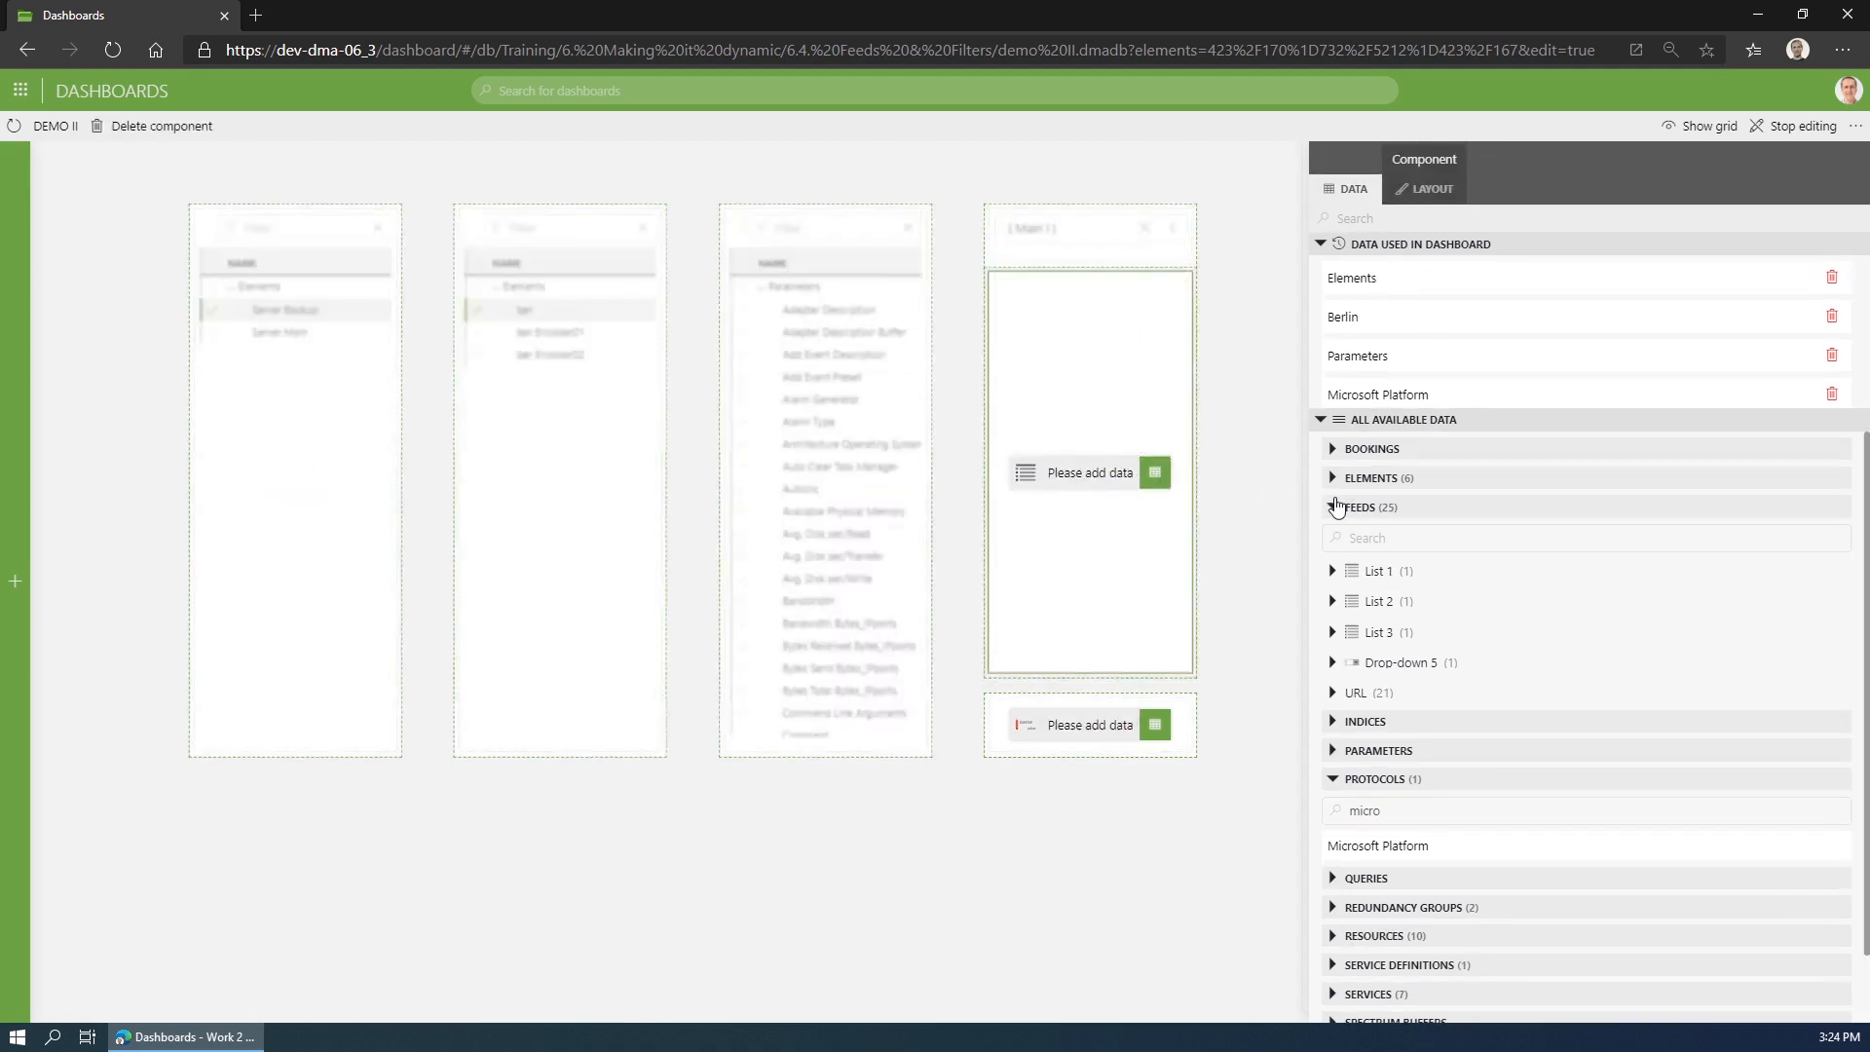
{"action": "left_click", "coordinate": [1358, 508]}
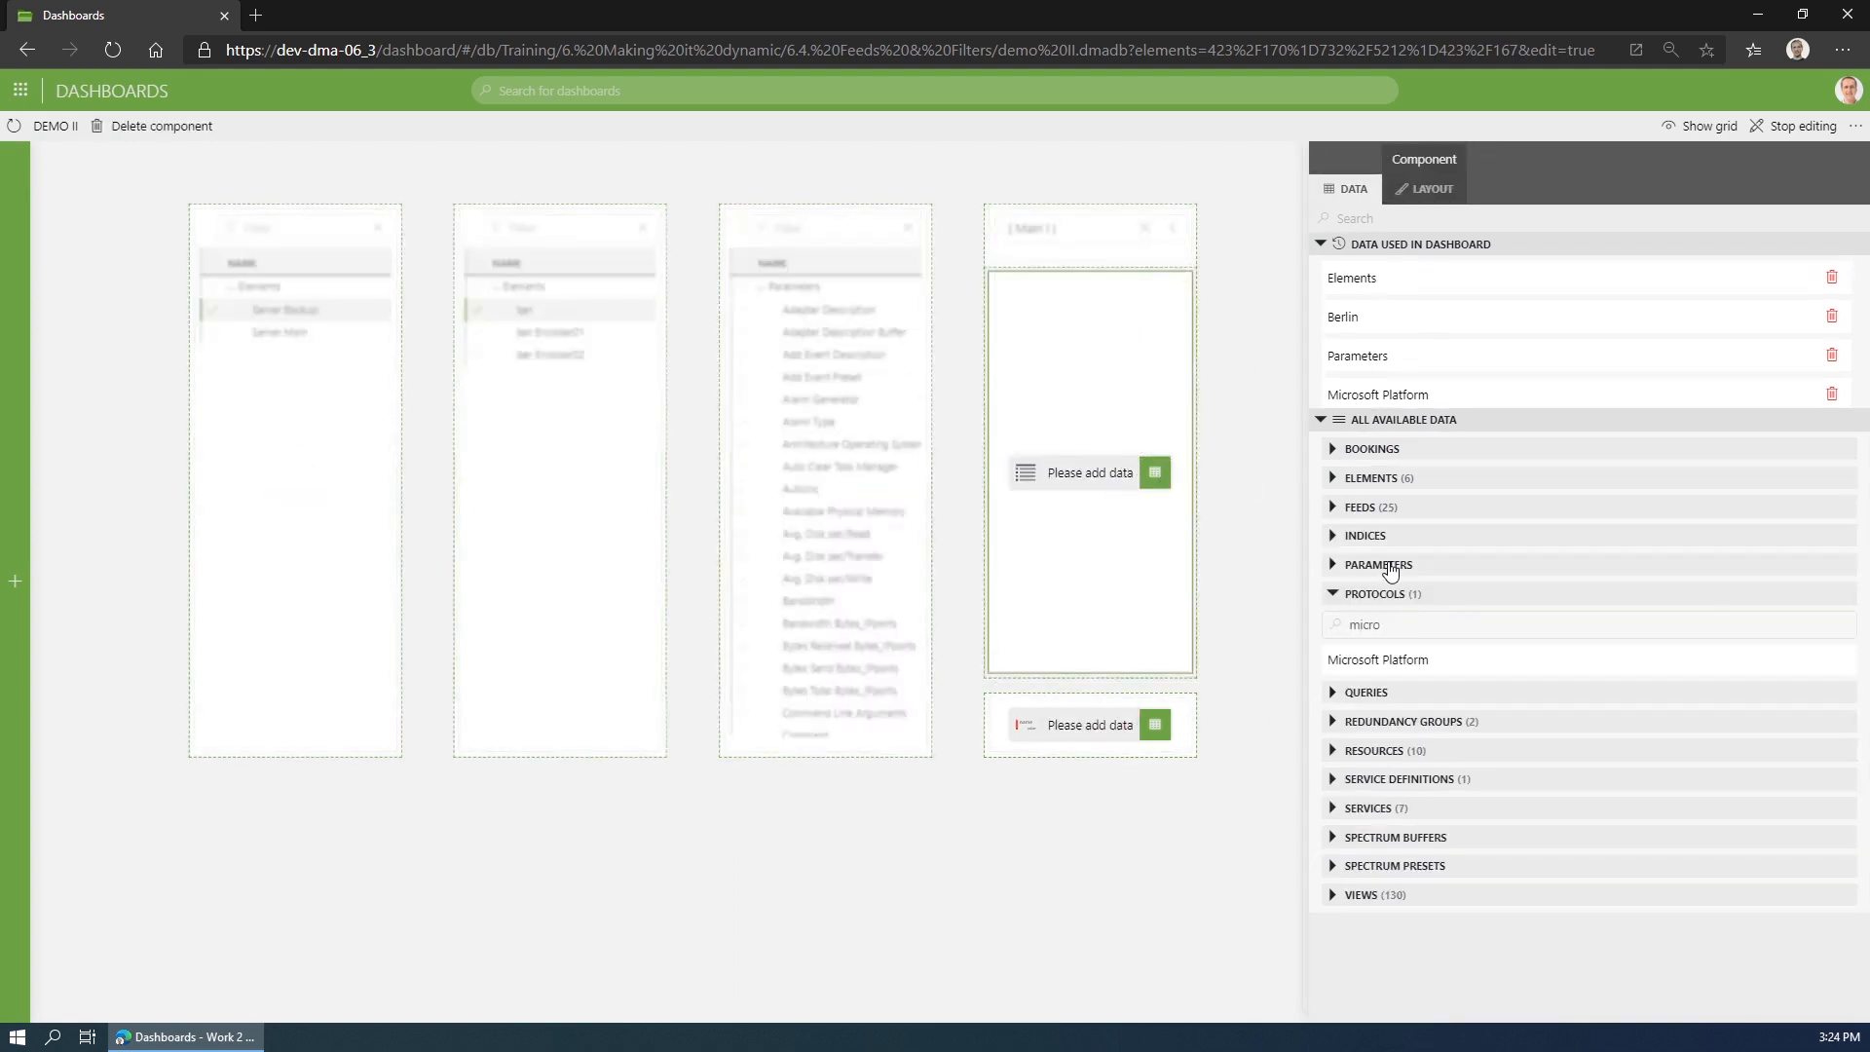
{"action": "left_click_drag", "start_coordinate": [1358, 355], "coordinate": [1110, 482]}
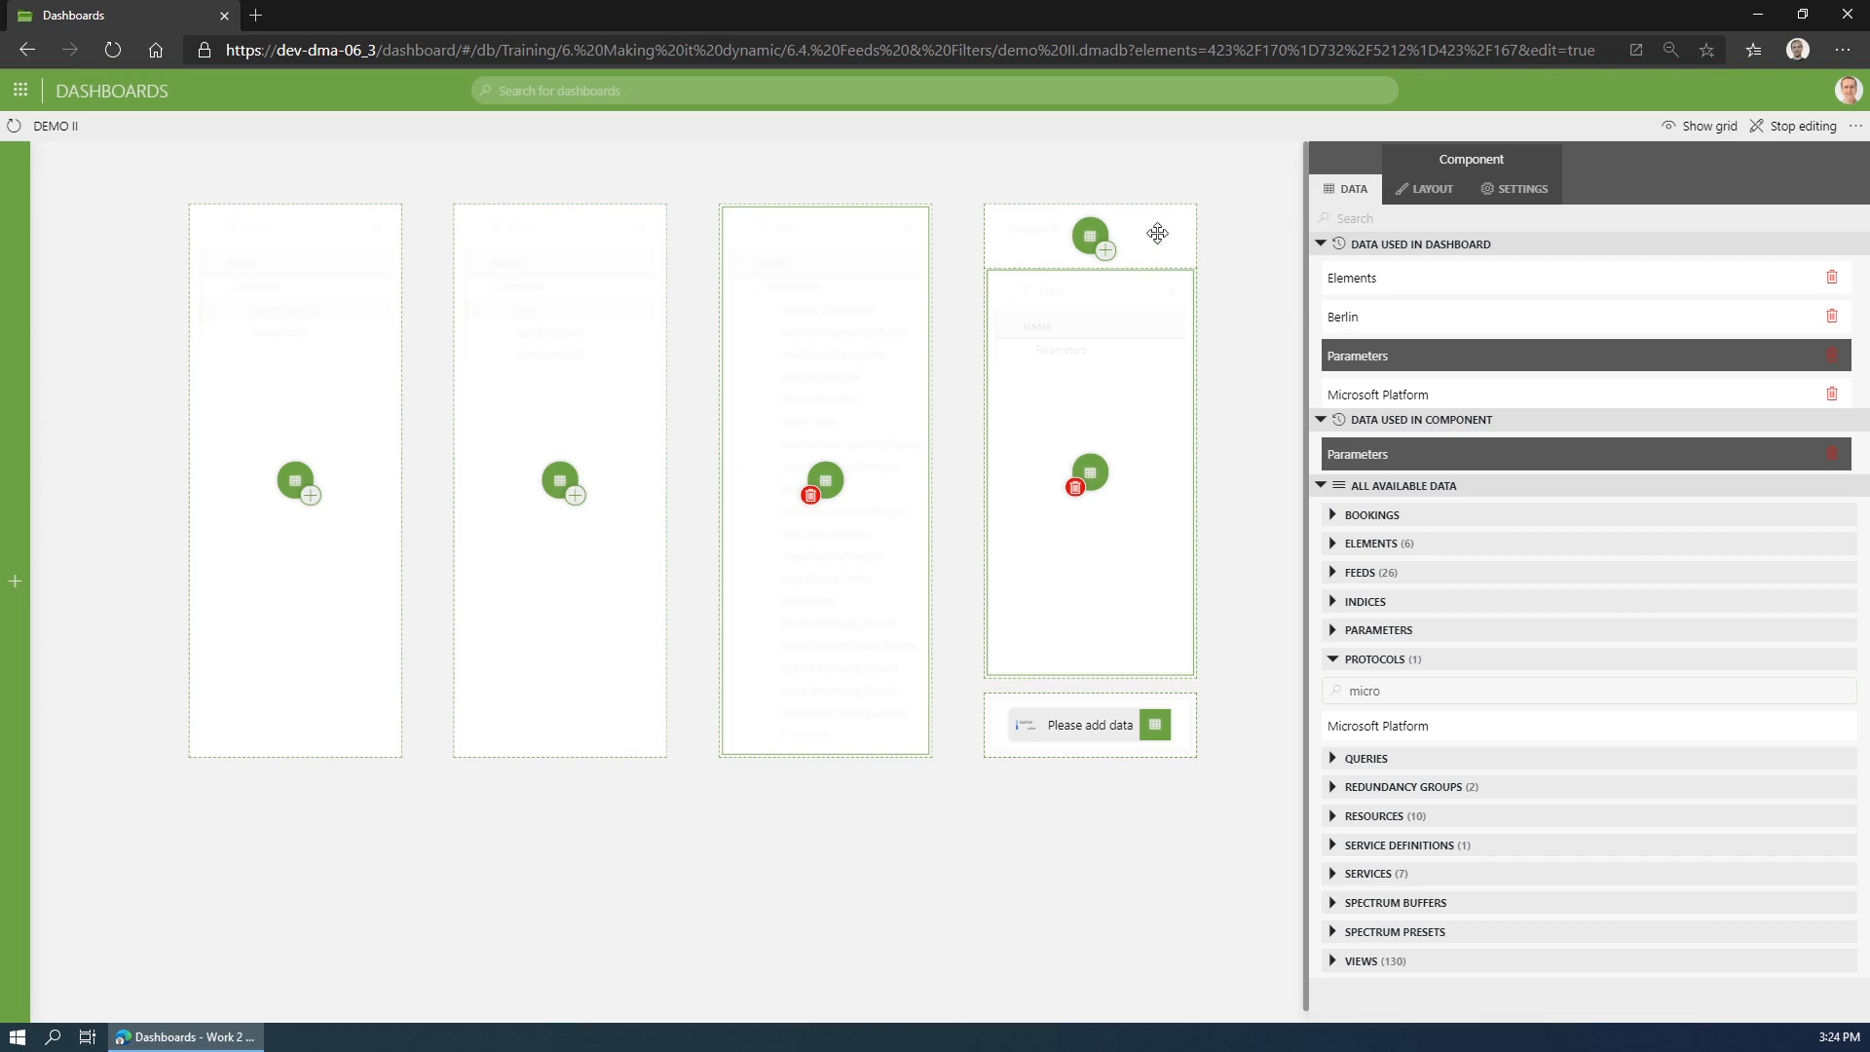
Filter the fourth column's parameters list by the Elements feed of Drop-down 5.
{"action": "left_click", "coordinate": [1334, 574]}
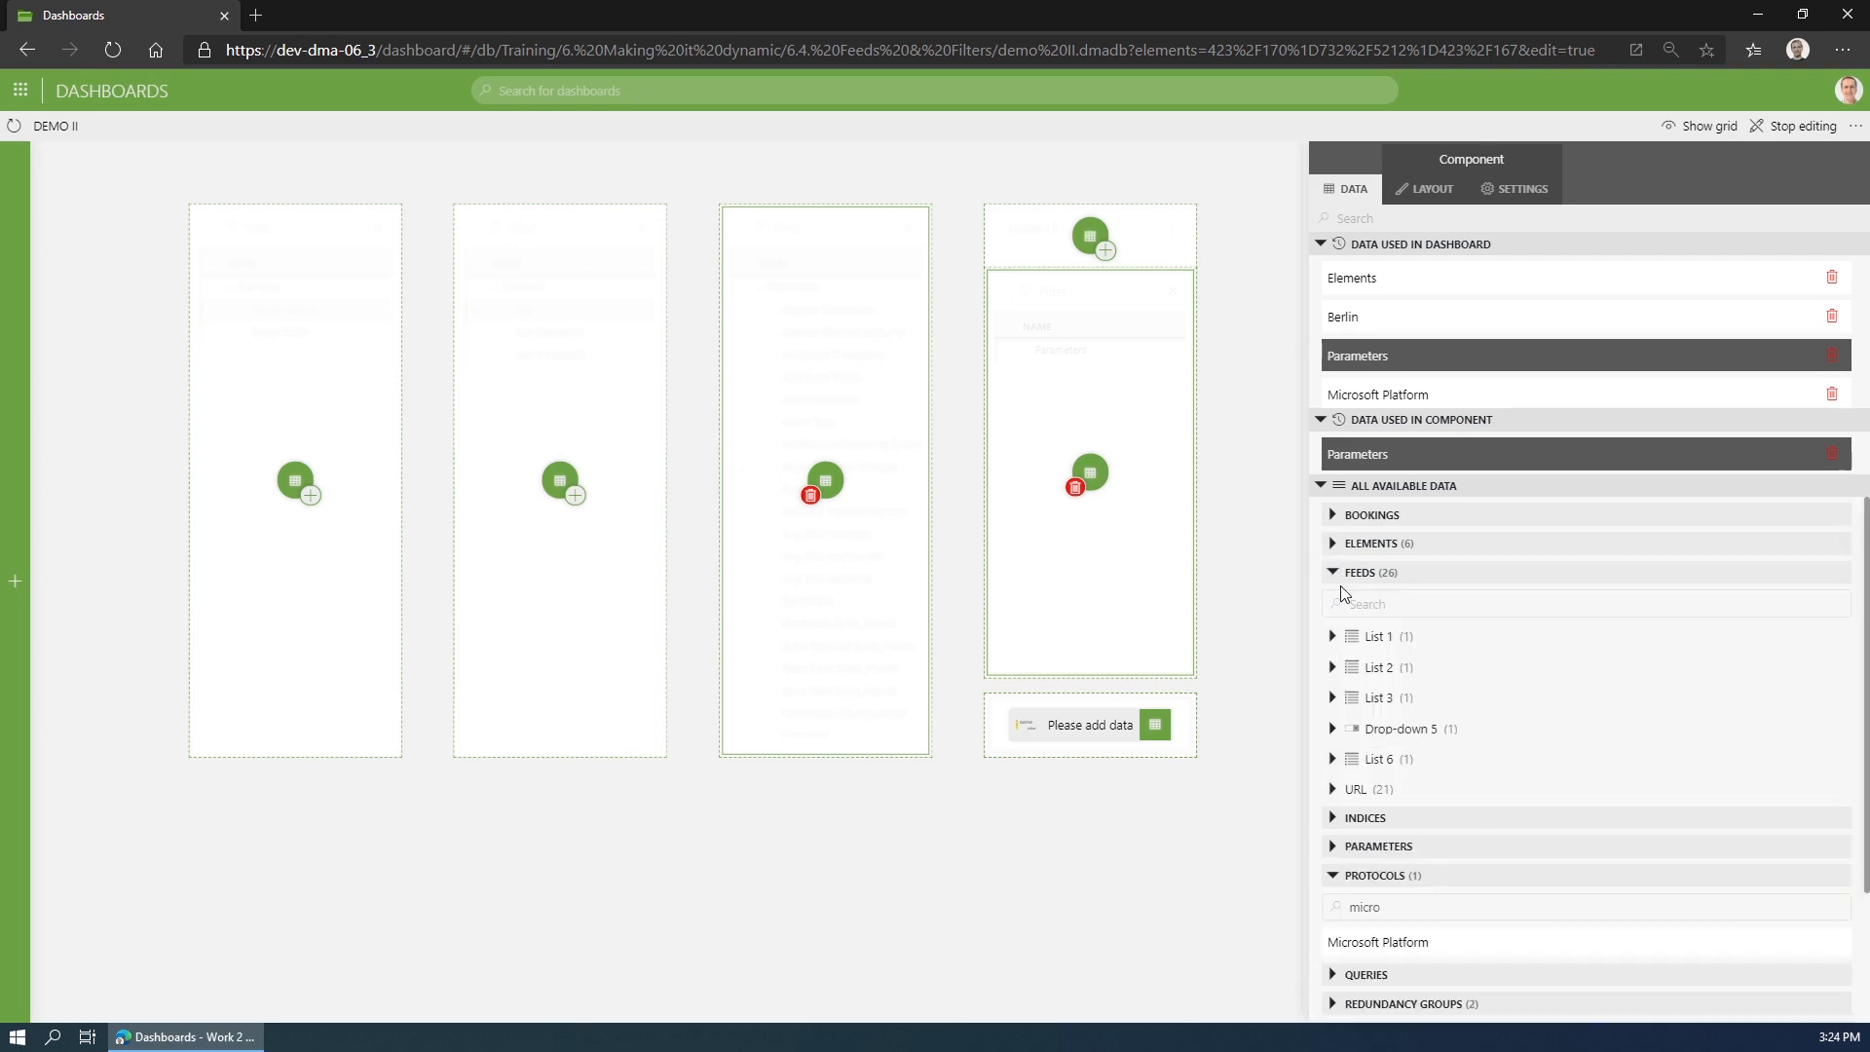
{"action": "left_click", "coordinate": [1331, 730]}
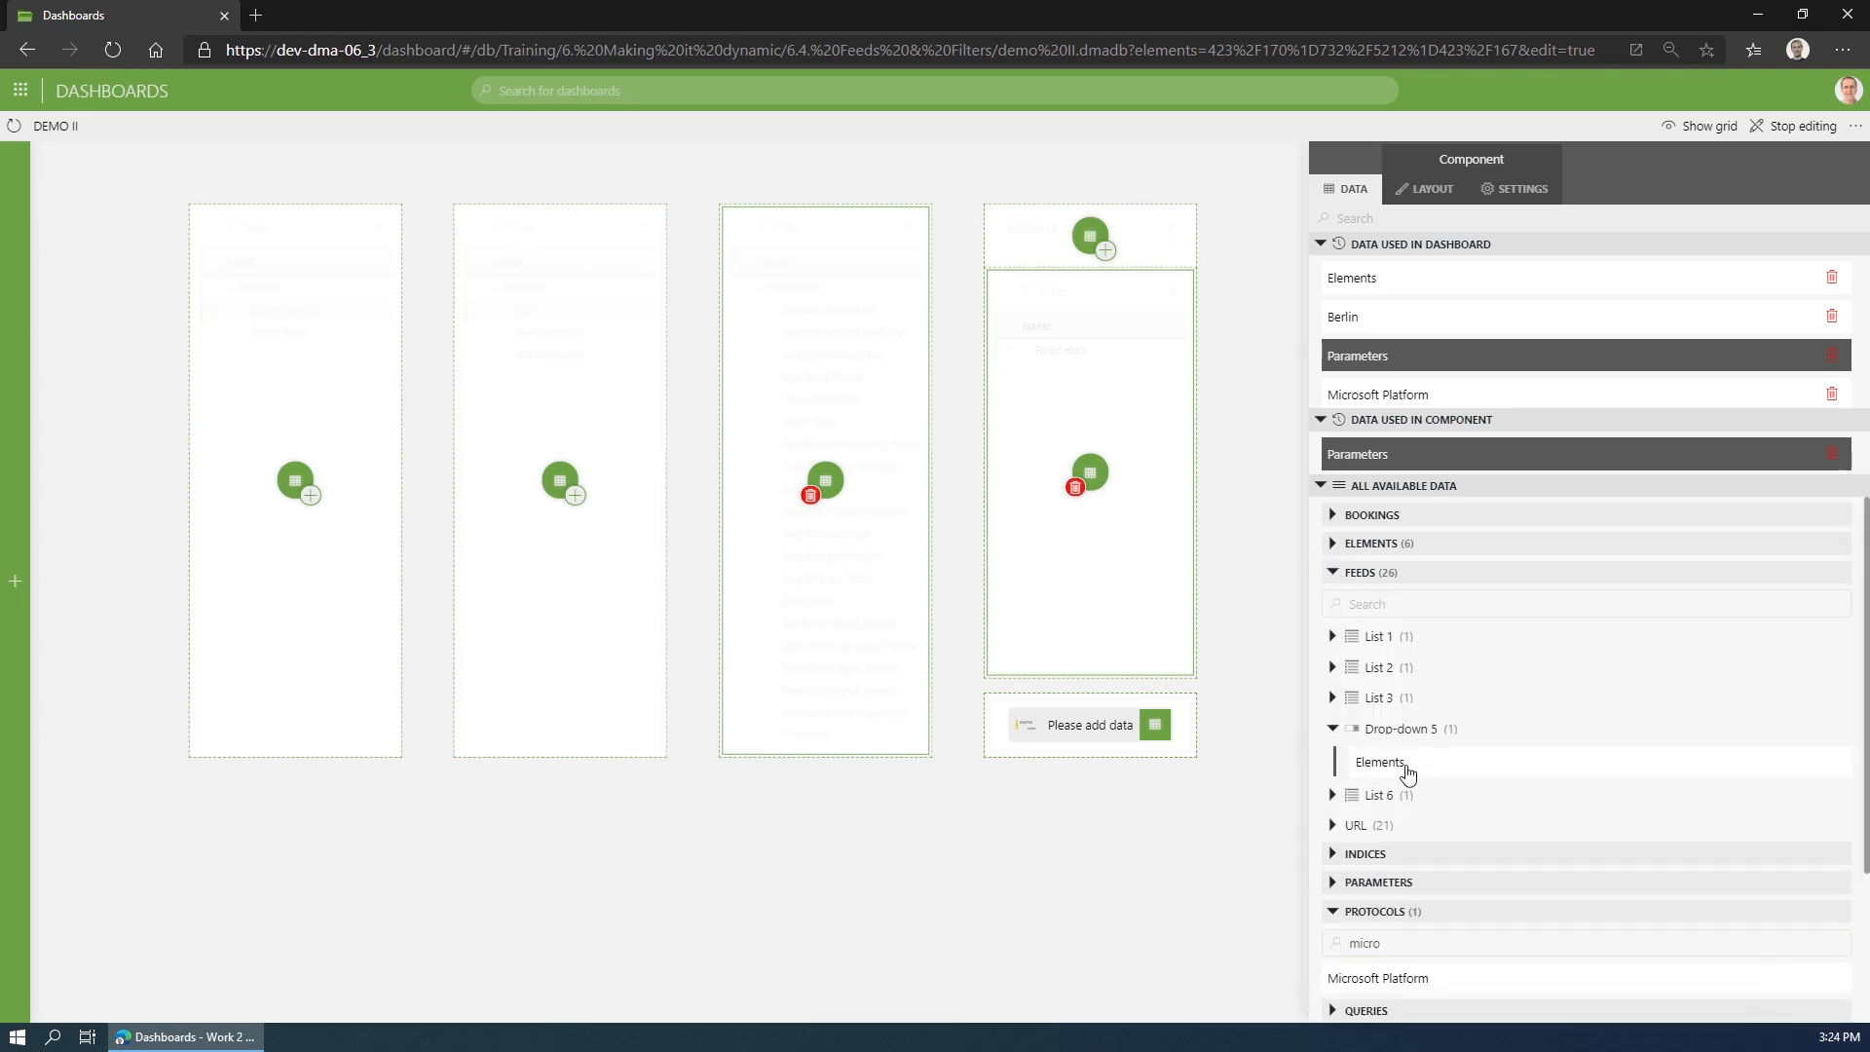
{"action": "left_click_drag", "start_coordinate": [1373, 762], "coordinate": [1122, 475]}
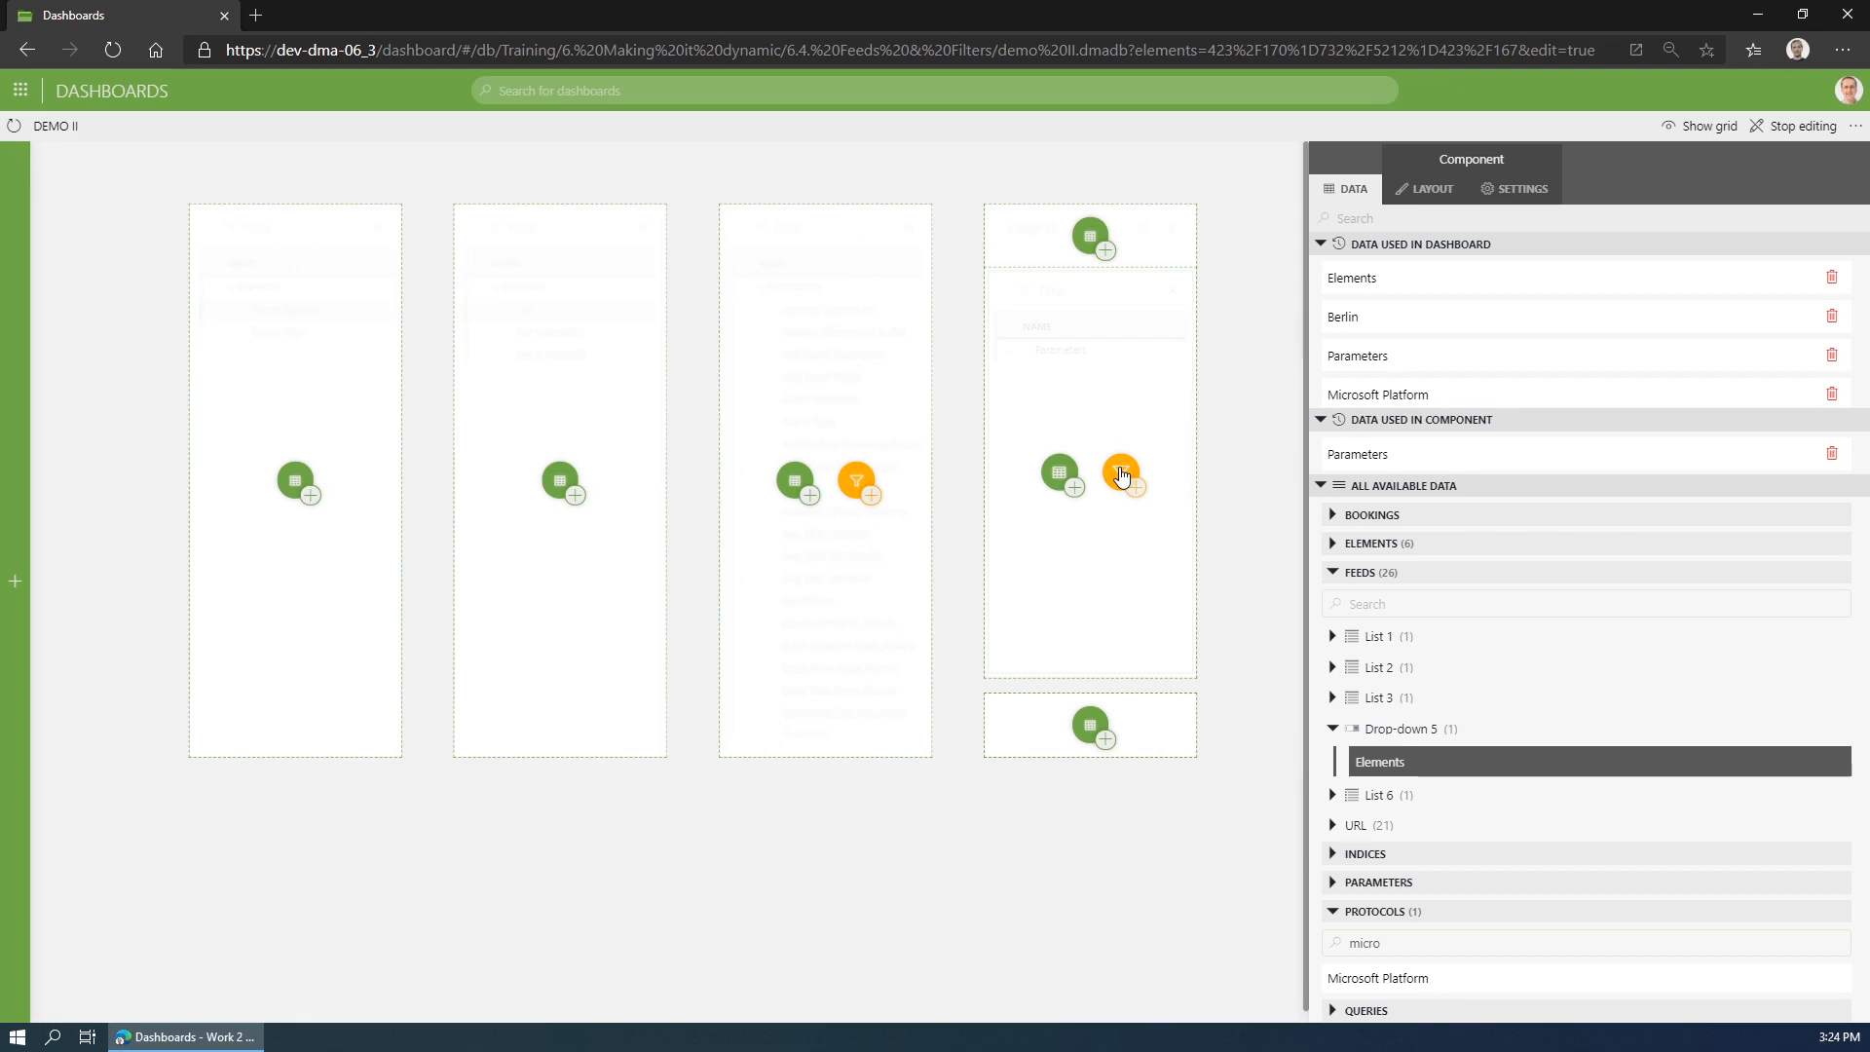
{"action": "left_click", "coordinate": [1252, 430]}
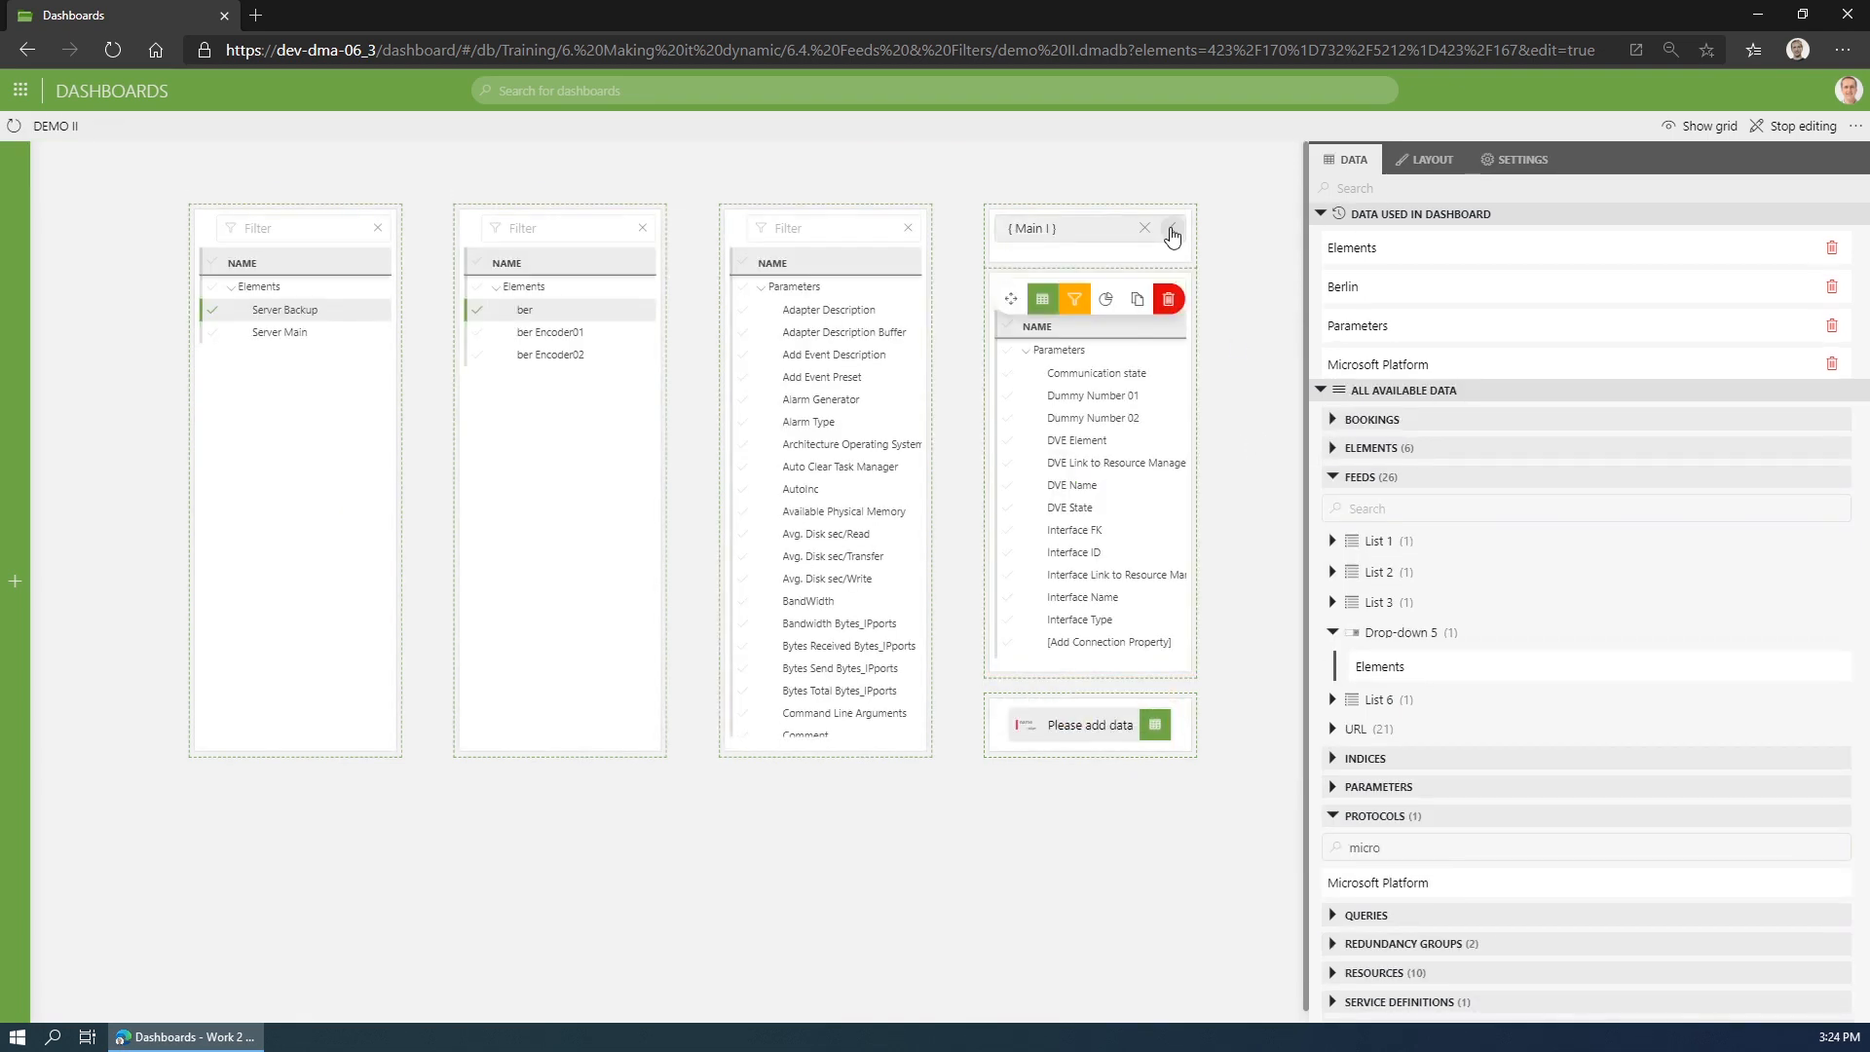
Choose the element "ber" in the drop-down feed, searching its elements for "ber".
{"action": "left_click", "coordinate": [1174, 232]}
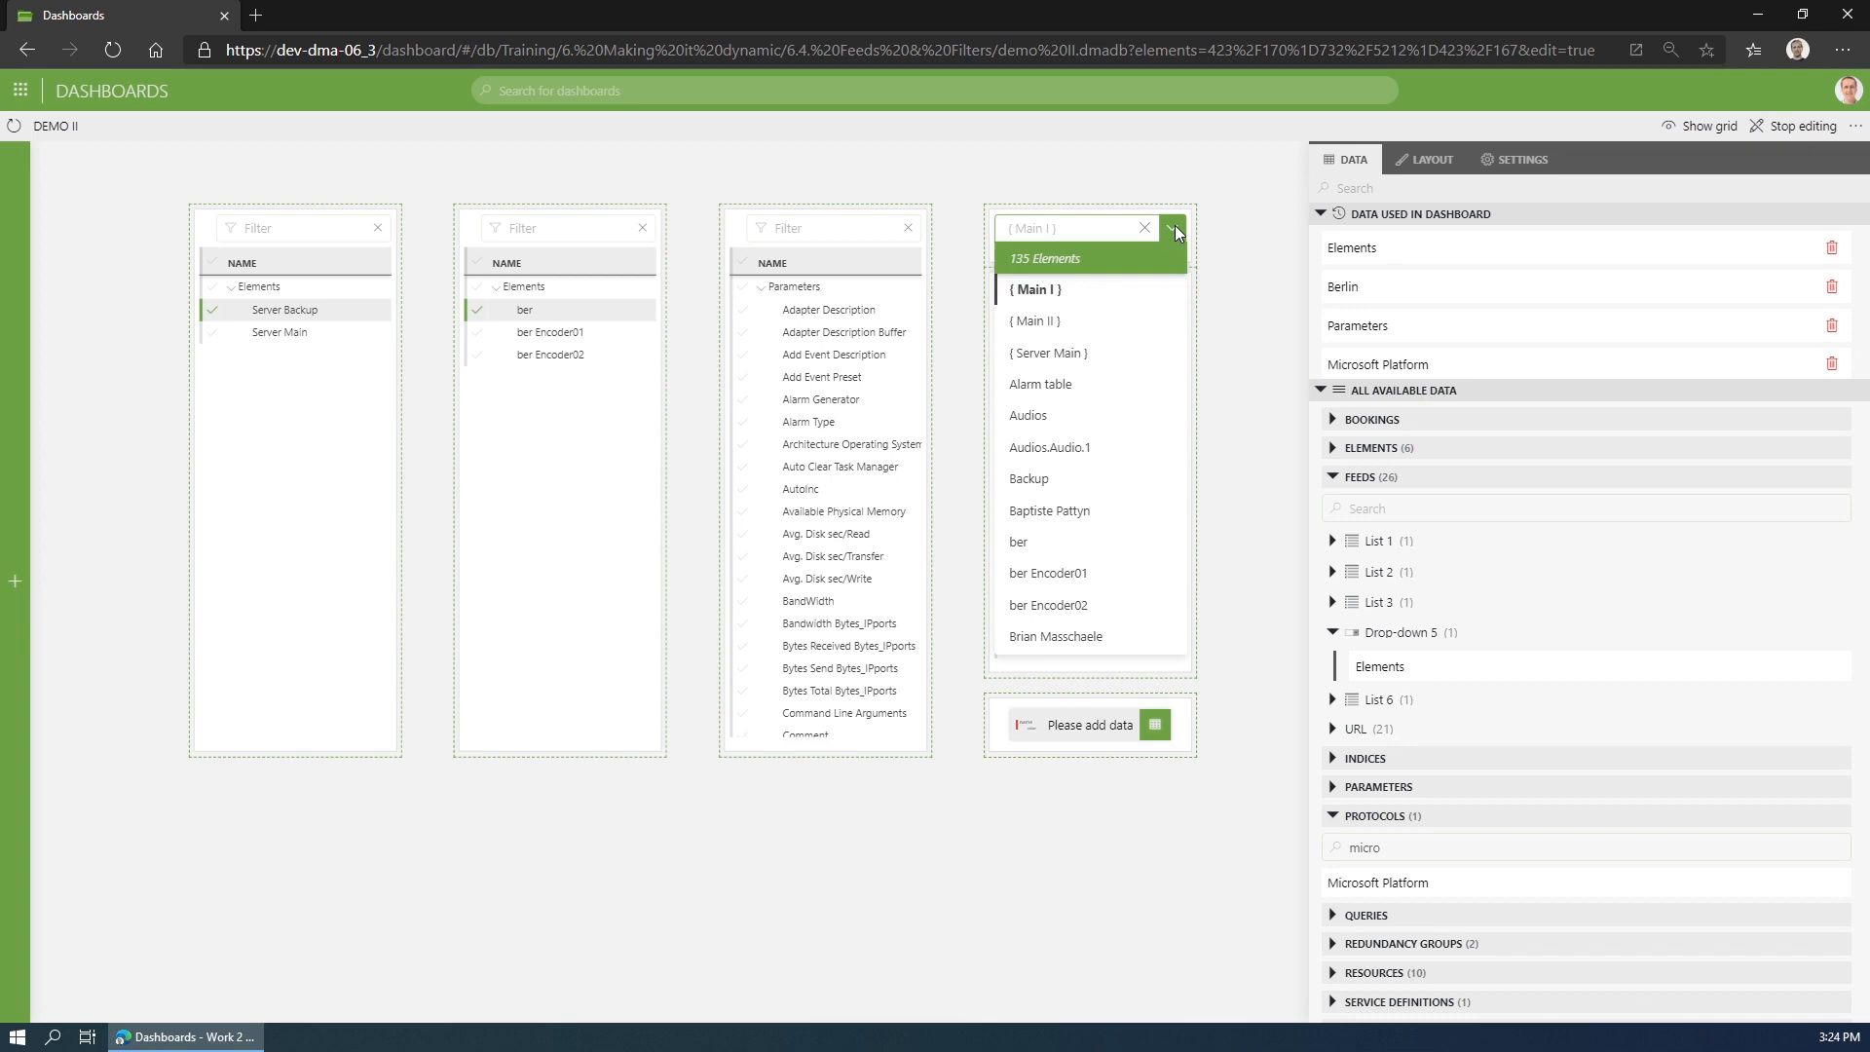
{"action": "type", "text": "ber"}
{"action": "left_click", "coordinate": [1077, 295]}
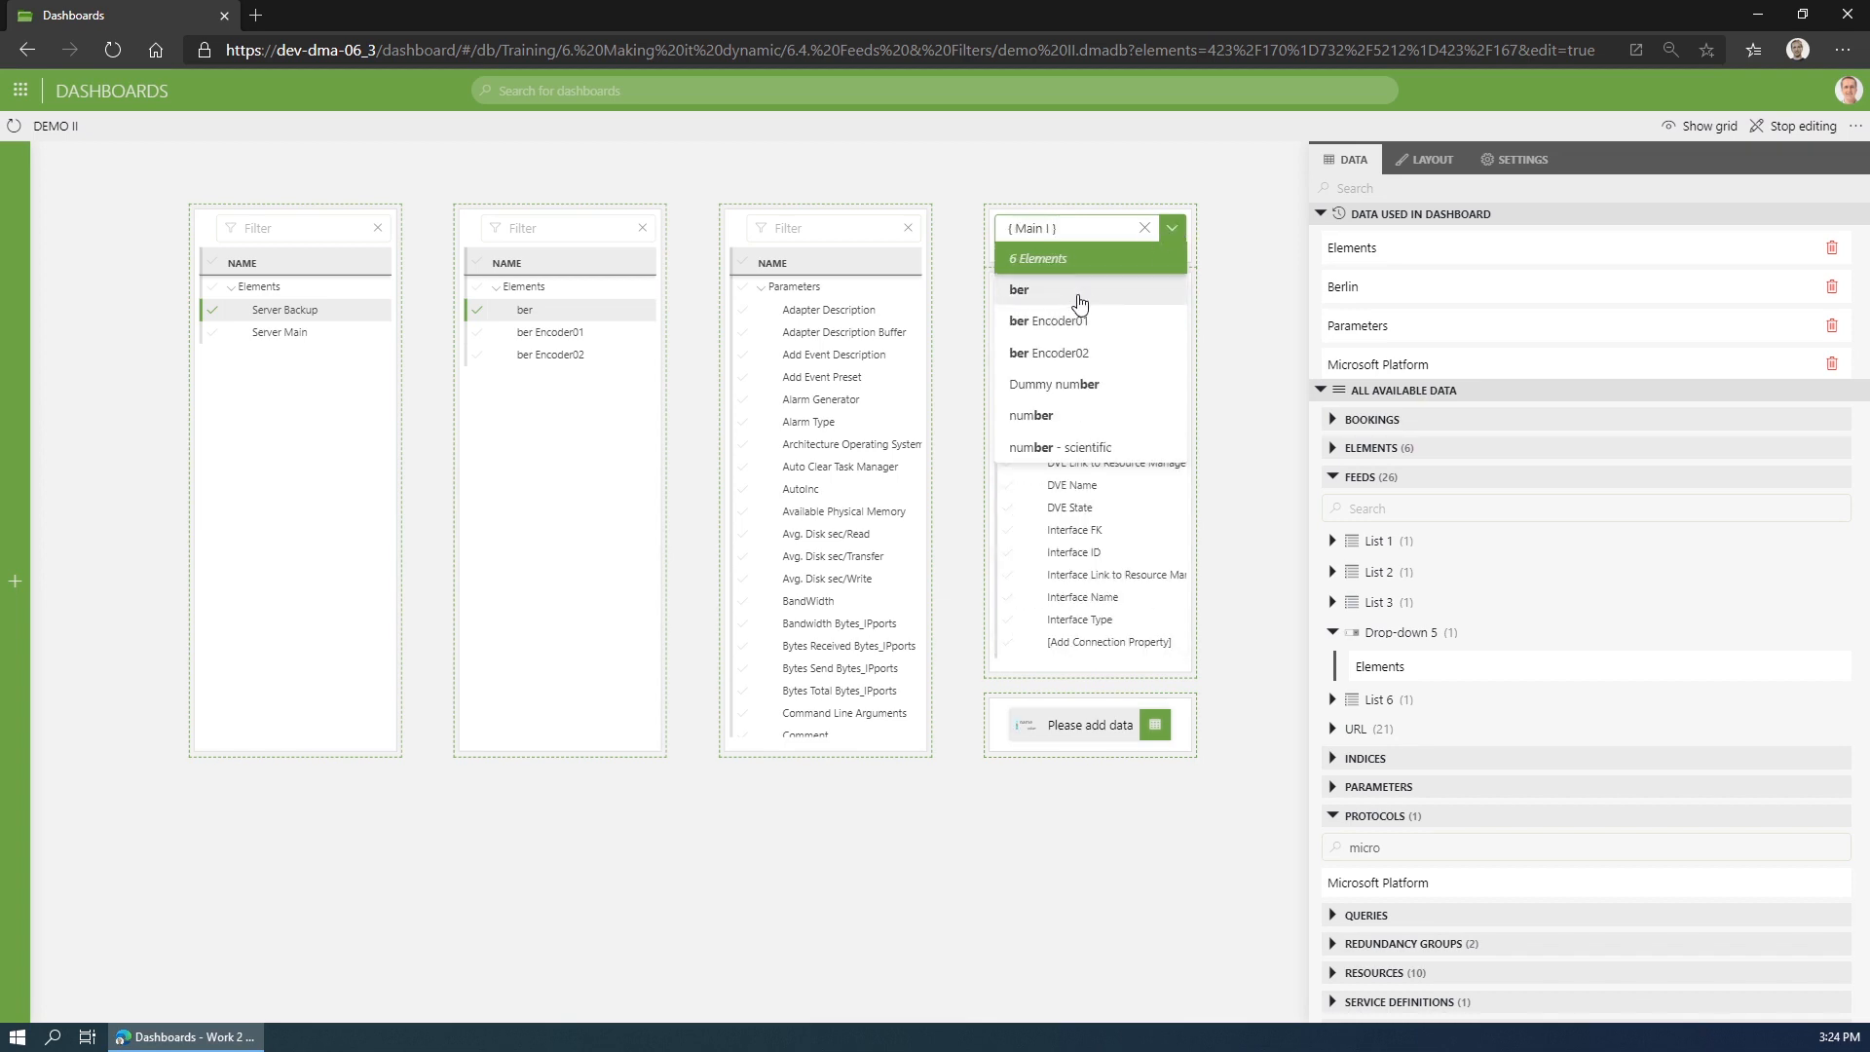
{"action": "left_click", "coordinate": [1108, 232]}
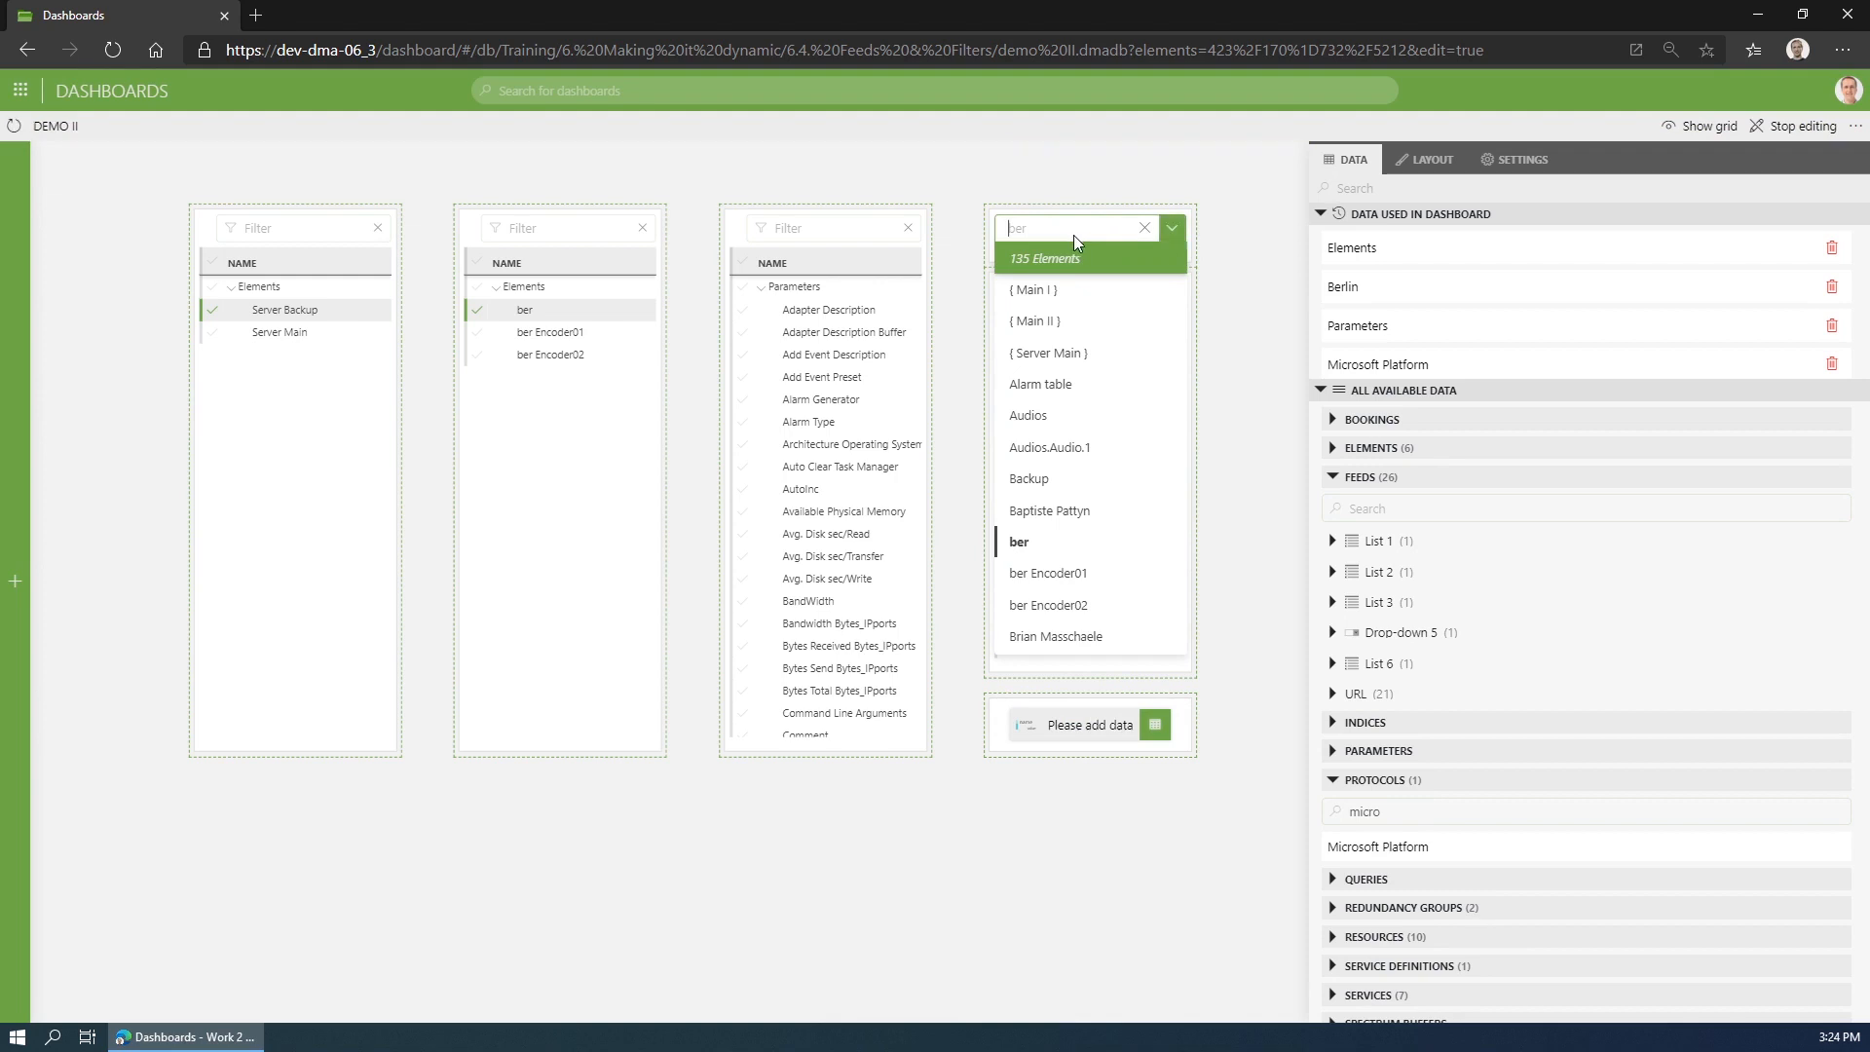
{"action": "left_click", "coordinate": [1246, 235]}
{"action": "left_click", "coordinate": [1132, 531]}
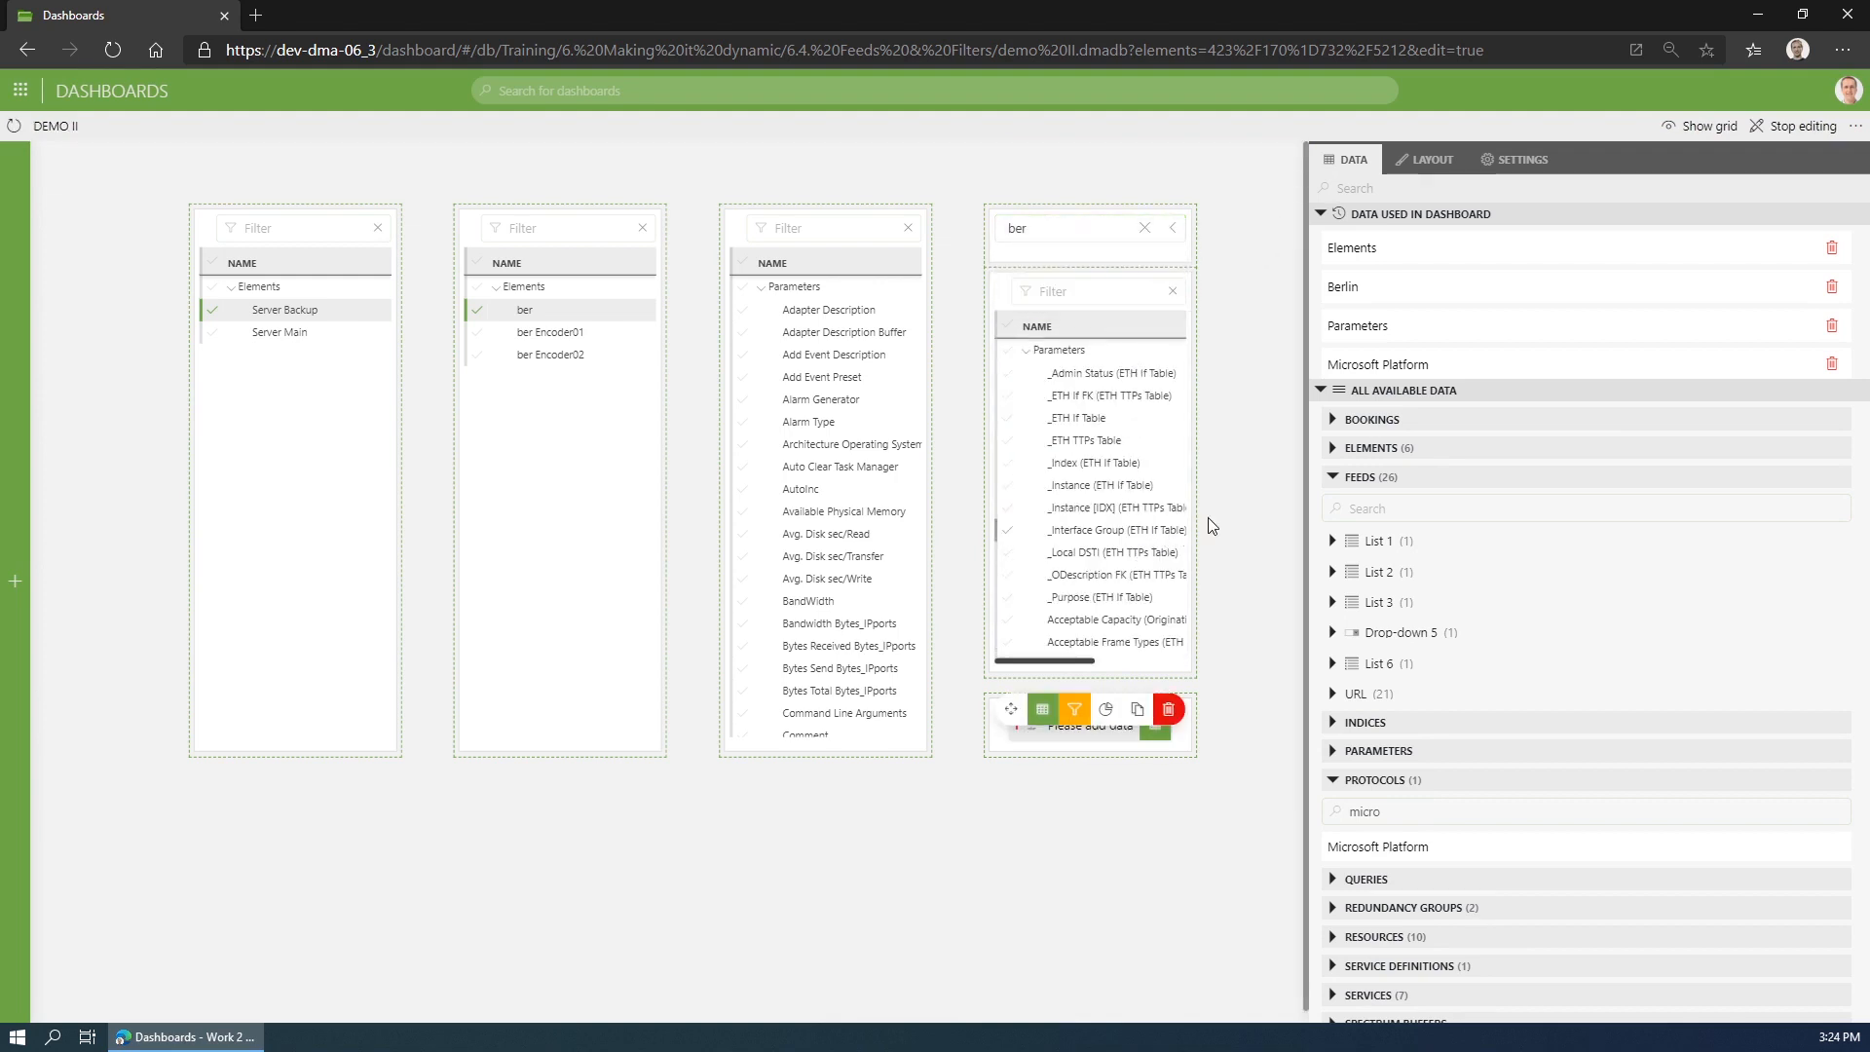
Assign the Parameters feed of List 6 as data for the state component.
{"action": "left_click", "coordinate": [1332, 663]}
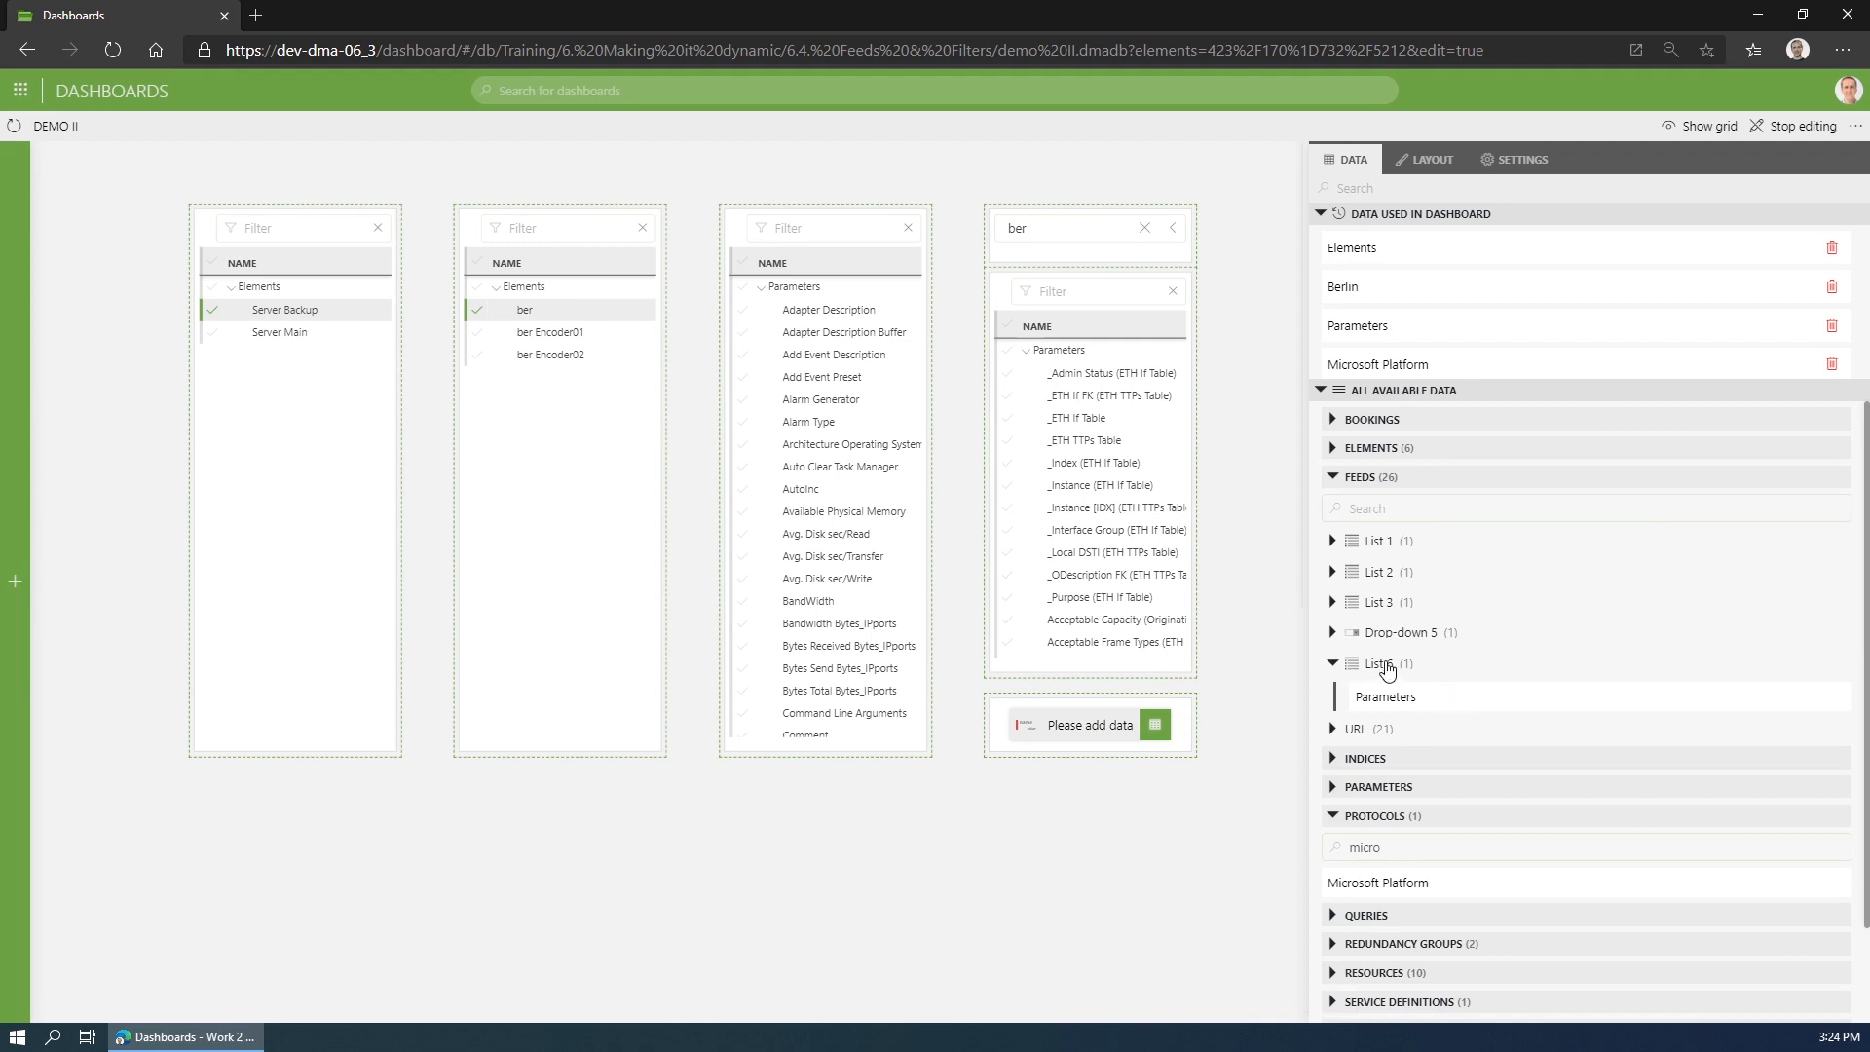
{"action": "left_click_drag", "start_coordinate": [1441, 693], "coordinate": [1087, 732]}
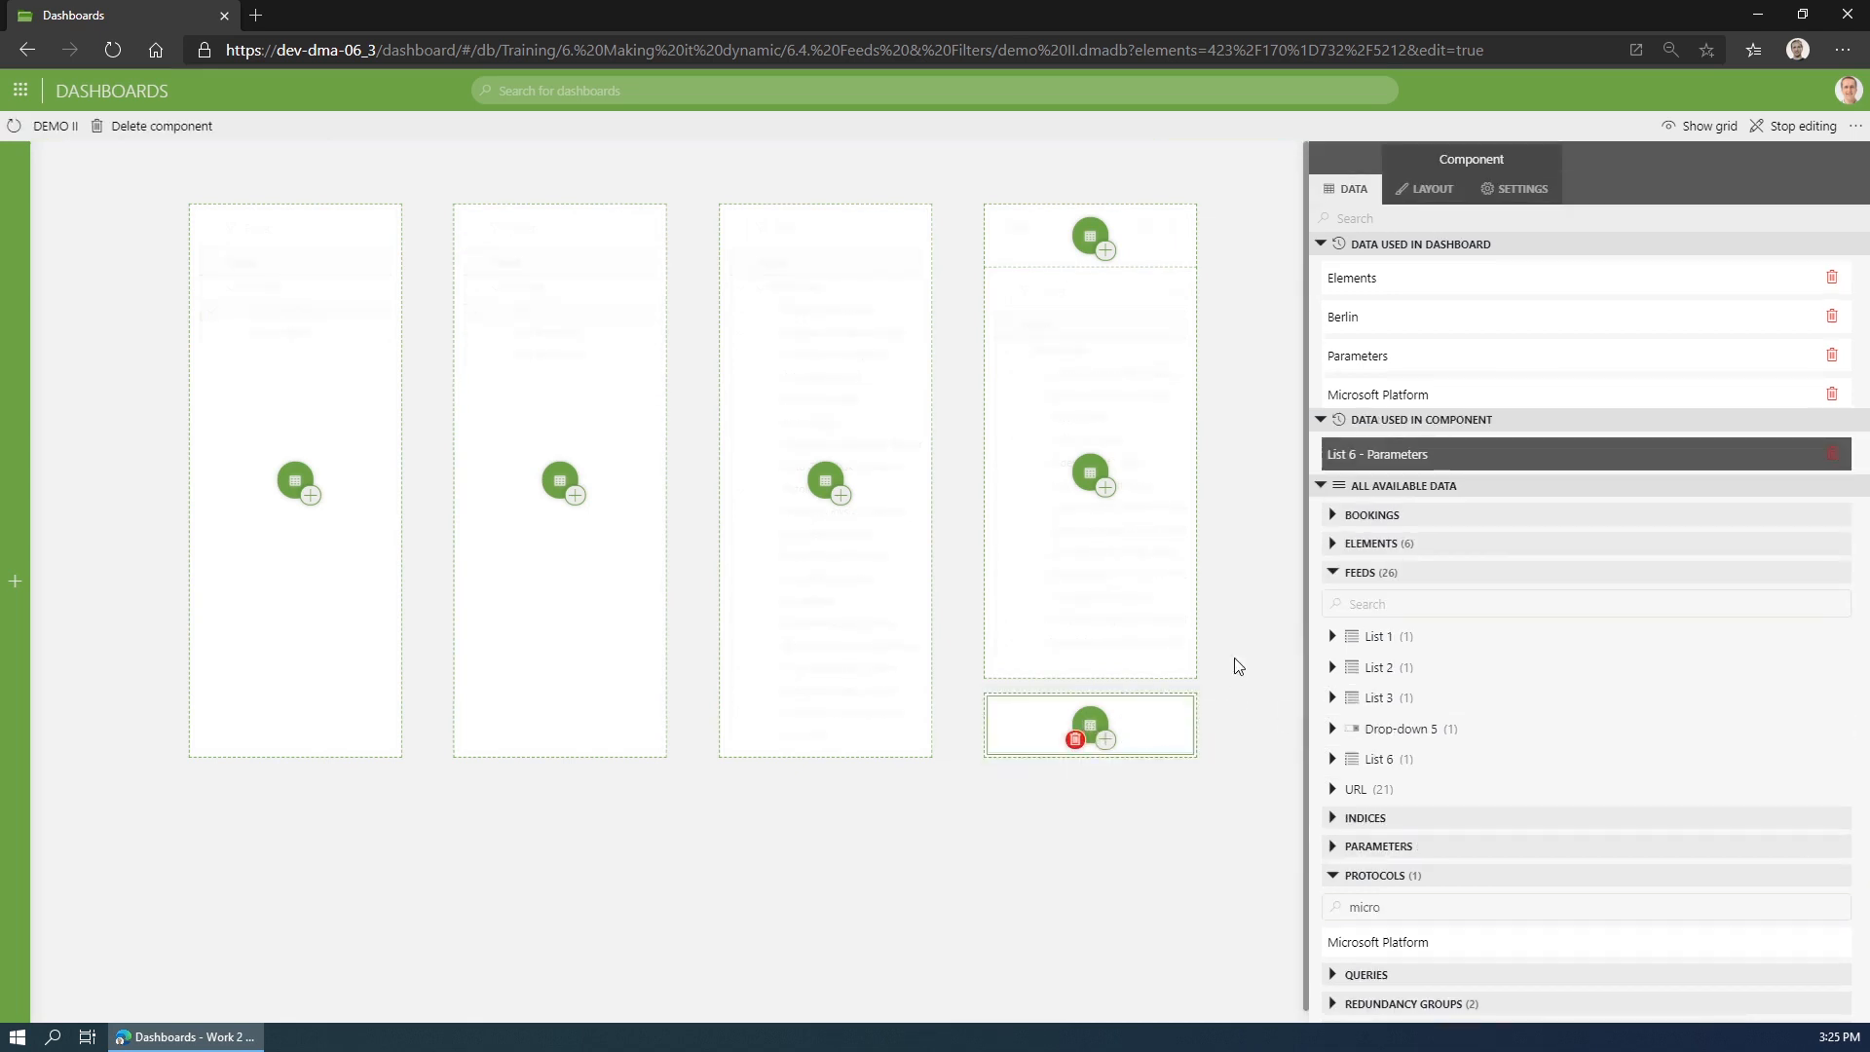
{"action": "left_click", "coordinate": [1235, 659]}
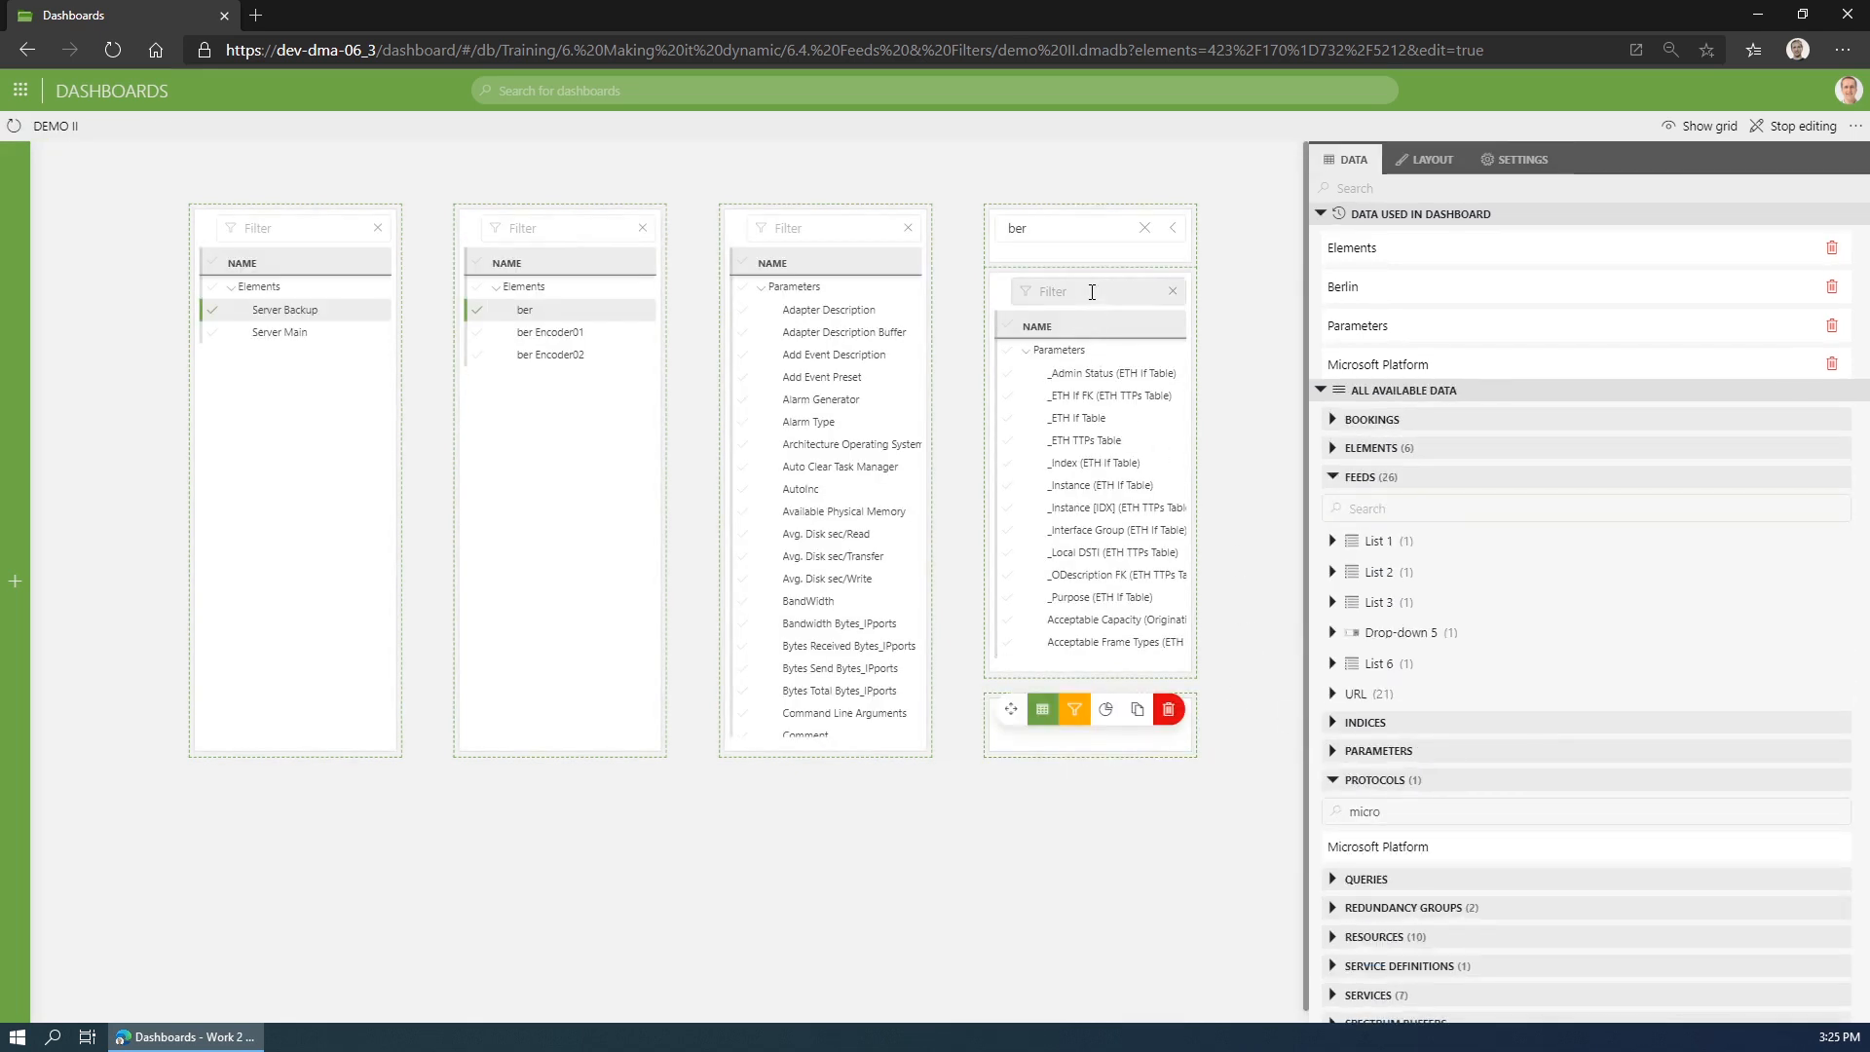
Search the fourth column's parameters list for "total" and select the Configurations Total Size parameter.
{"action": "left_click", "coordinate": [1091, 292]}
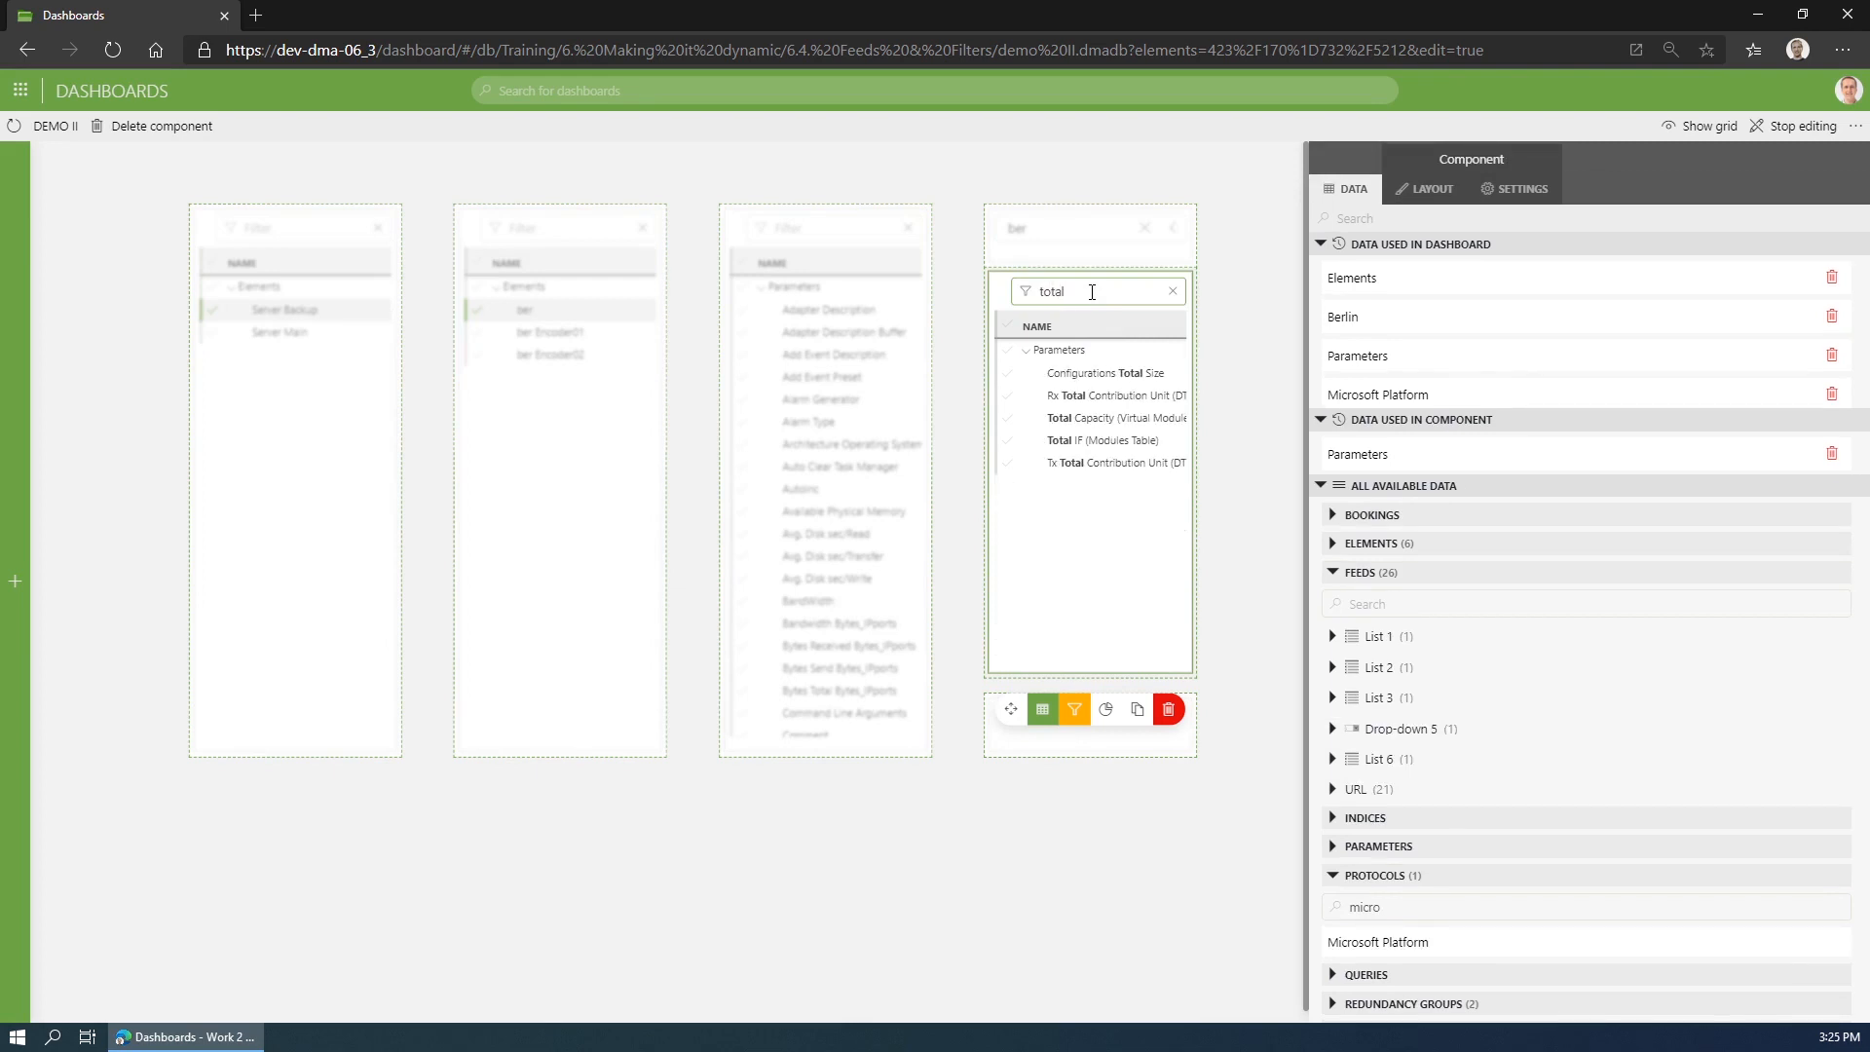
{"action": "left_click", "coordinate": [1134, 373]}
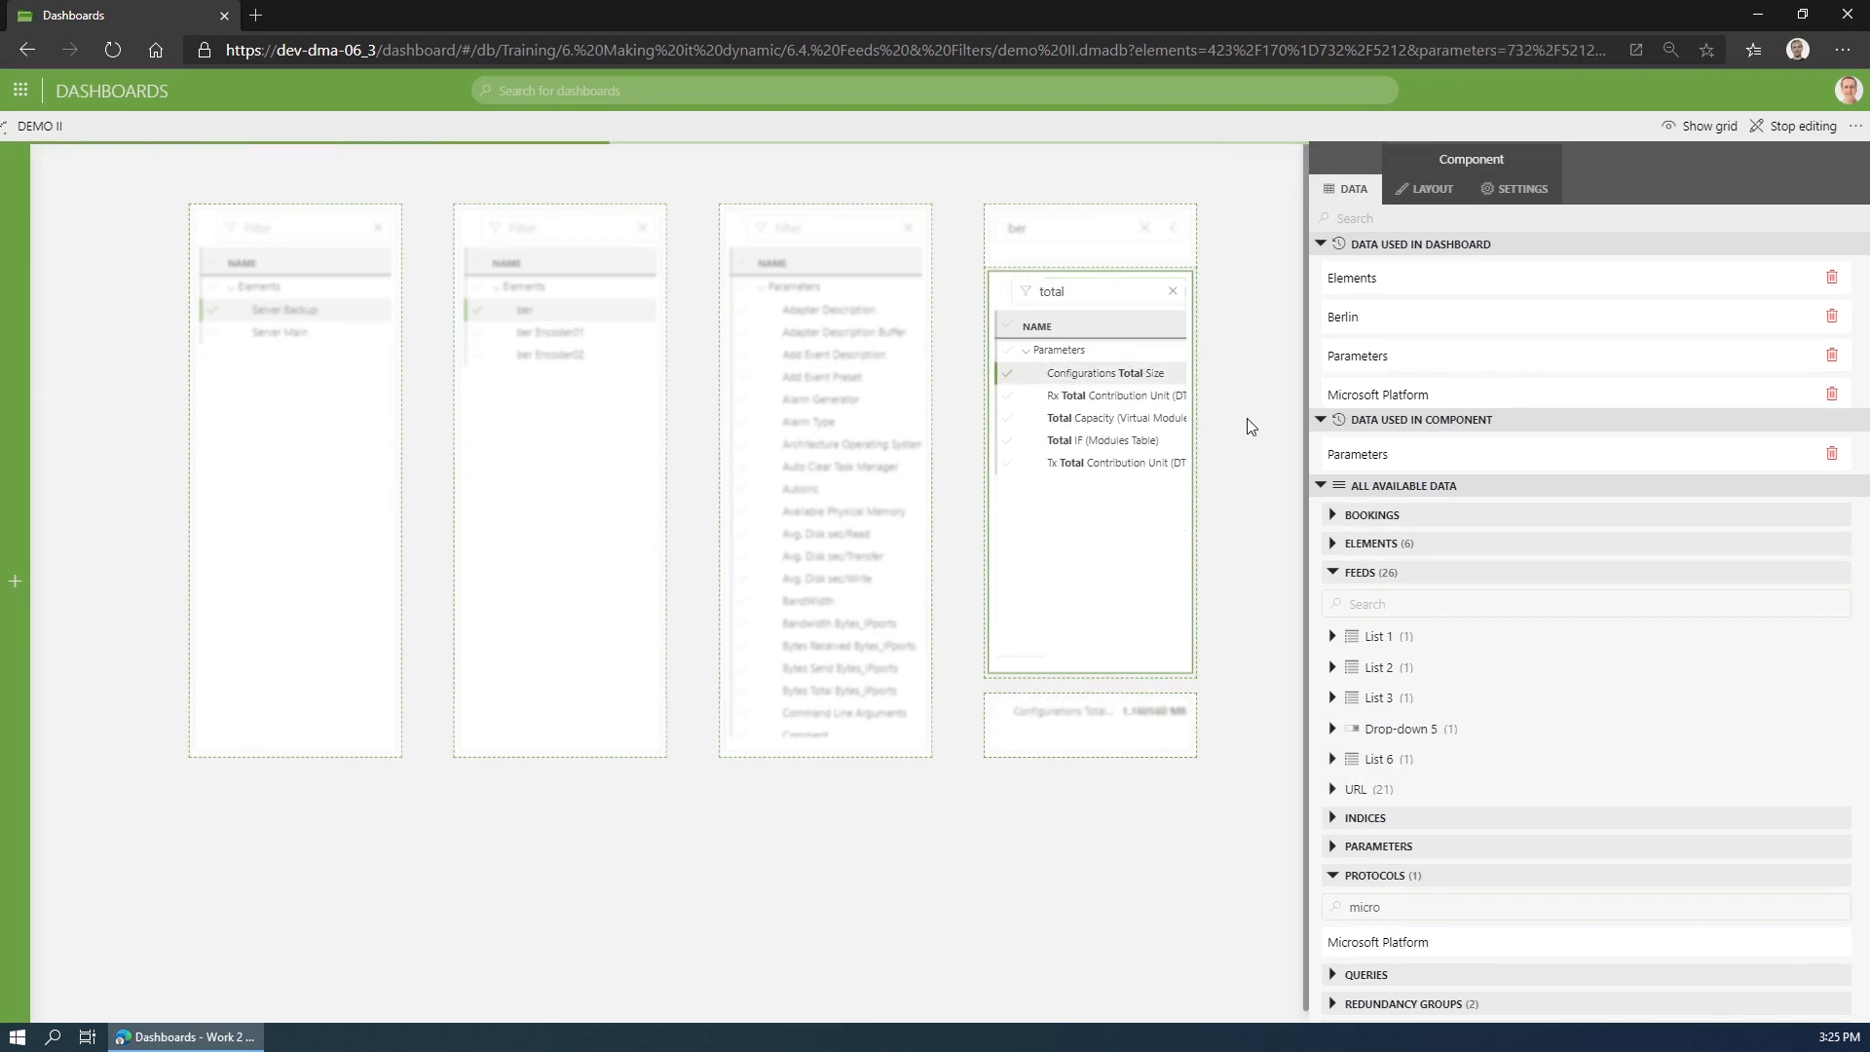
{"action": "left_click", "coordinate": [1245, 423]}
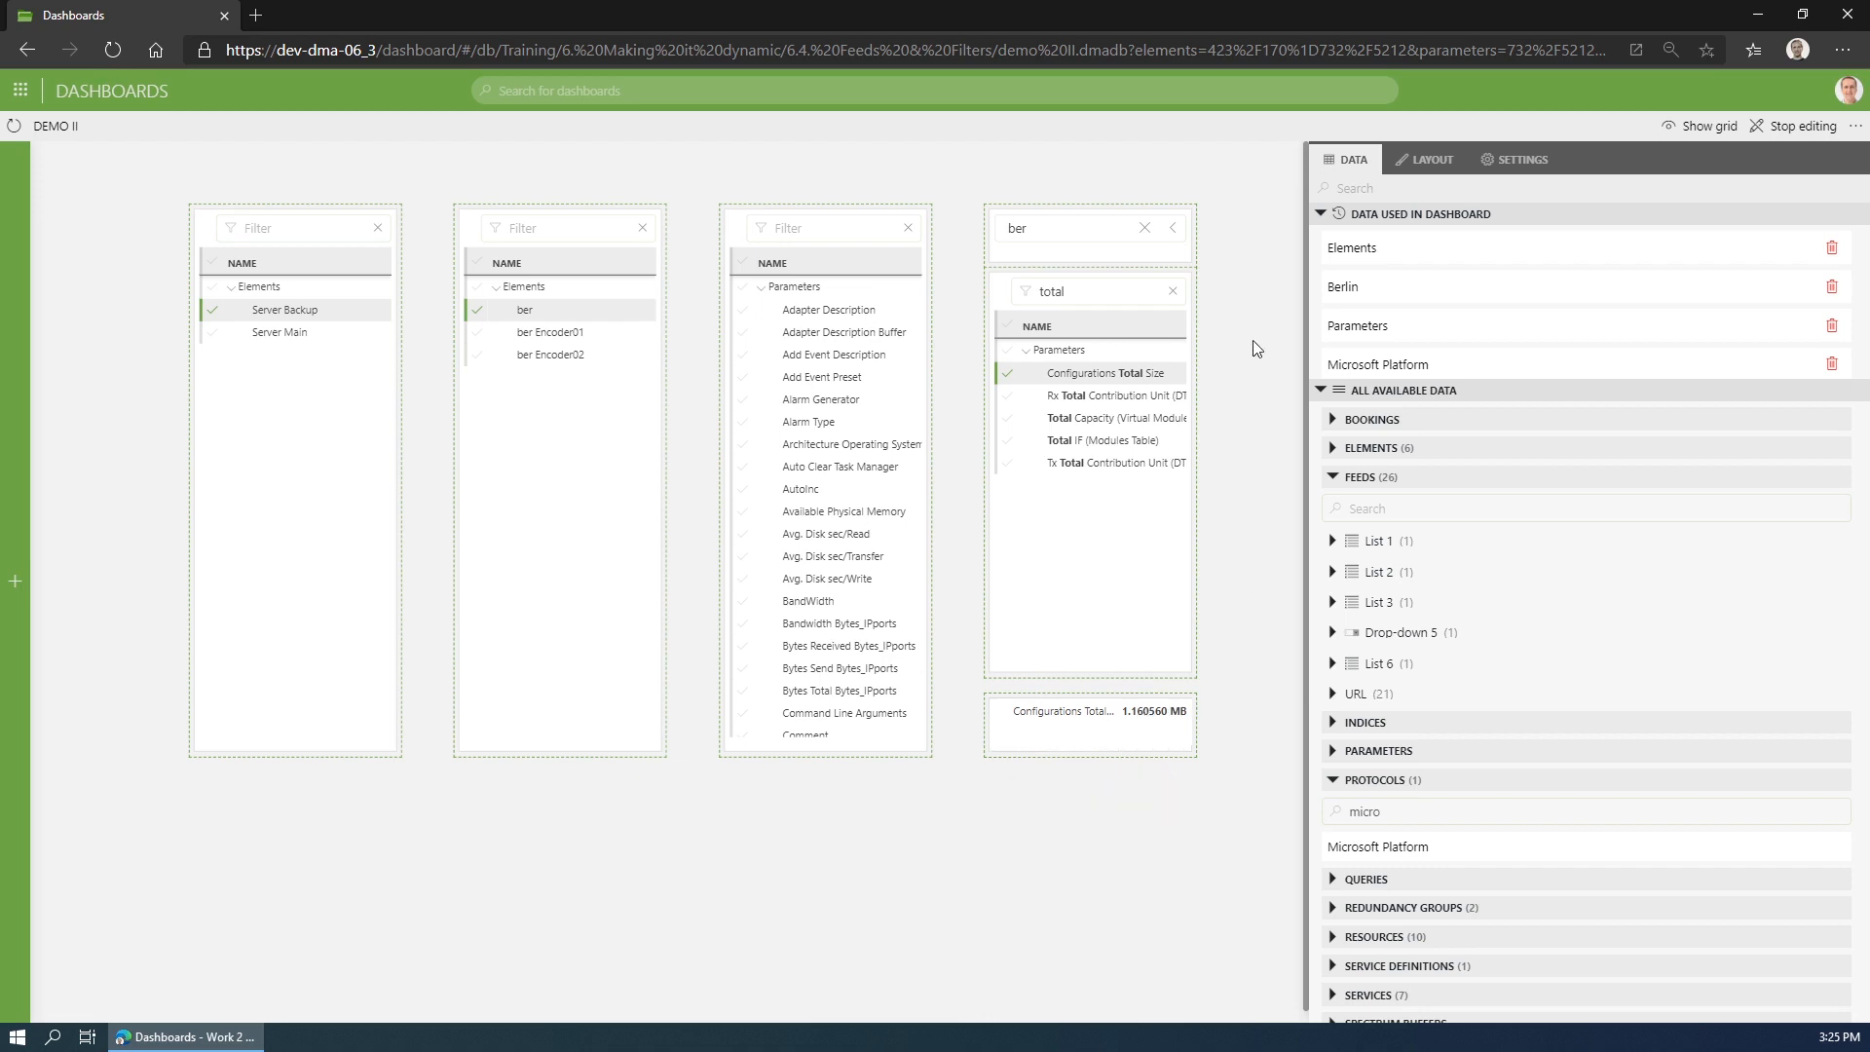
Filter the drop-down feed's elements by the NetInsight Nimbra protocol, searching the protocols for "nim", and check the elements it offers.
{"action": "mouse_move", "coordinate": [1180, 257]}
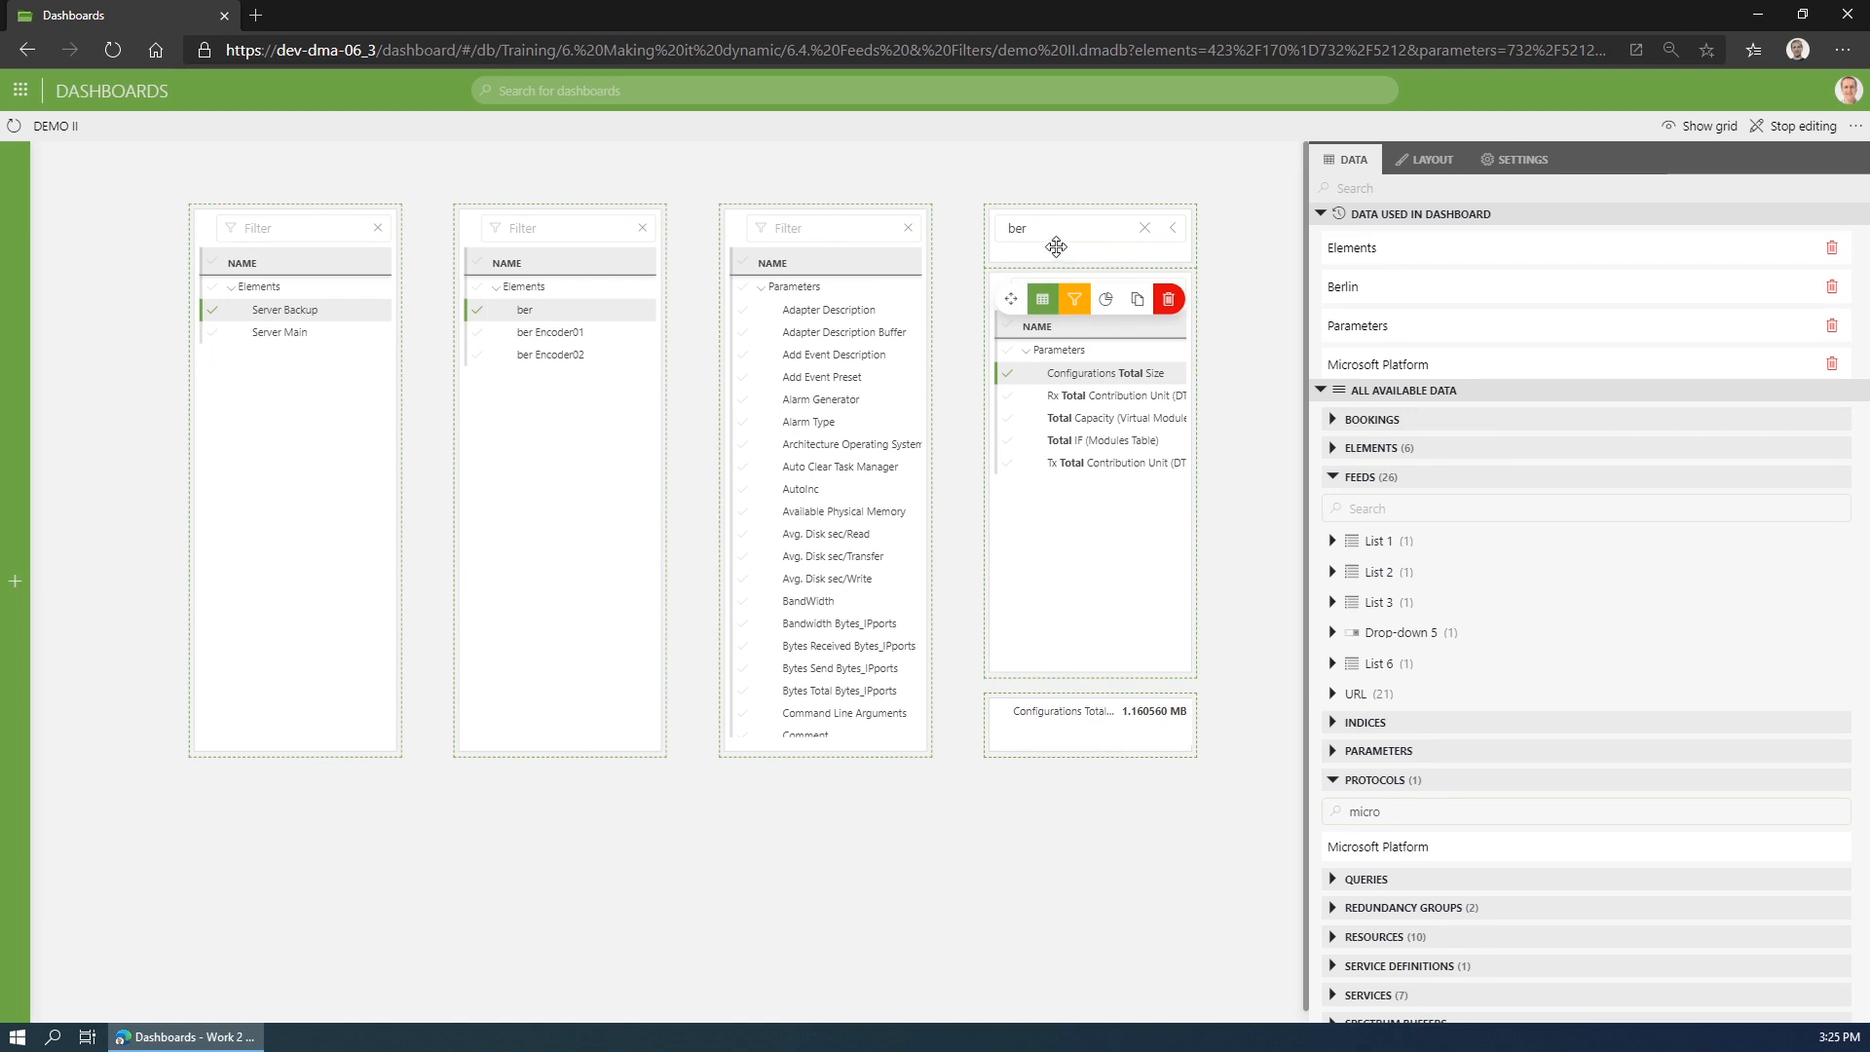
{"action": "left_click", "coordinate": [1075, 303]}
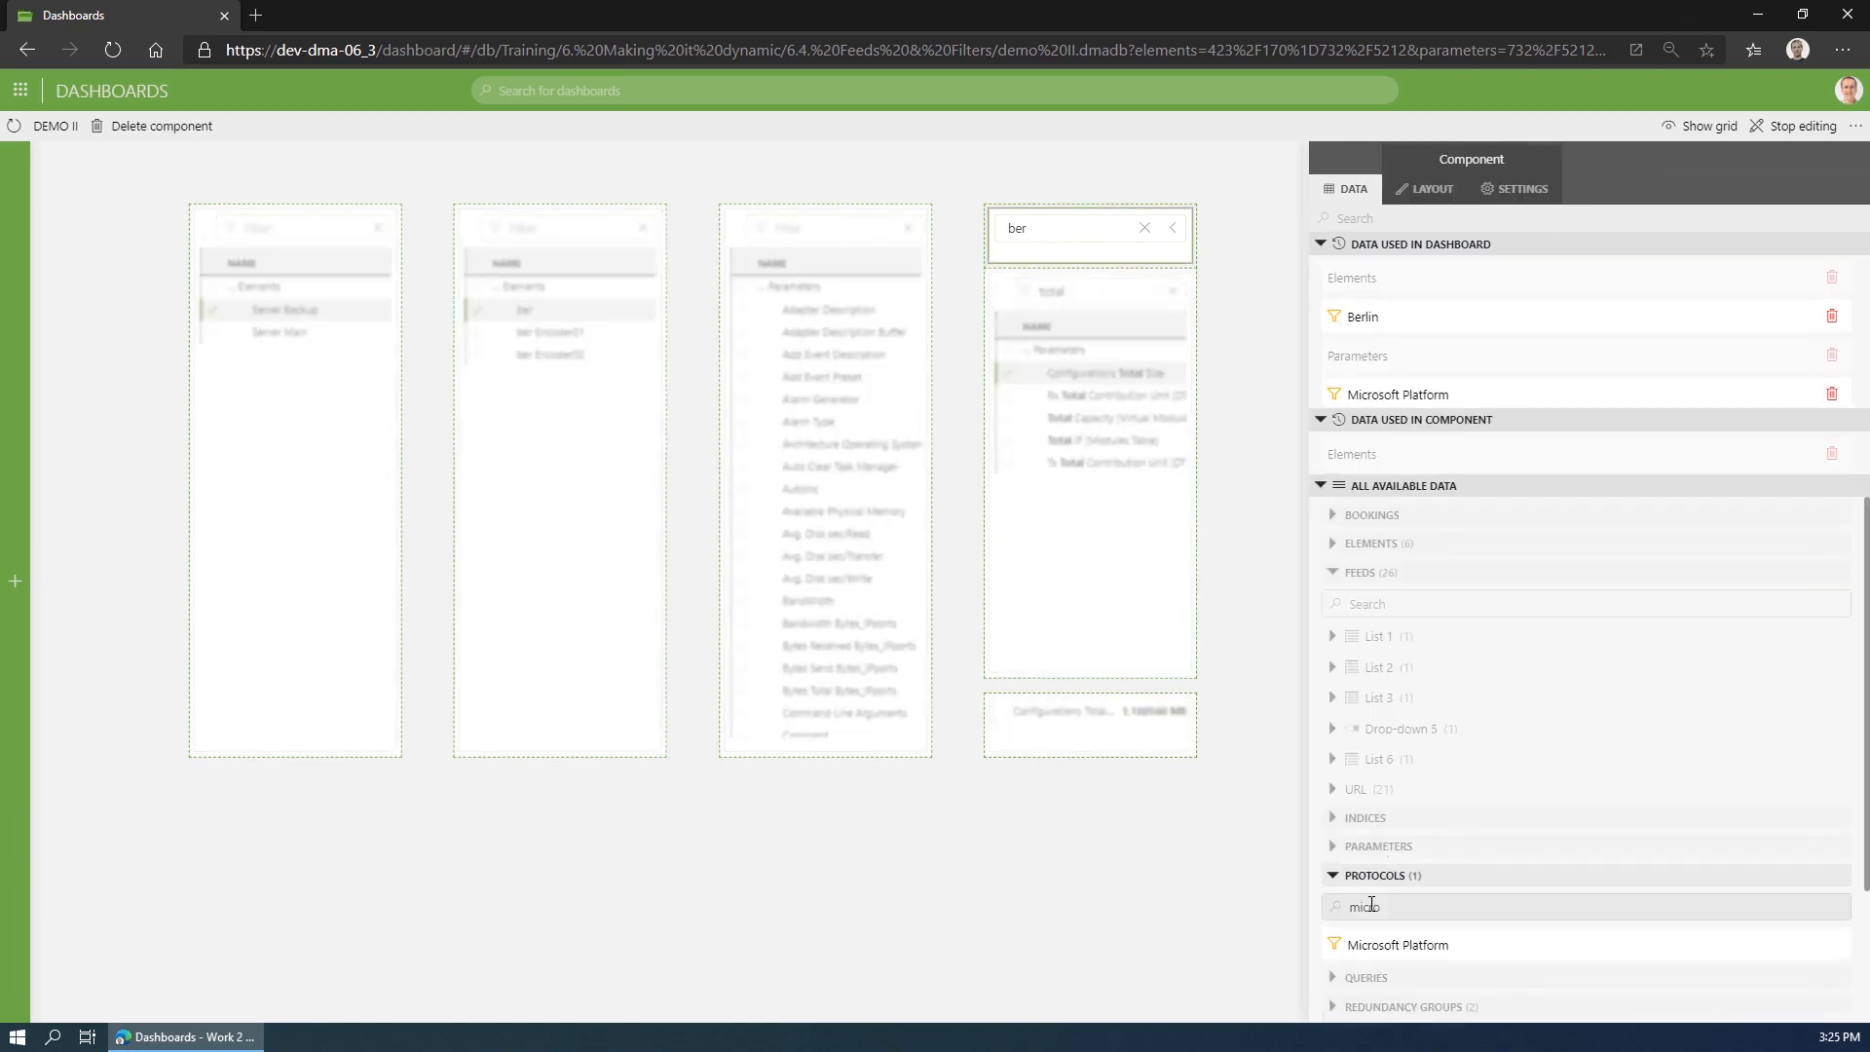
{"action": "left_click_drag", "start_coordinate": [1386, 906], "coordinate": [1313, 908]}
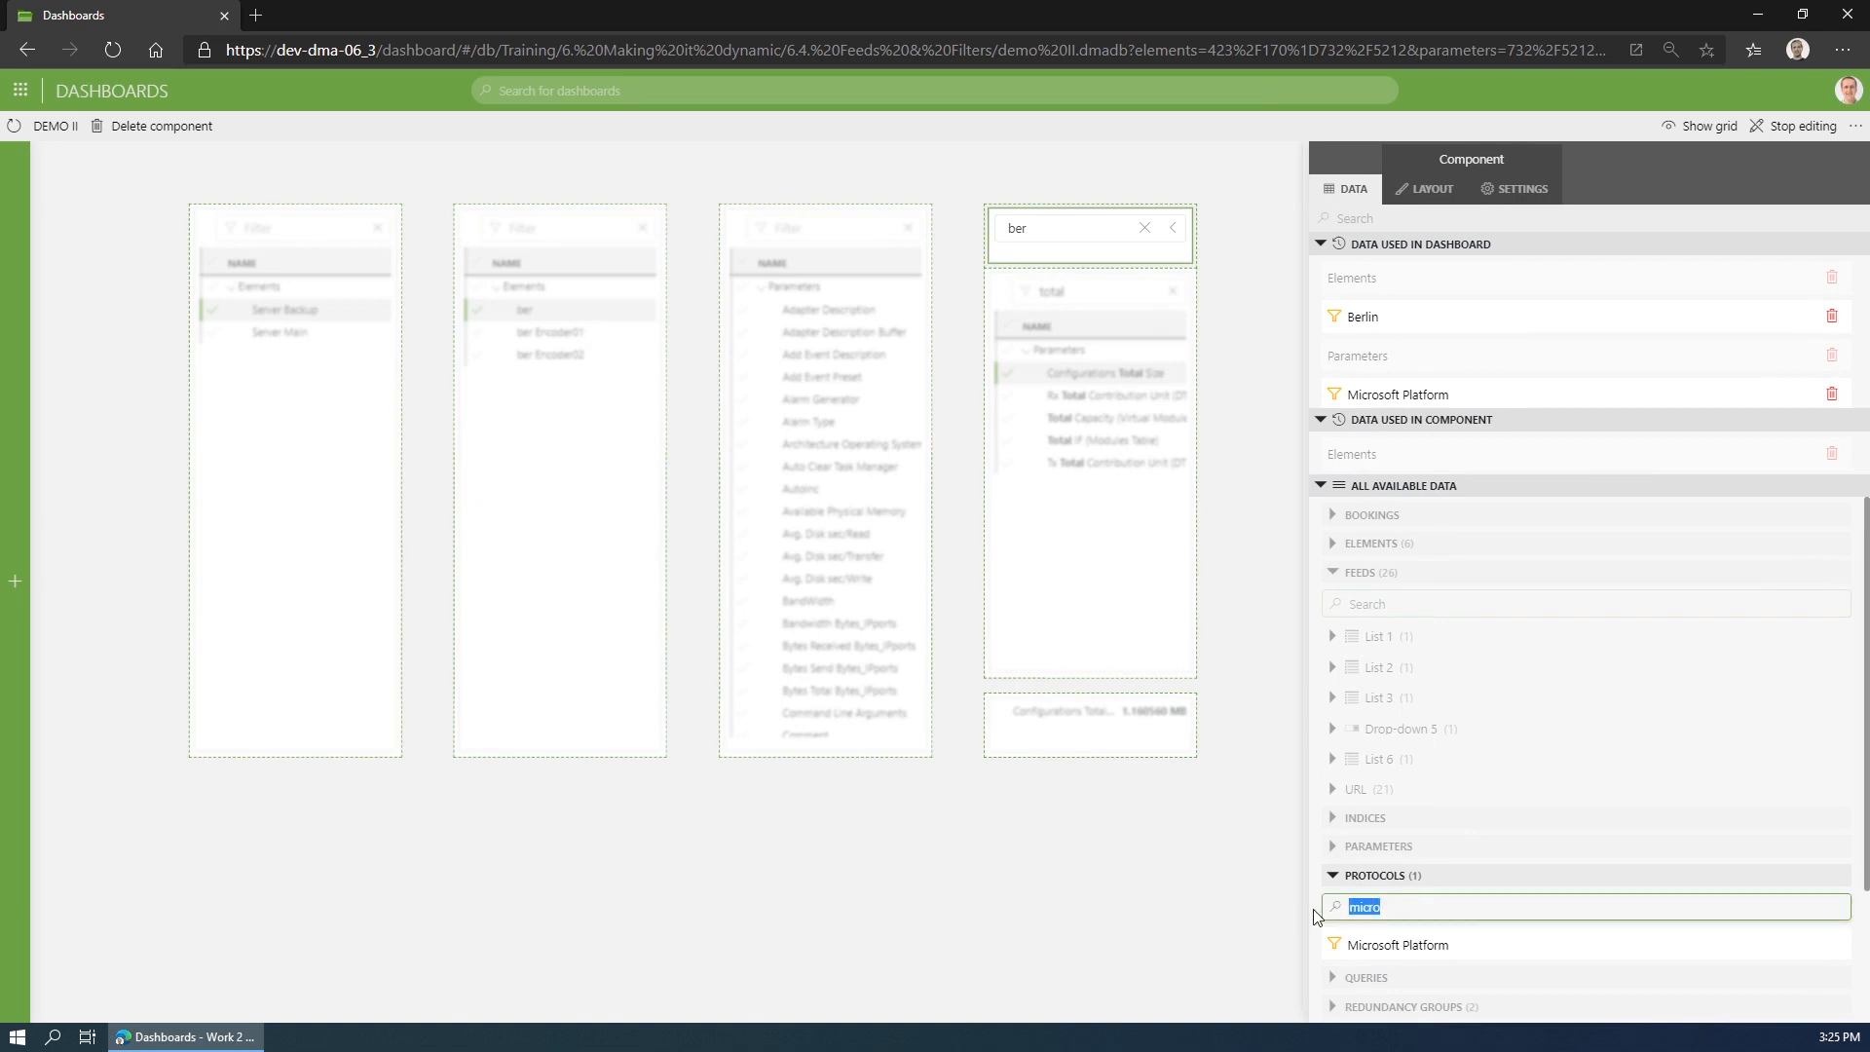
{"action": "type", "text": "b"}
{"action": "key", "text": "BackSpace"}
{"action": "type", "text": "nim"}
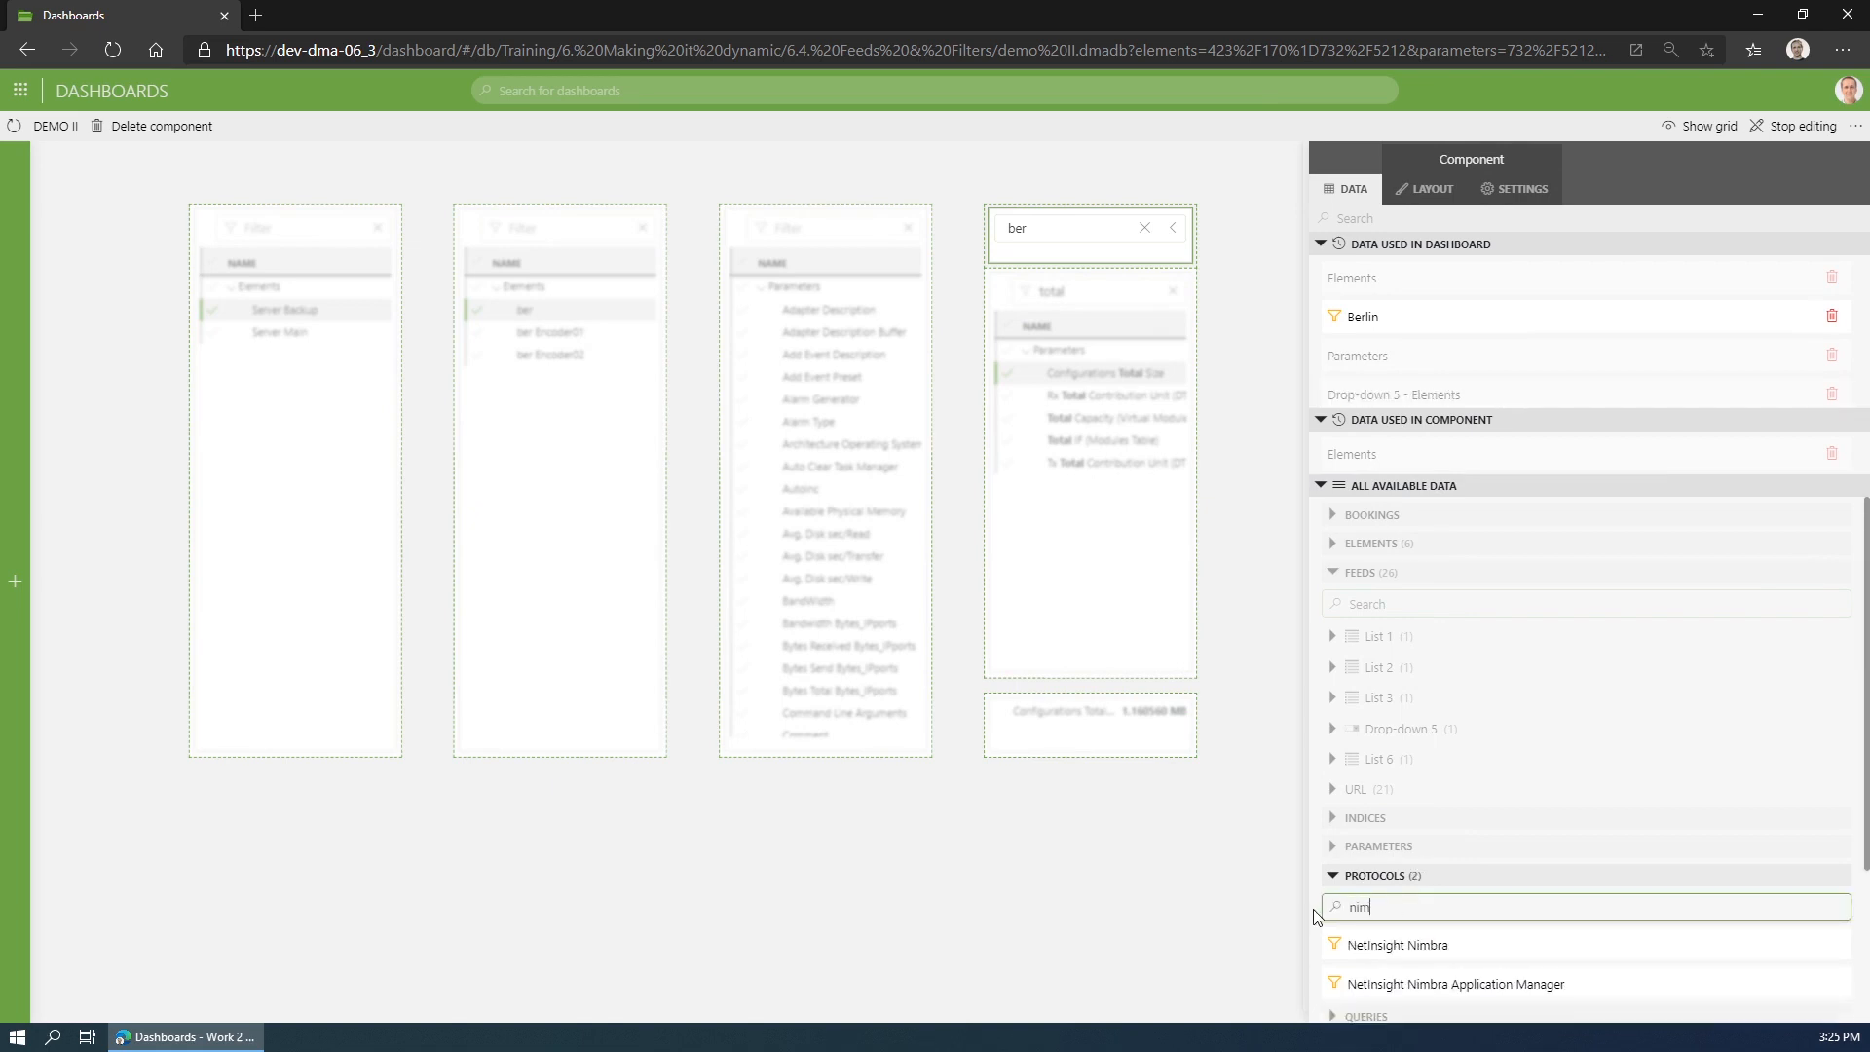
{"action": "left_click_drag", "start_coordinate": [1363, 947], "coordinate": [1122, 243]}
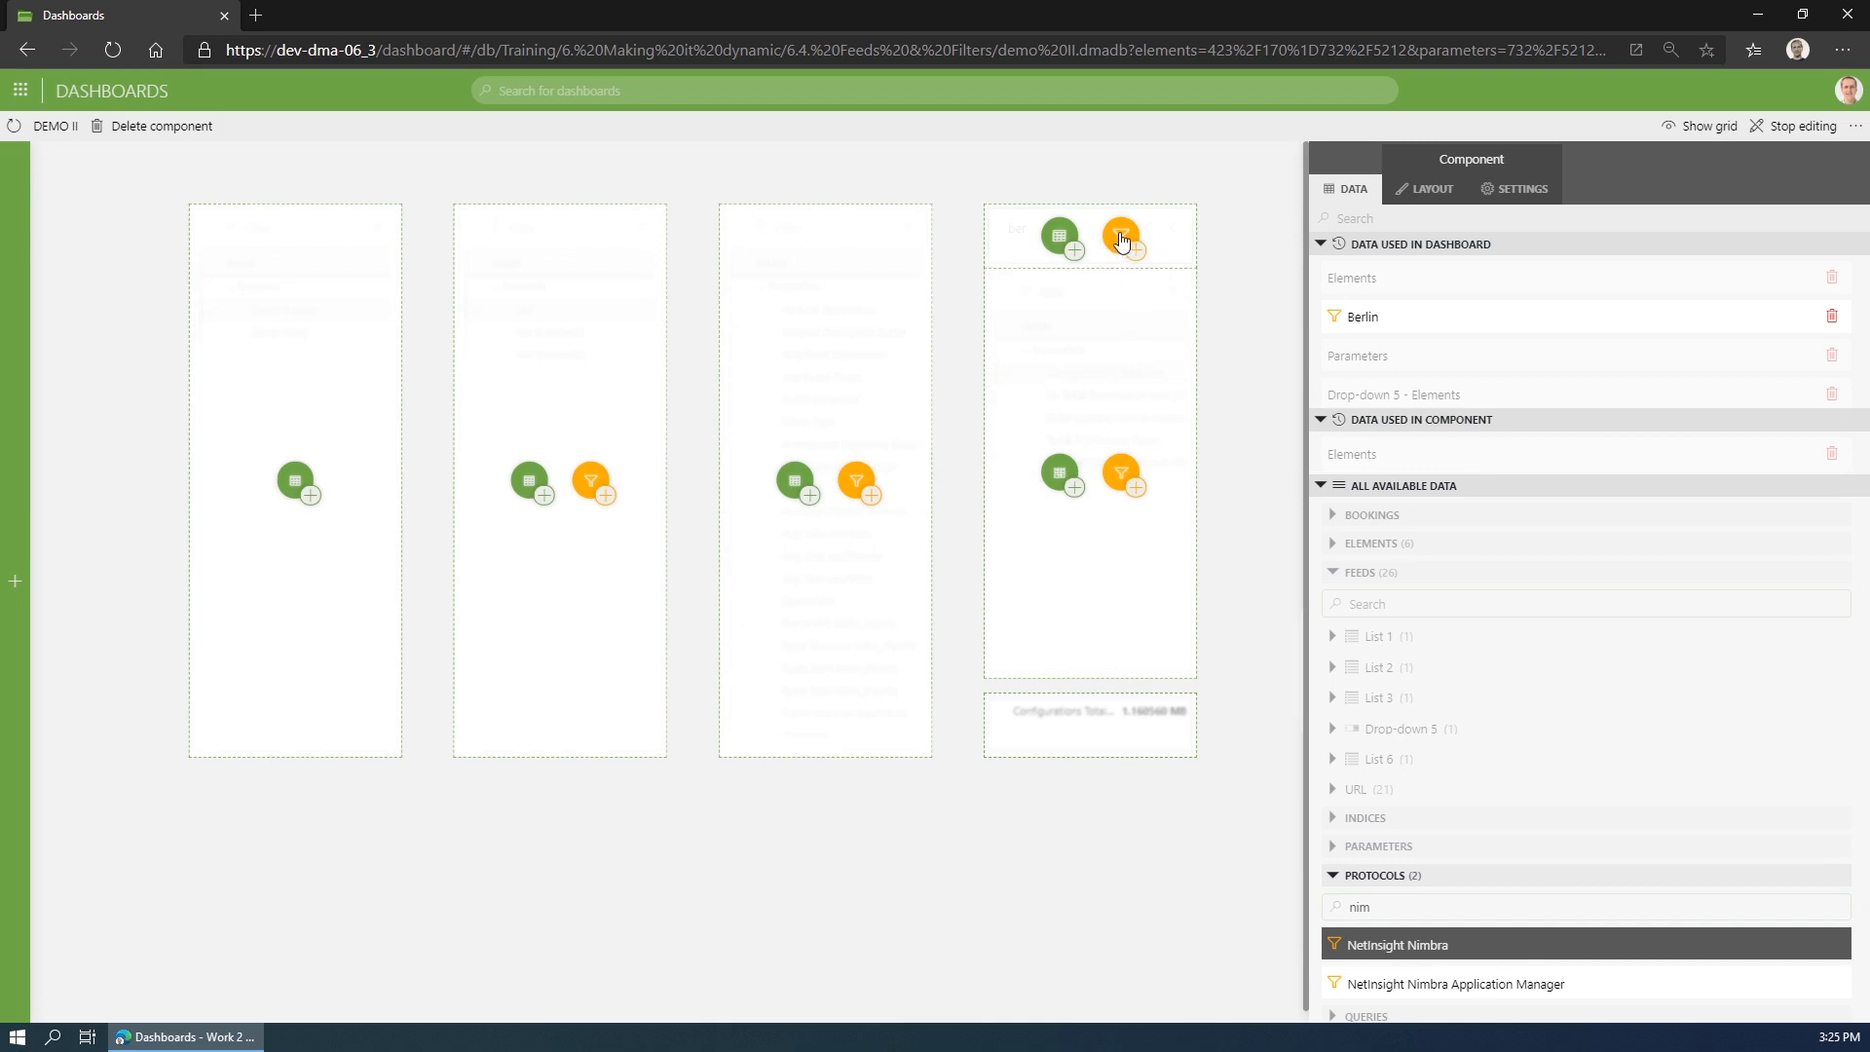
{"action": "left_click", "coordinate": [1121, 243]}
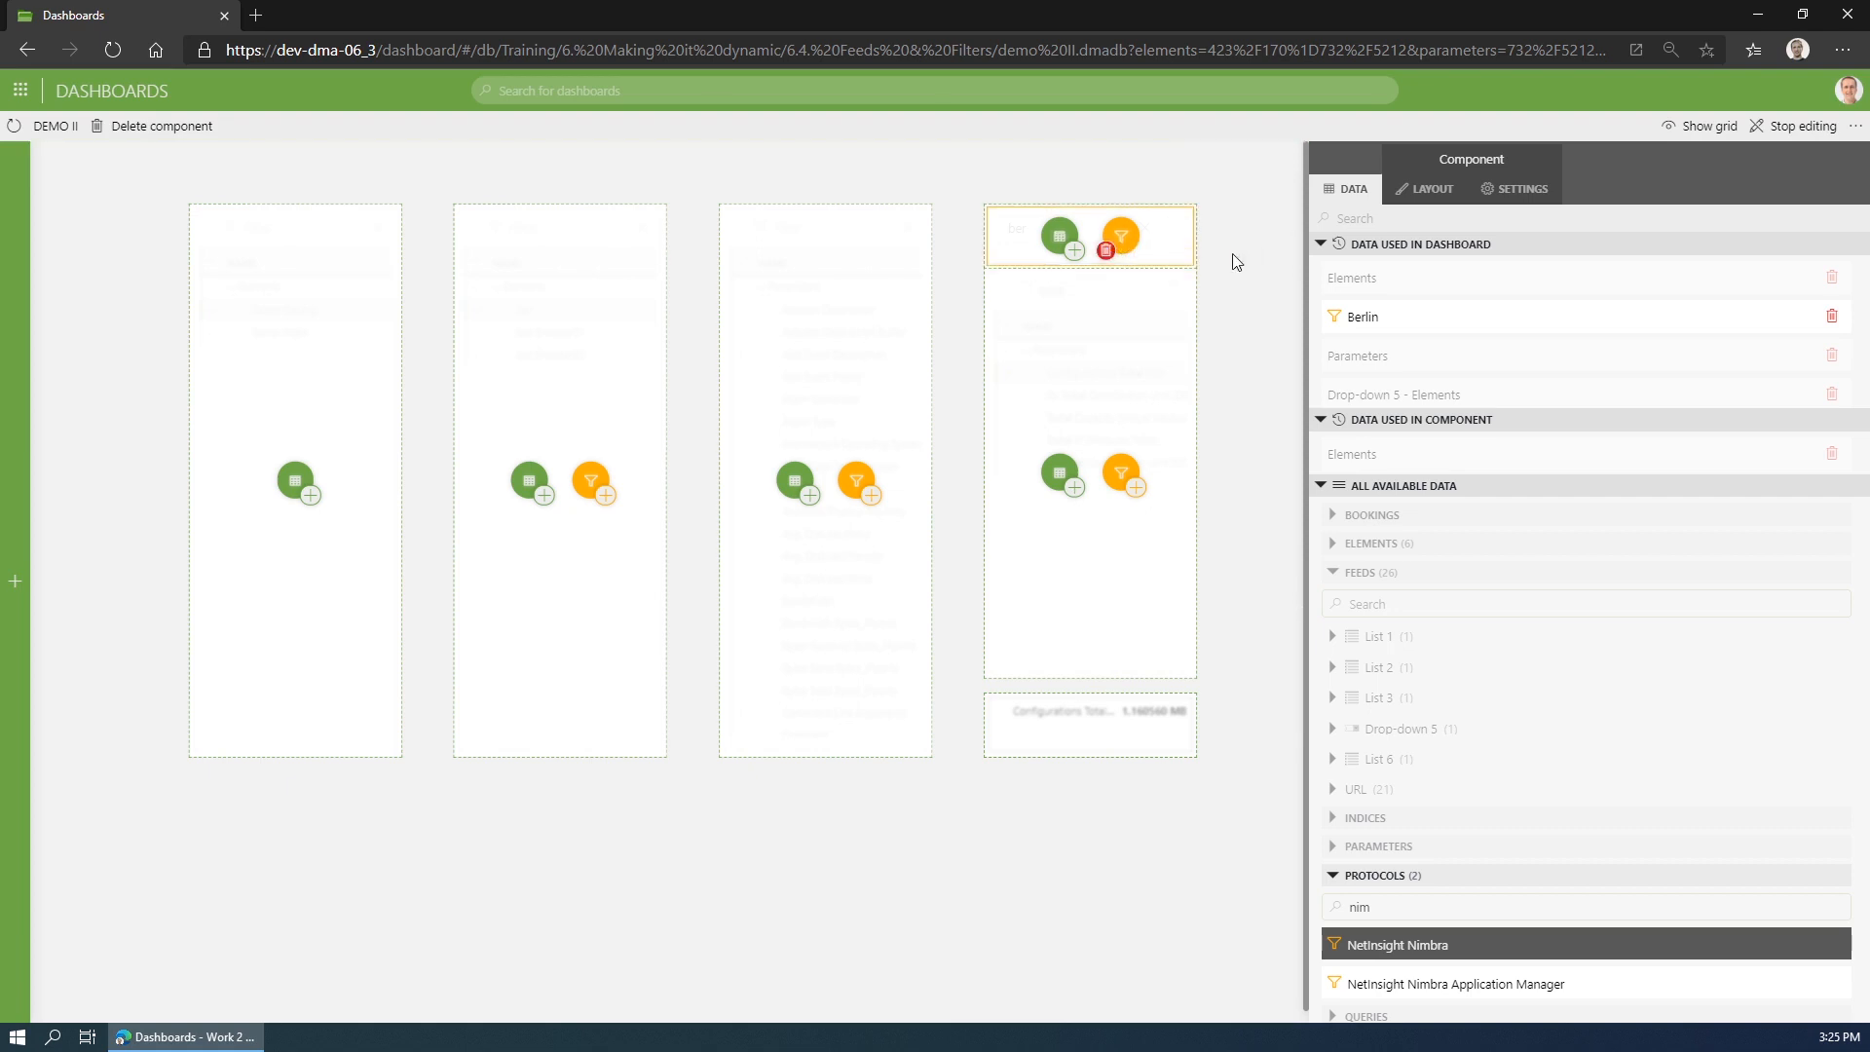
{"action": "left_click", "coordinate": [1172, 230]}
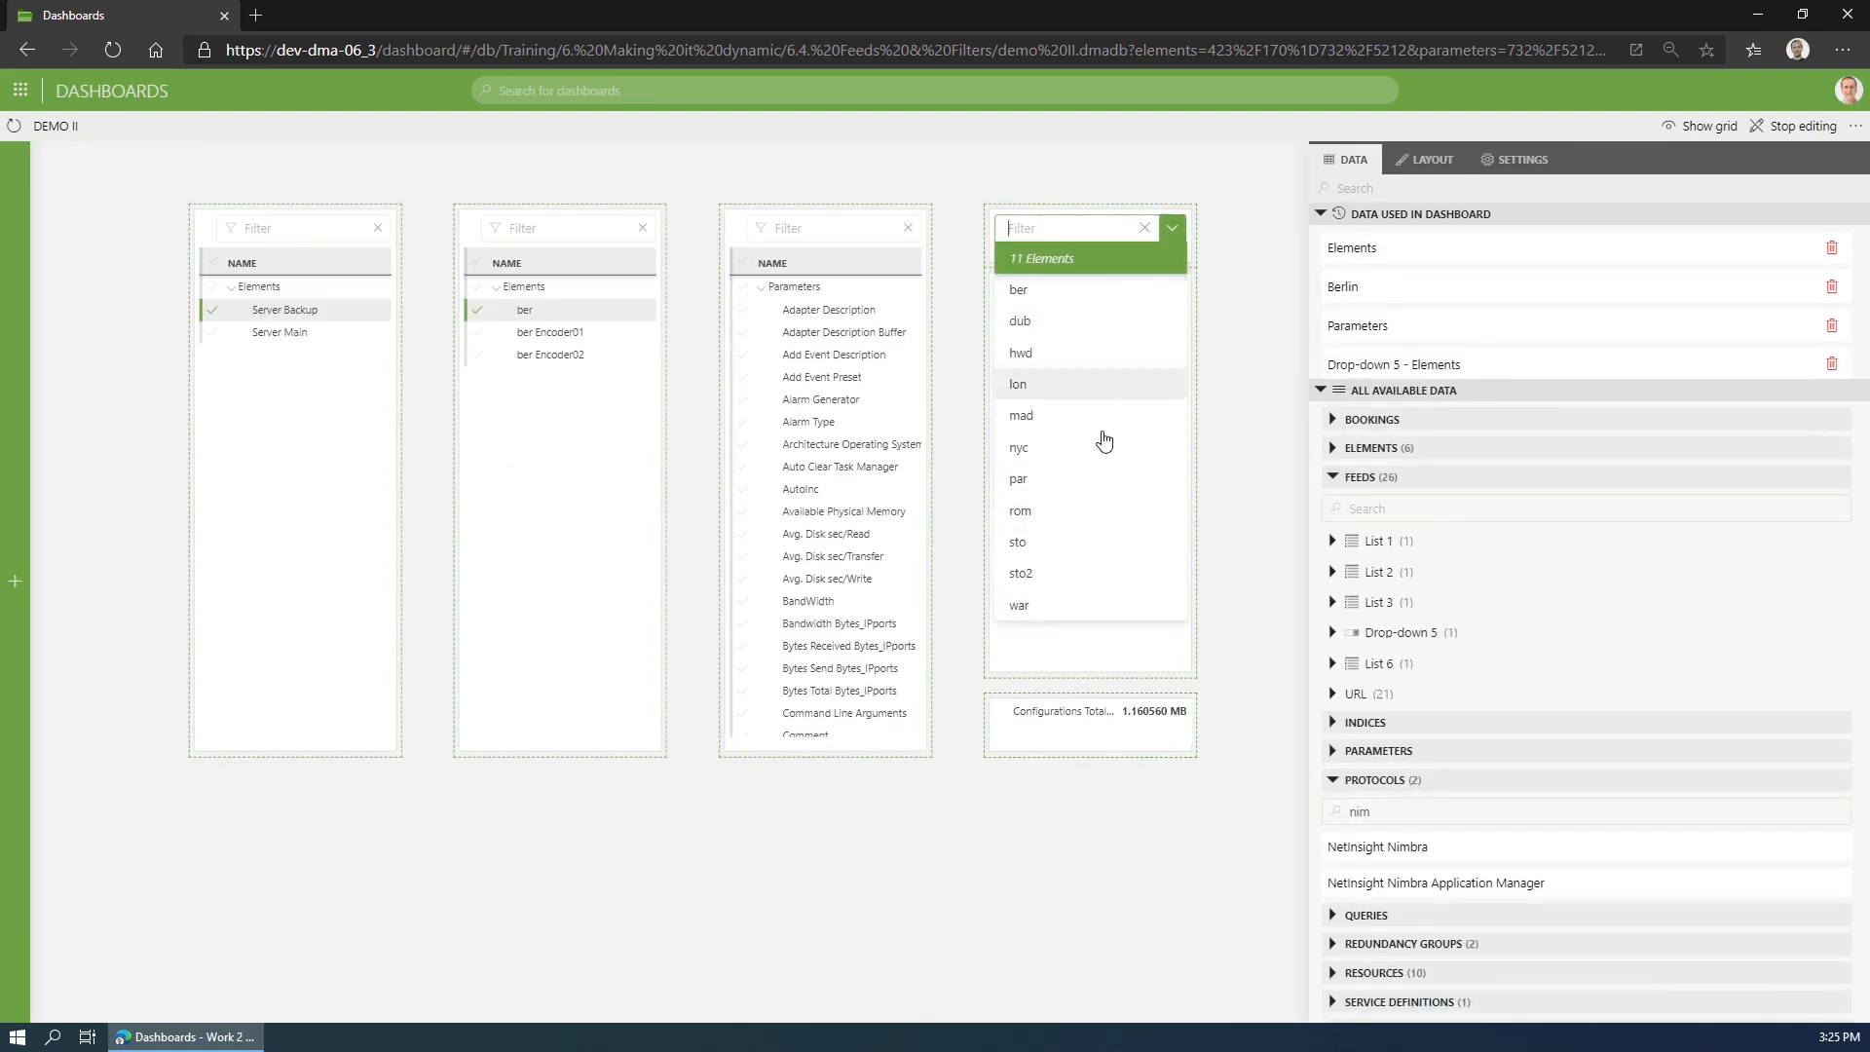
{"action": "left_click", "coordinate": [1231, 234]}
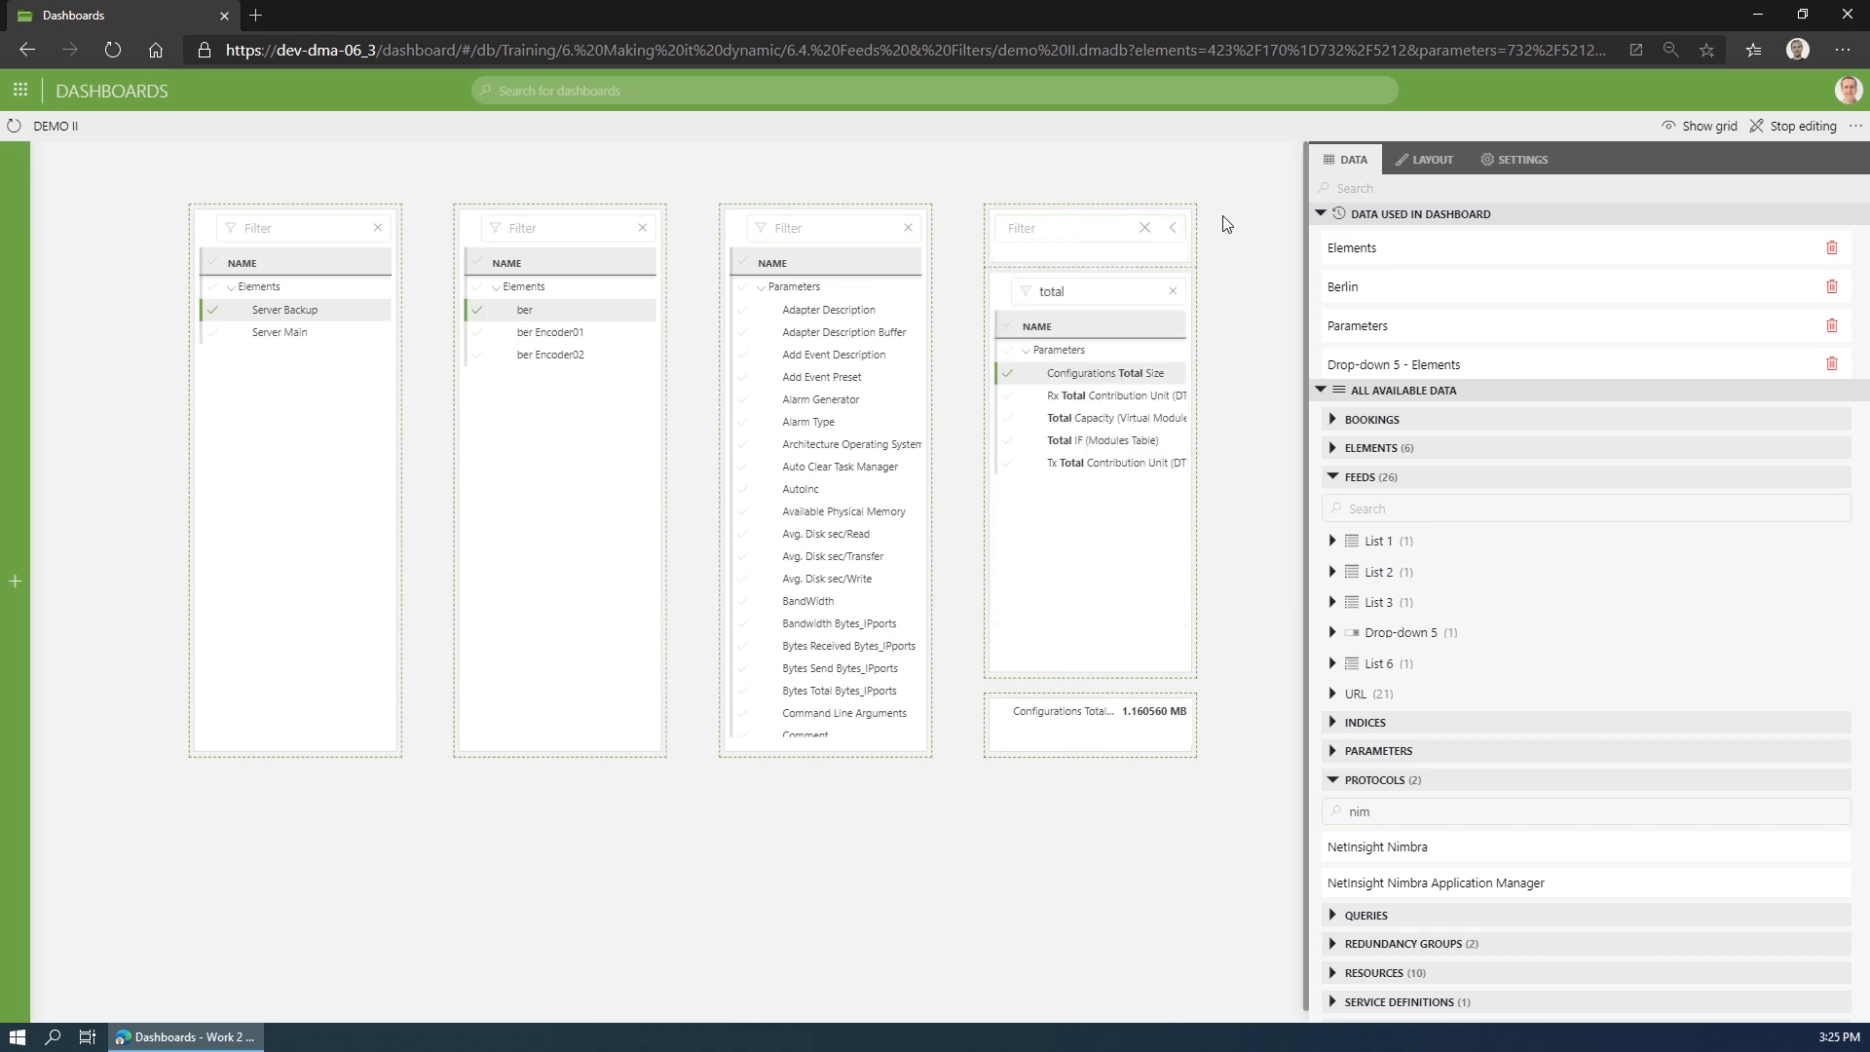
{"action": "mouse_move", "coordinate": [1060, 245]}
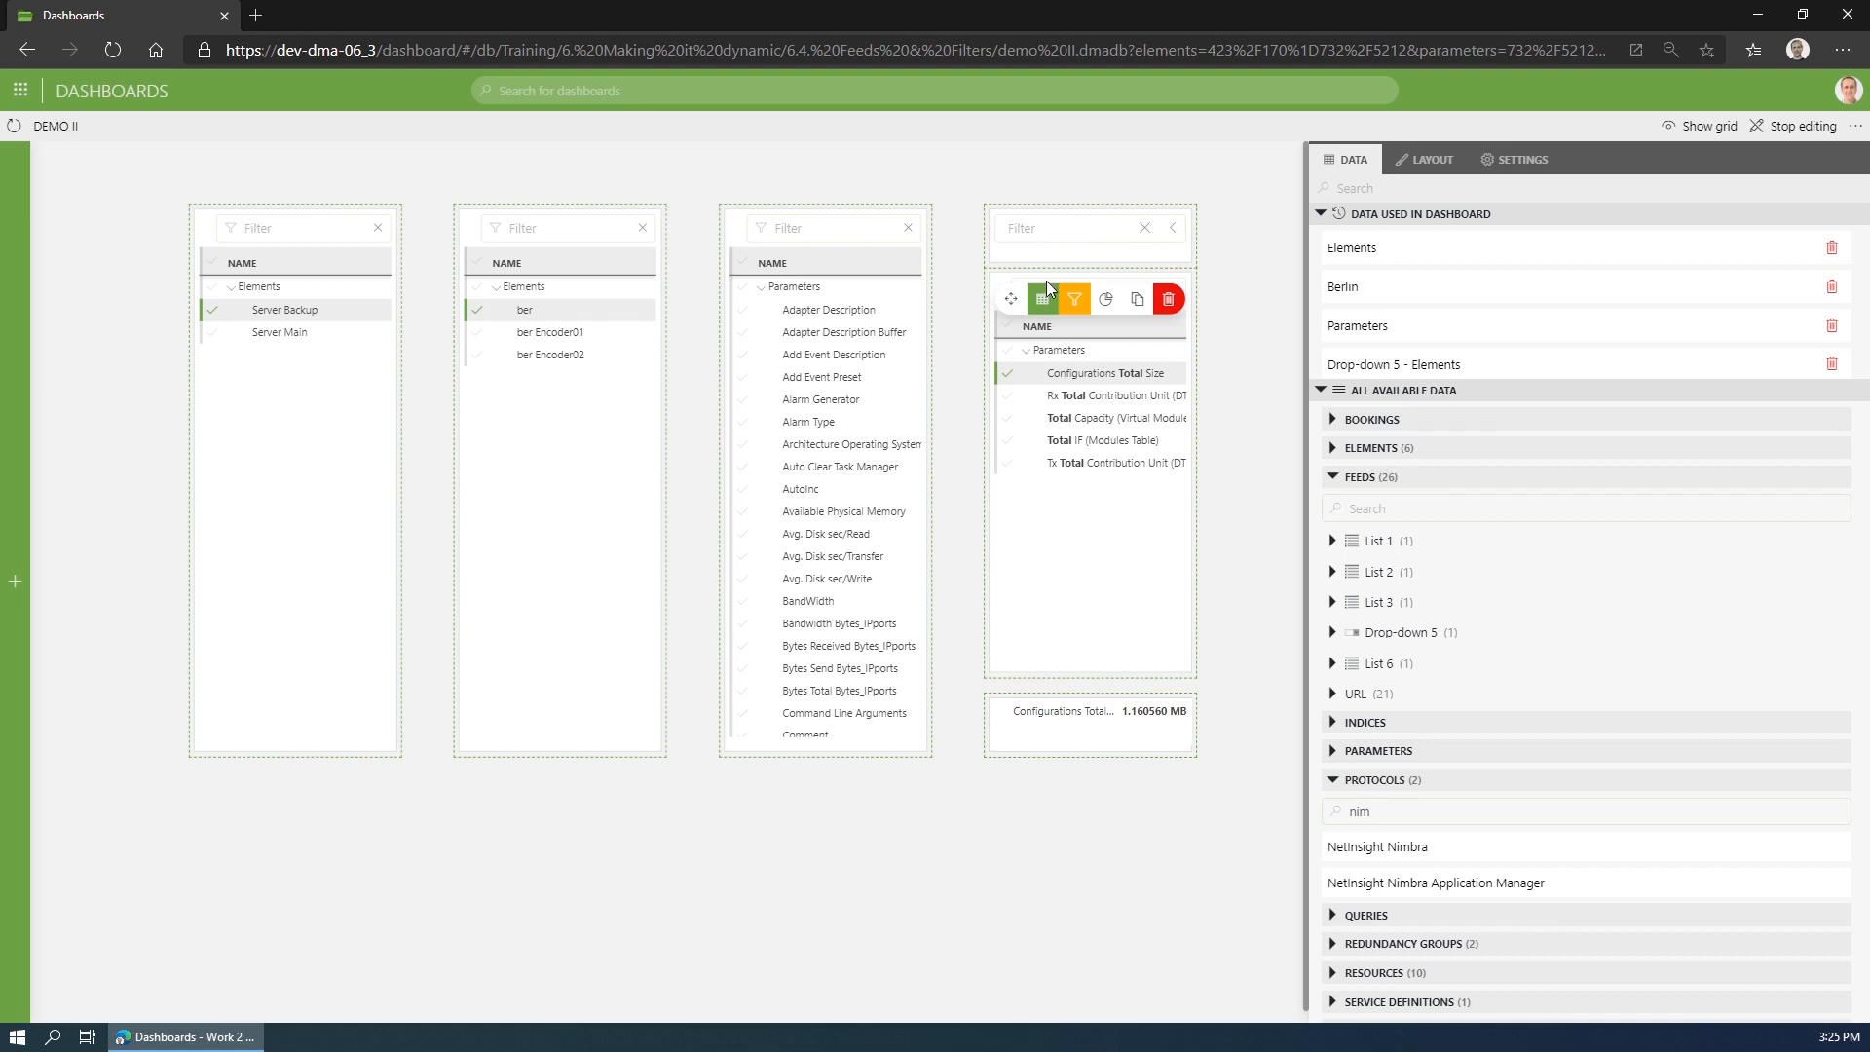